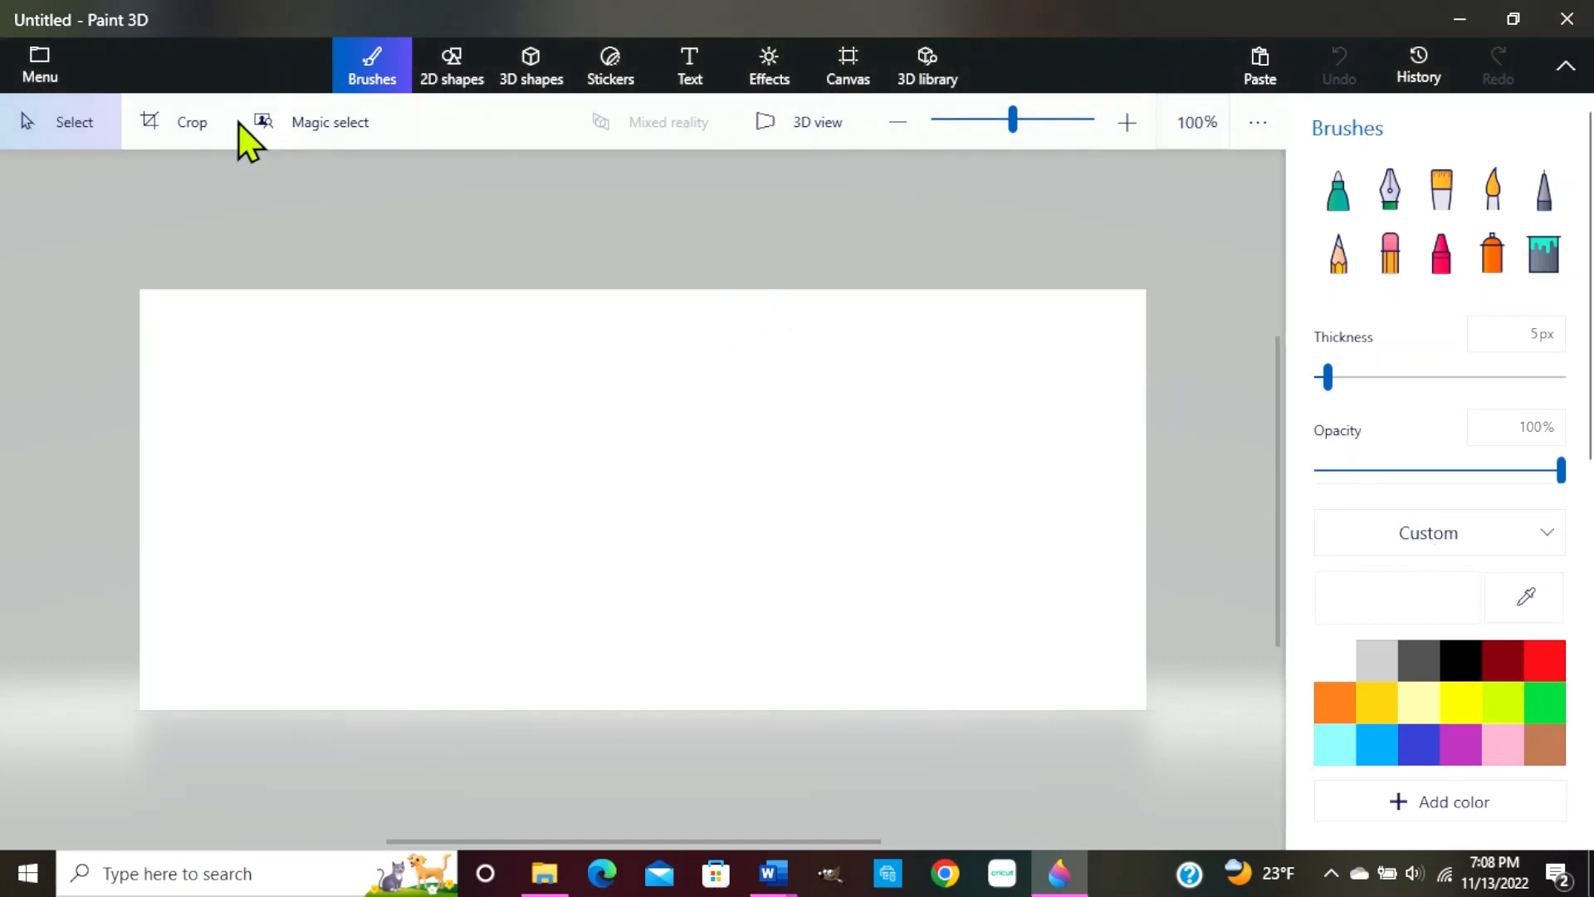
Insert the red gingham pattern file, paste and resize it, then undo the insertion
left_click(50, 68)
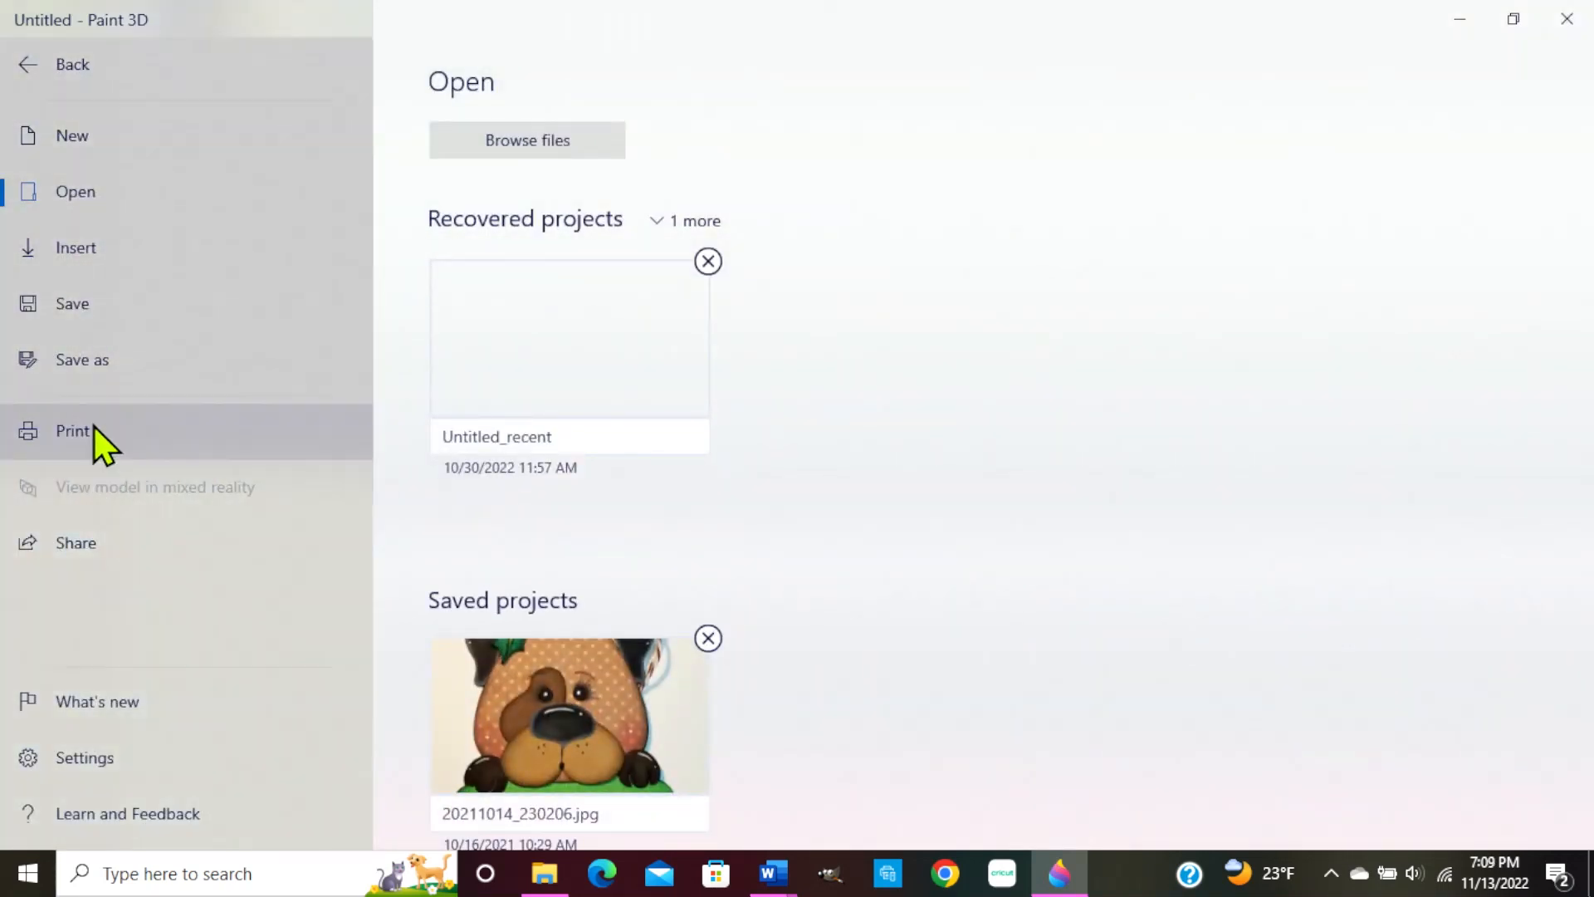
left_click(100, 259)
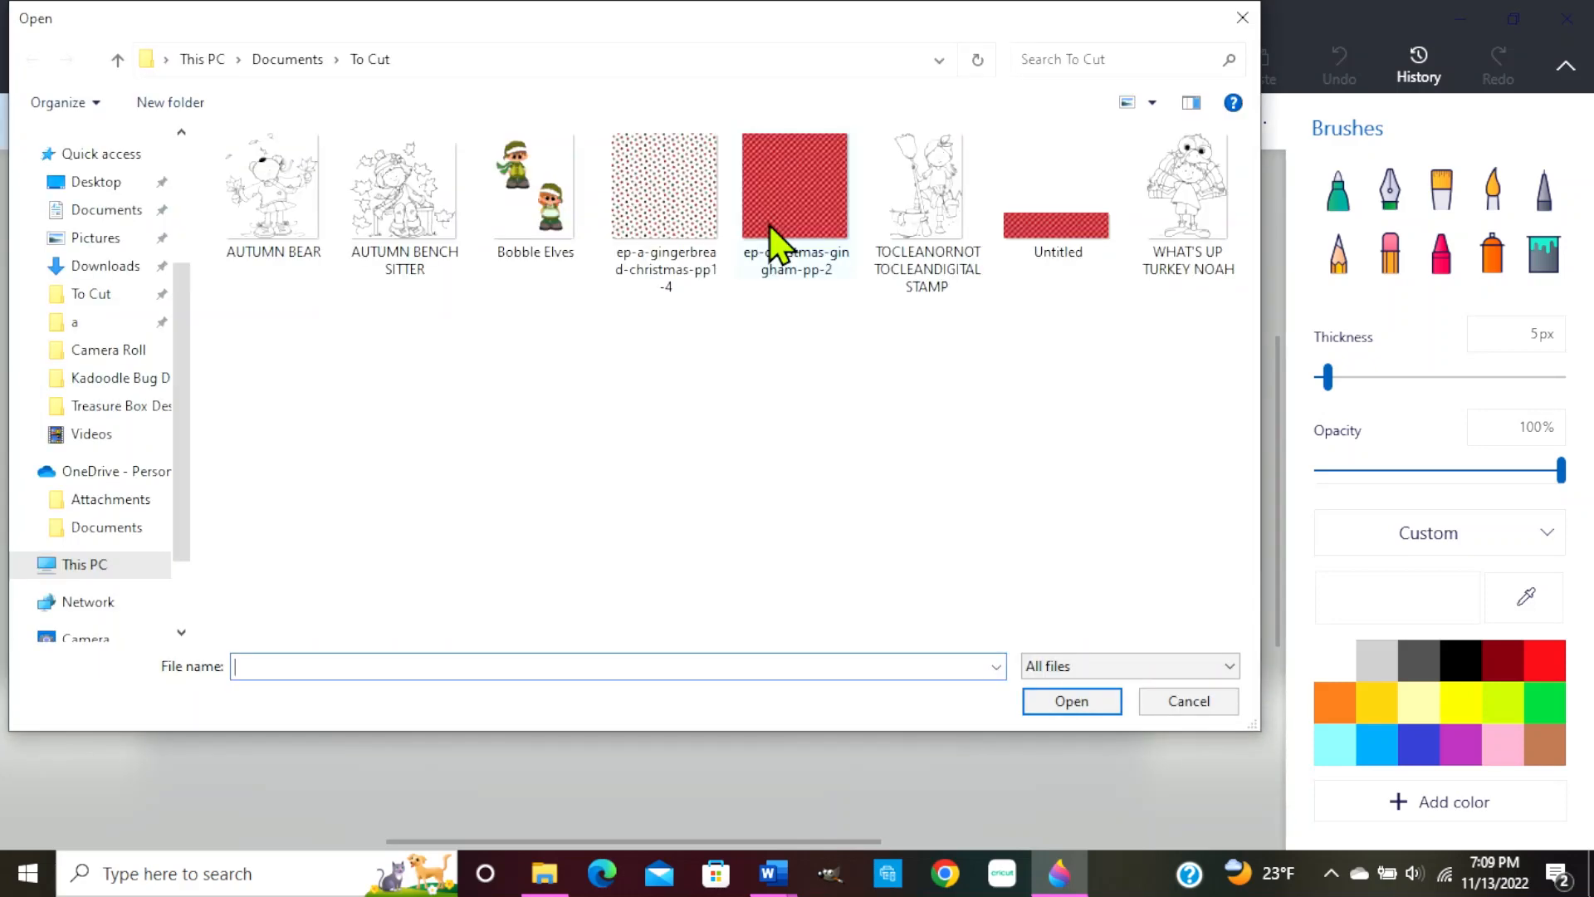
double_click(770, 226)
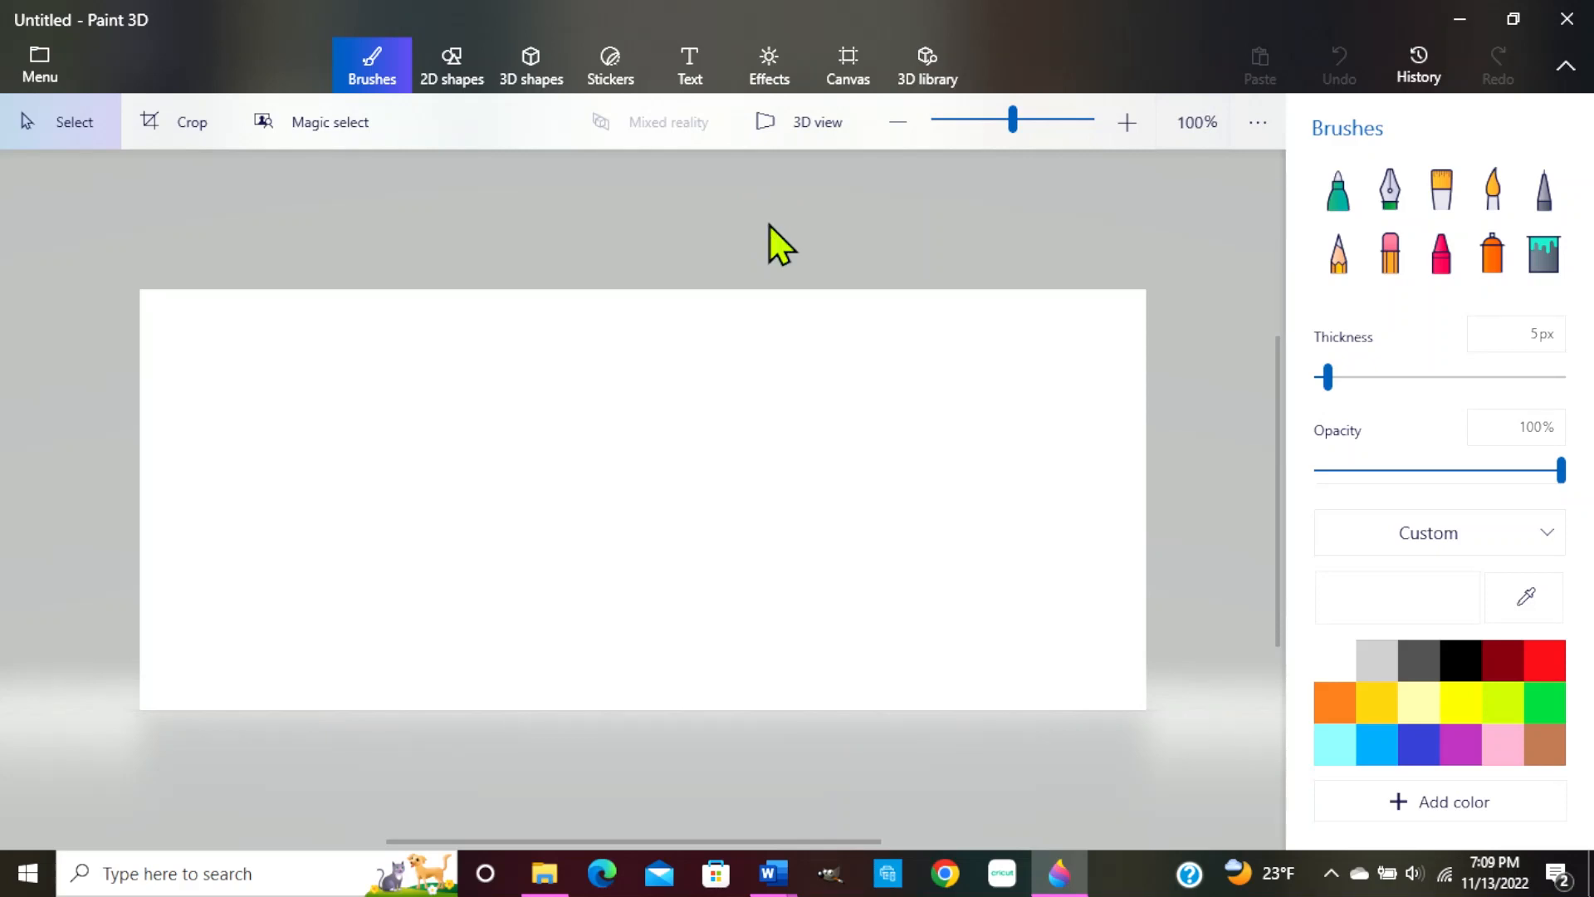
key("ctrl+v")
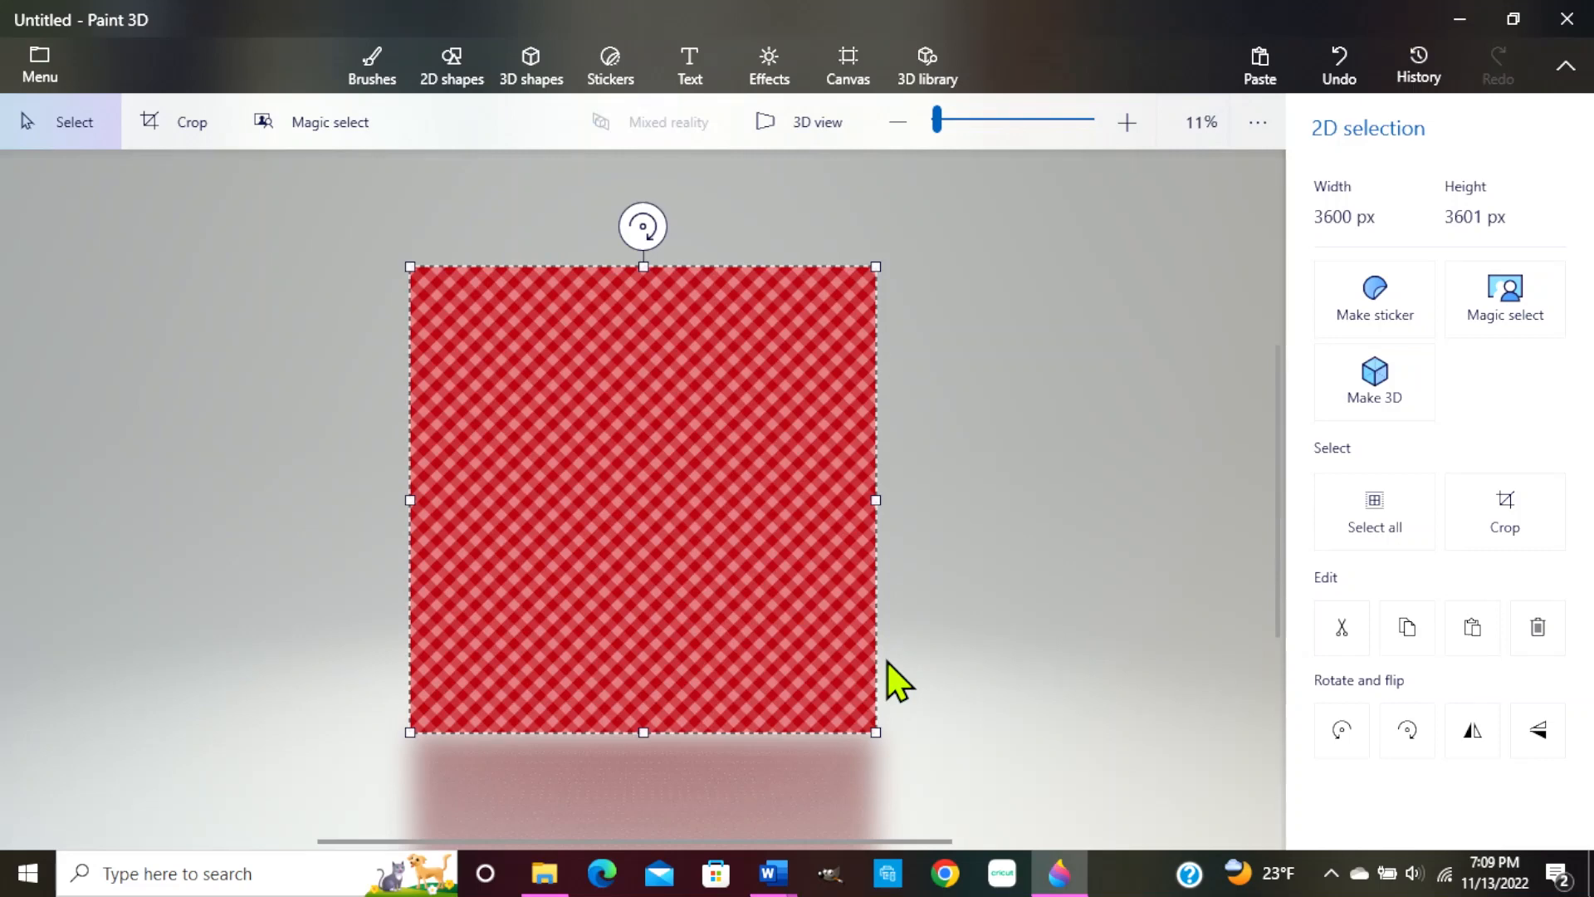
mouse_move(877, 732)
left_mouse_down()
mouse_move(807, 635)
mouse_move(886, 738)
left_mouse_up()
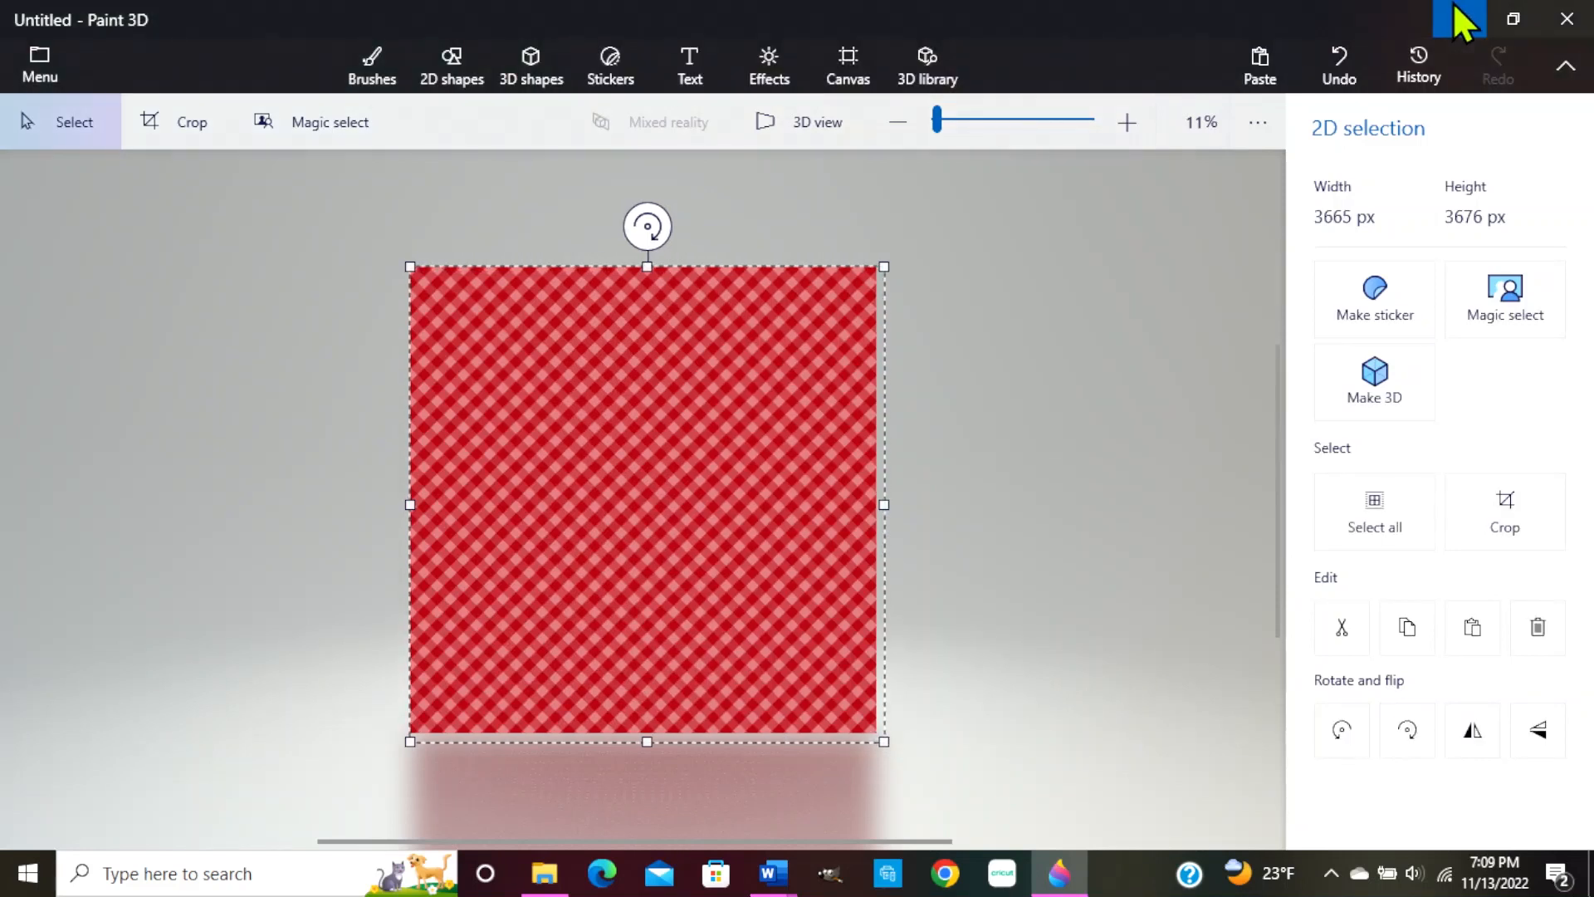
left_click(1341, 66)
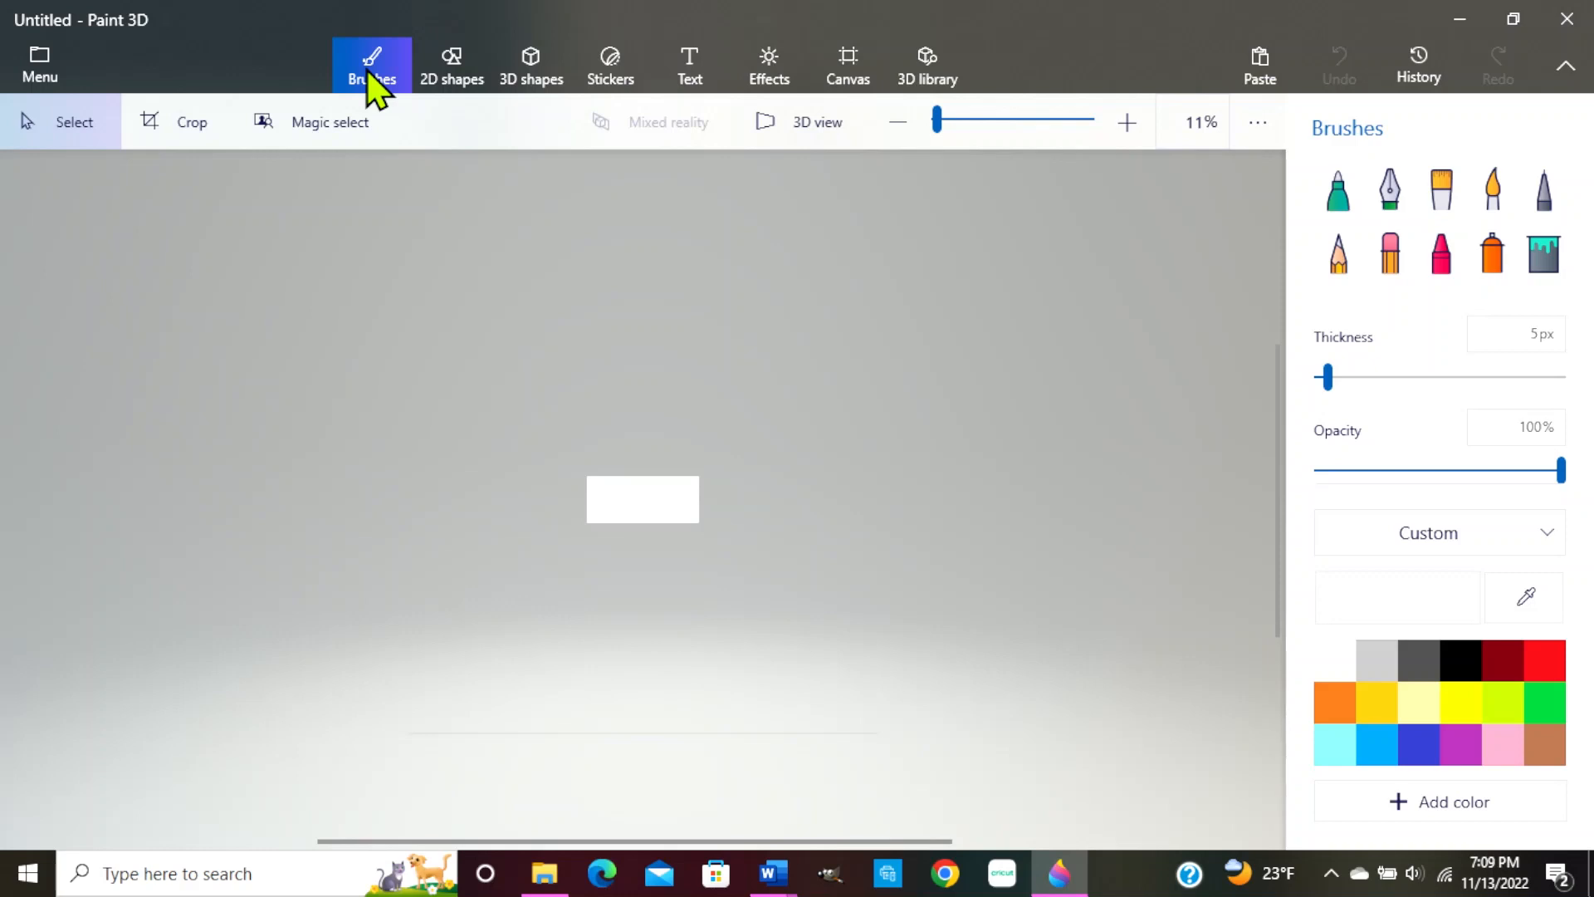
Open ep-christmas-gingham-pp-2 so it fills the canvas at 3600 × 3601 px
left_click(58, 55)
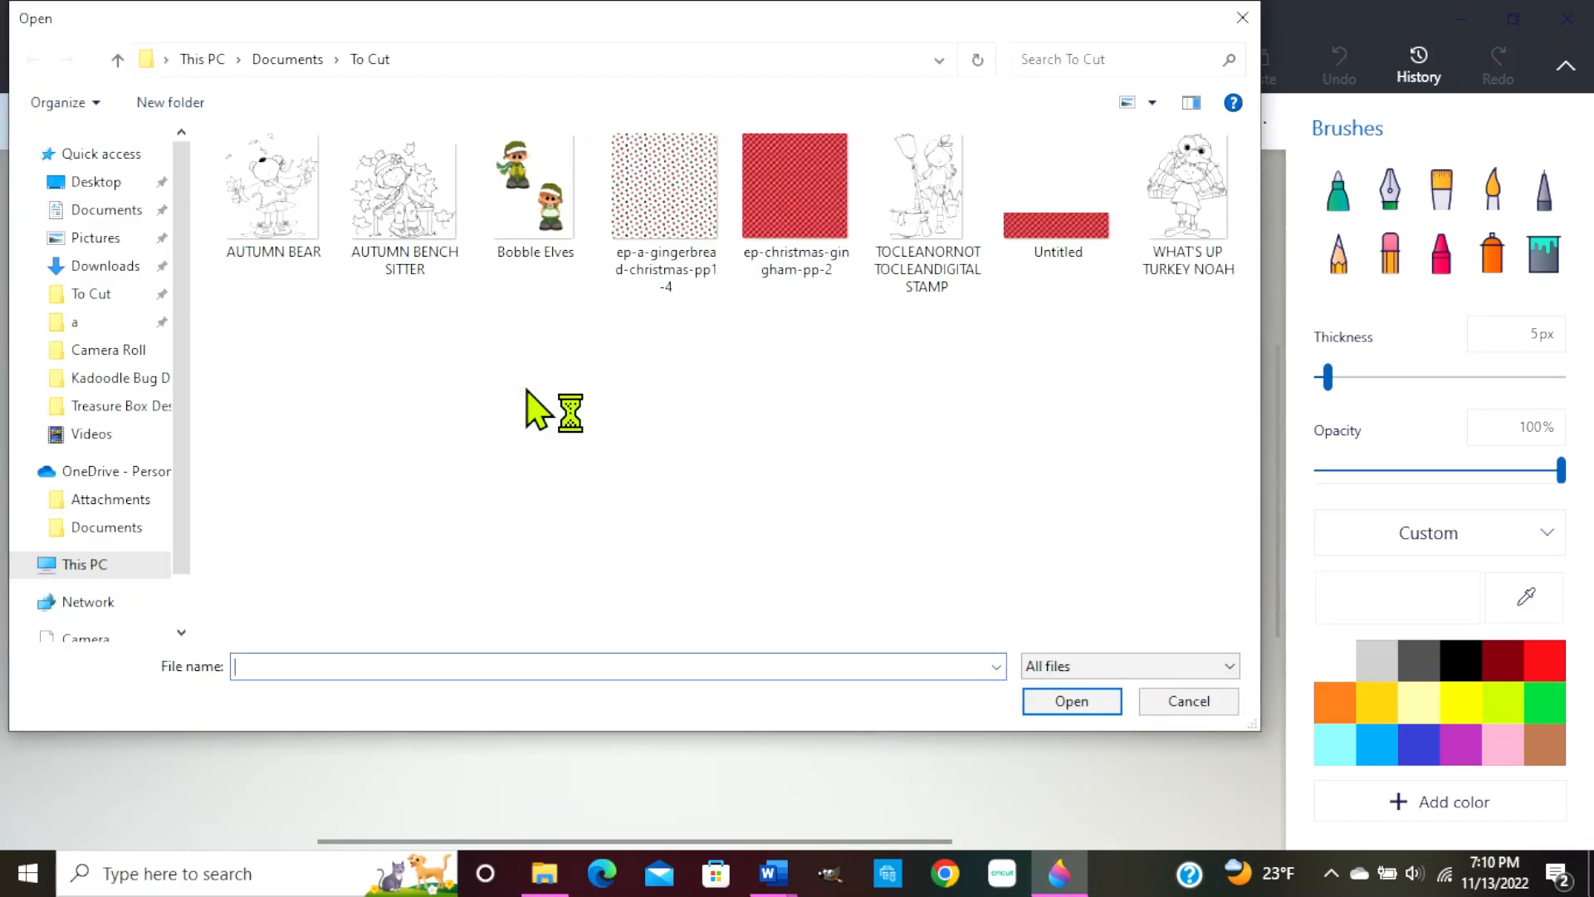
left_click(784, 216)
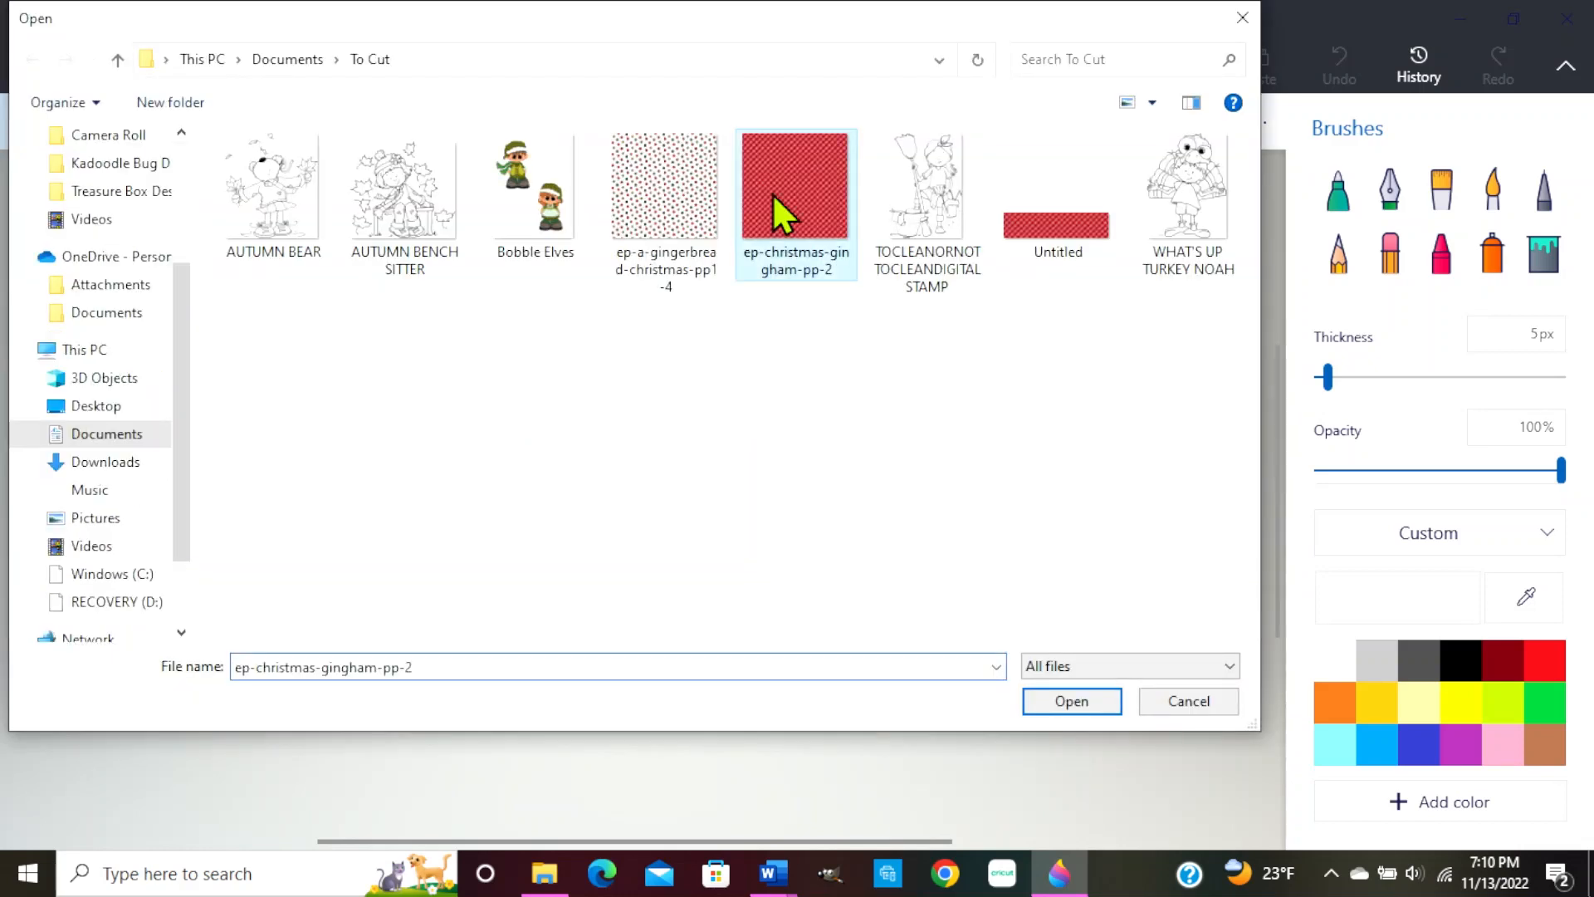
double_click(784, 217)
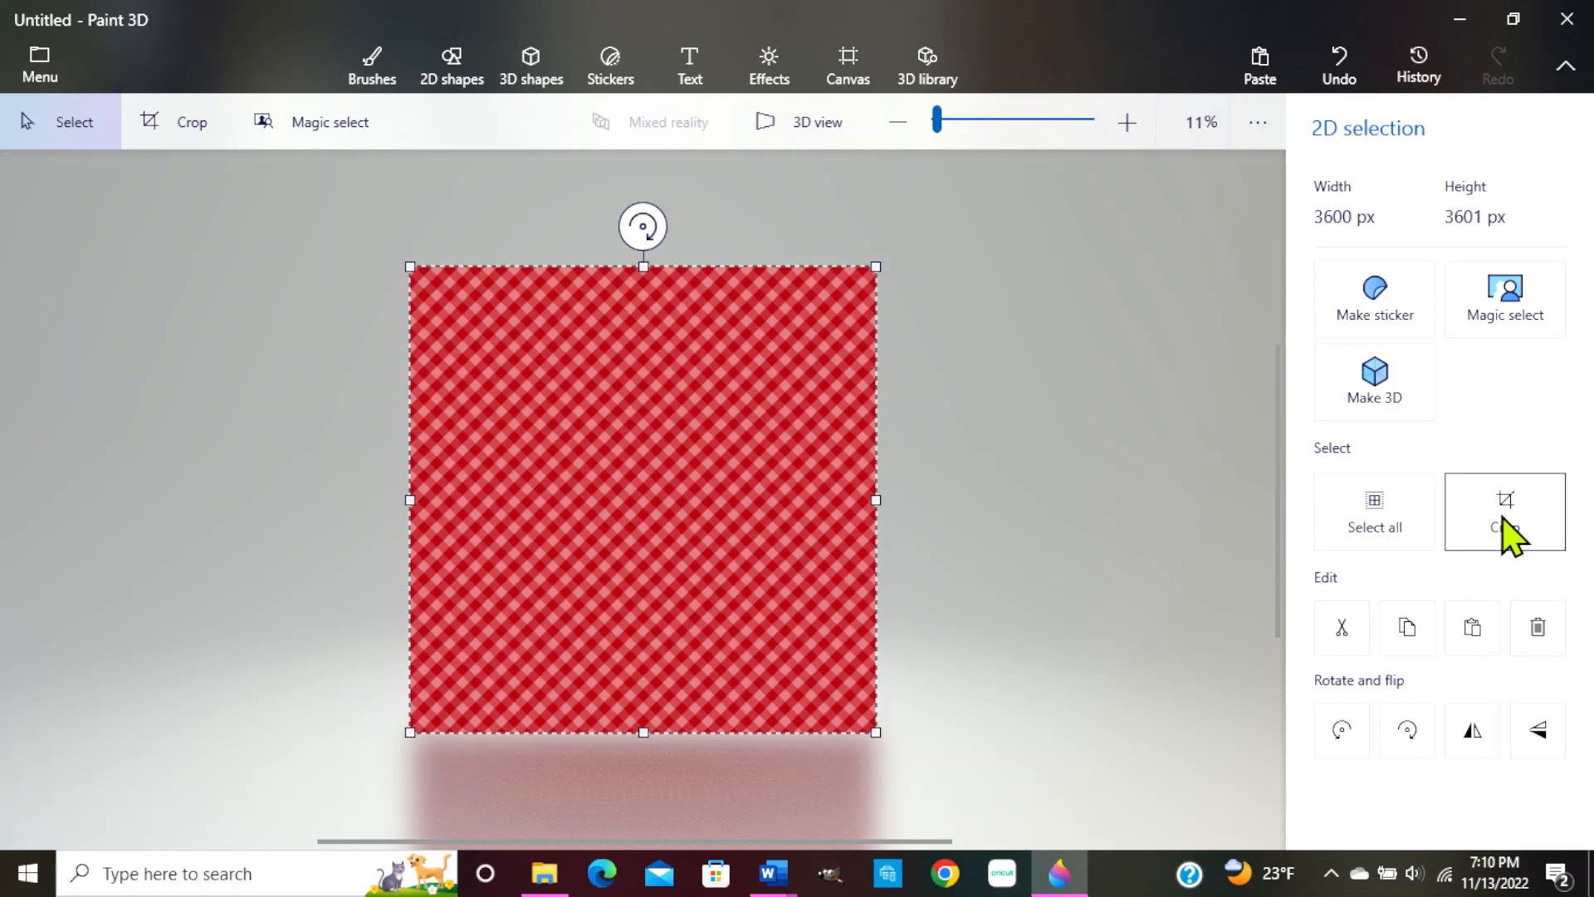
left_click(1504, 515)
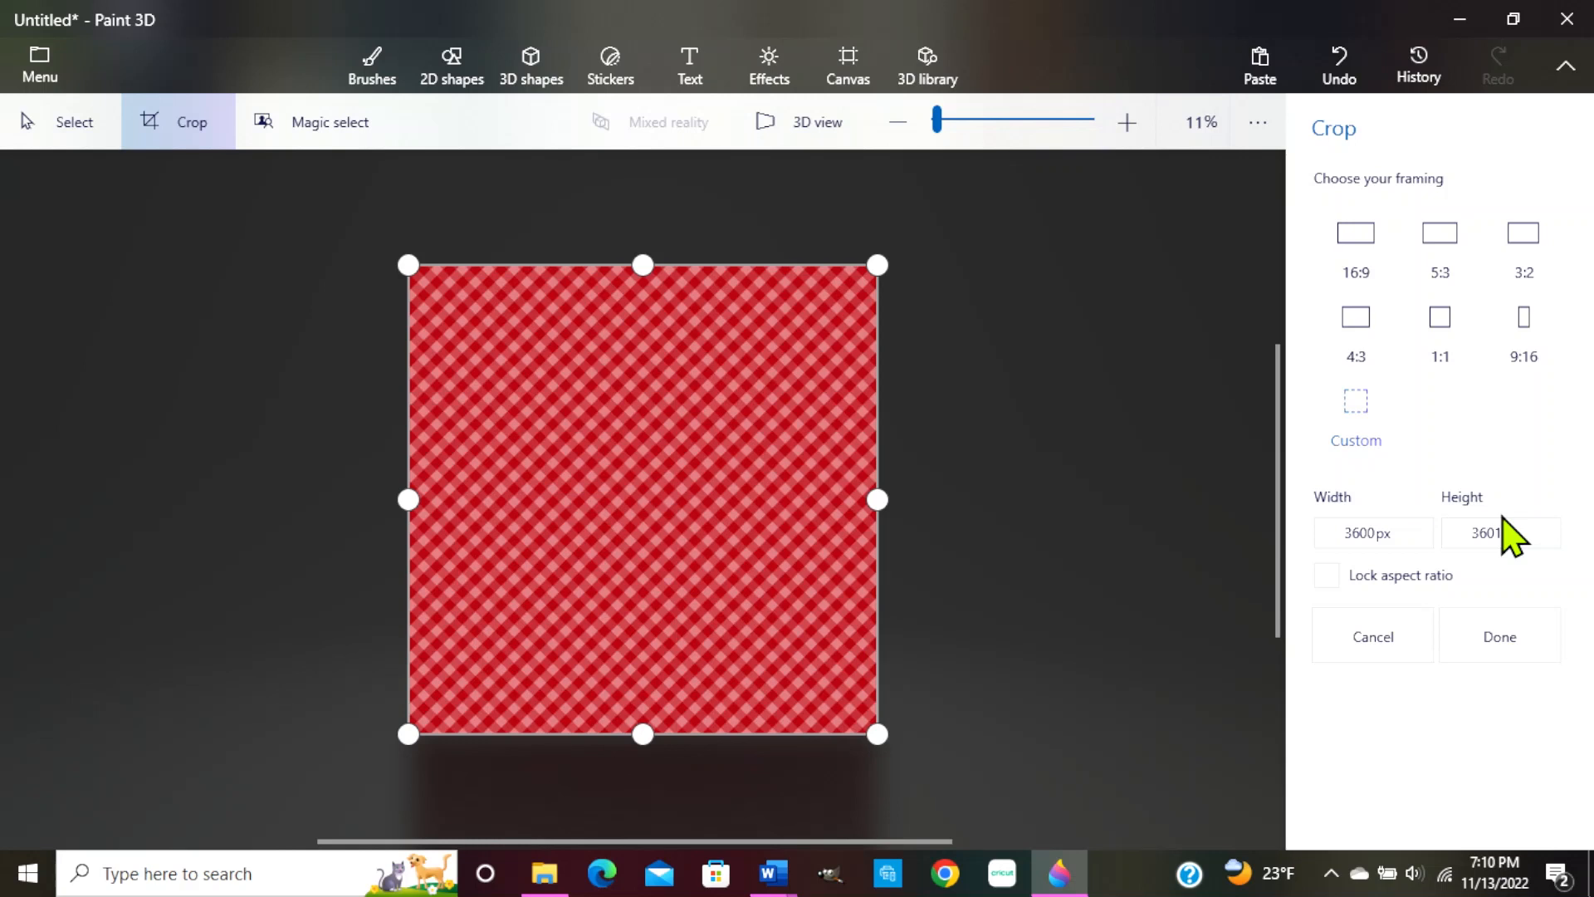
Crop the gingham canvas height to 900 px, leaving a 3600 × 900 px strip
left_click(1474, 532)
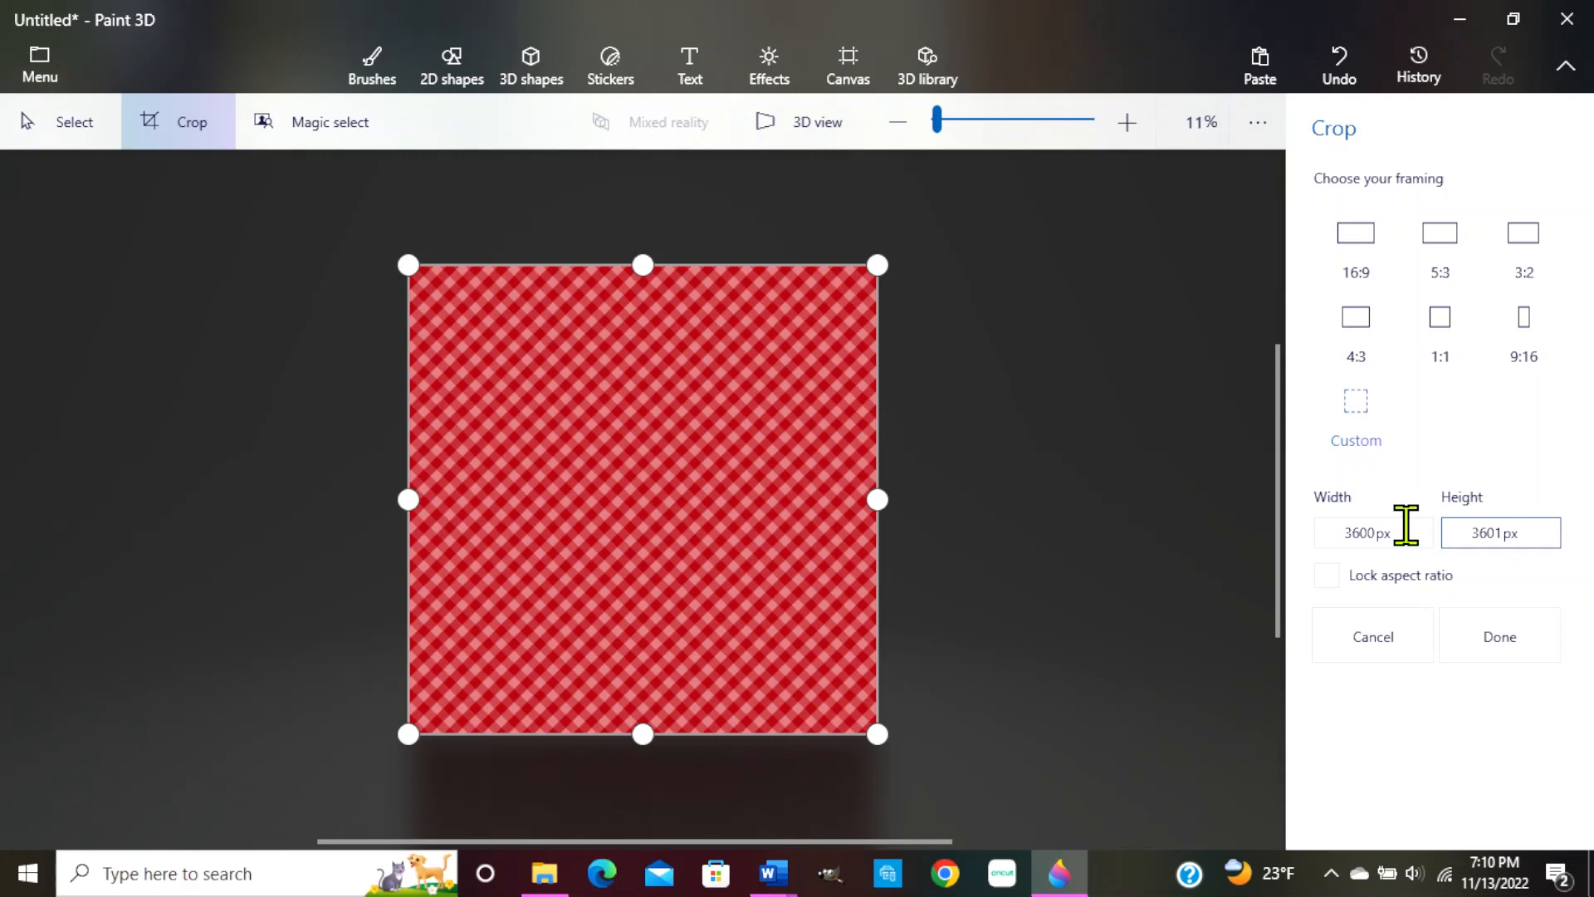
key("Delete")
key("Delete")
key("Delete")
key("Delete")
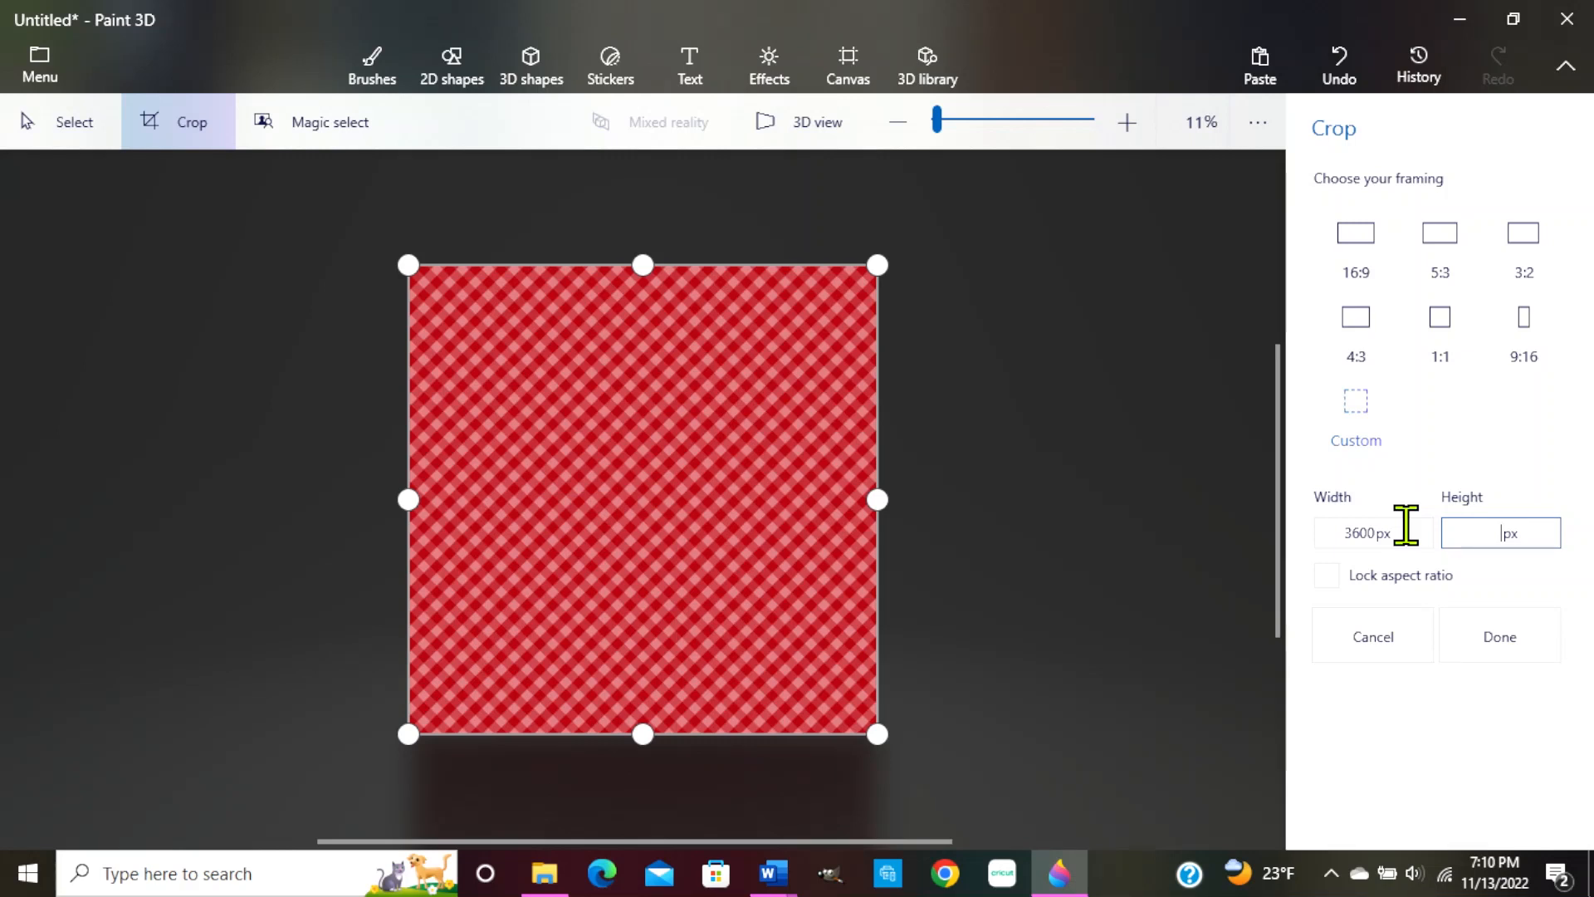
type("900")
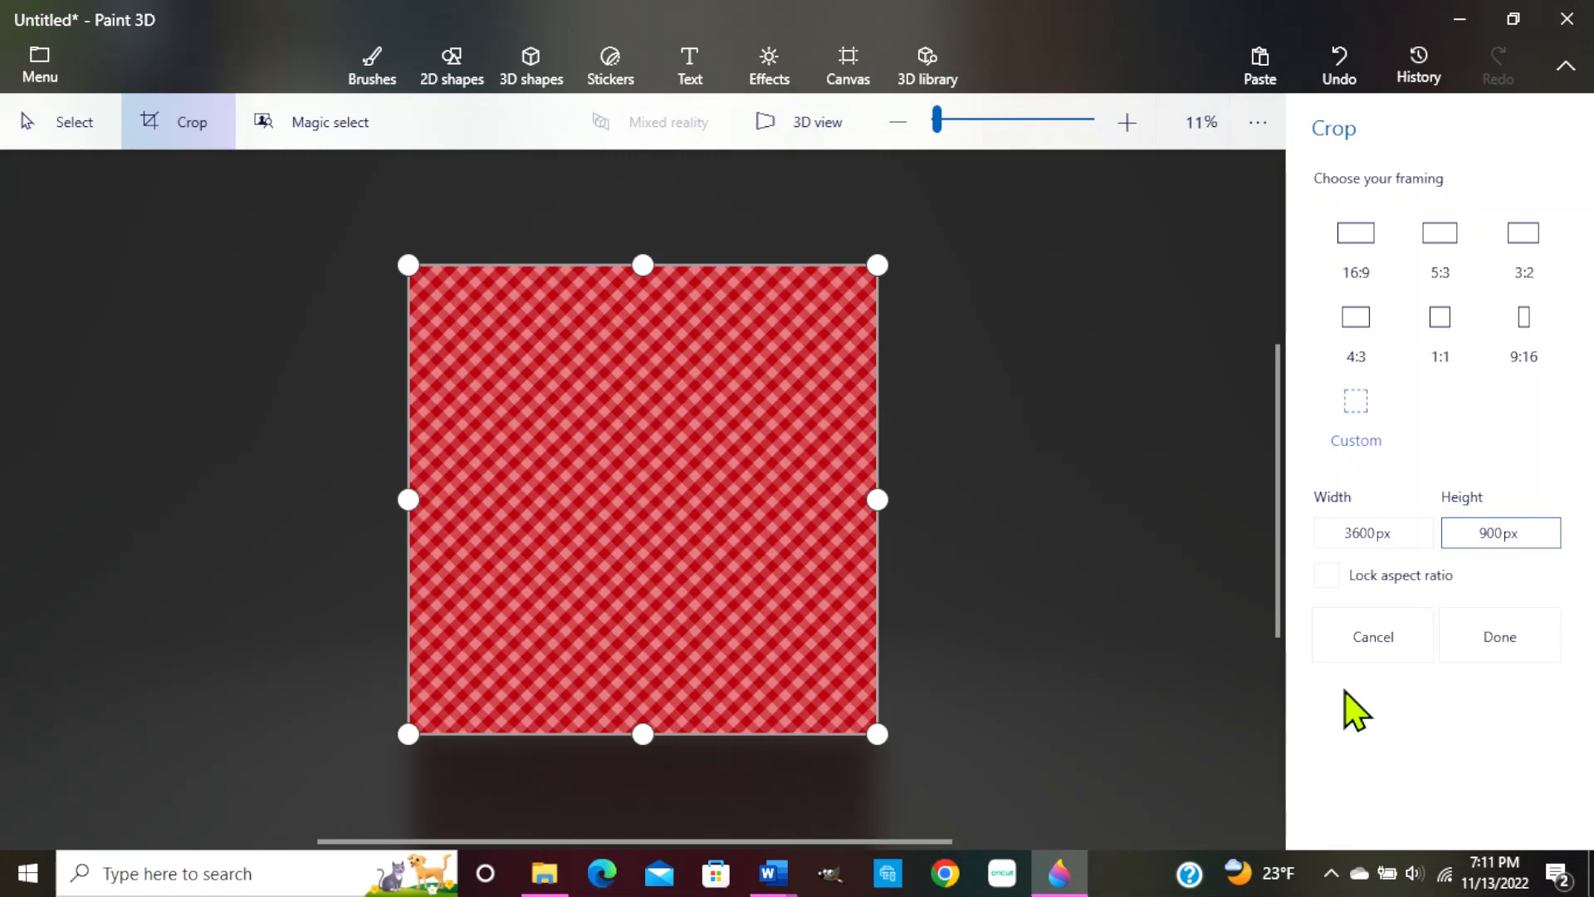
left_click(1503, 647)
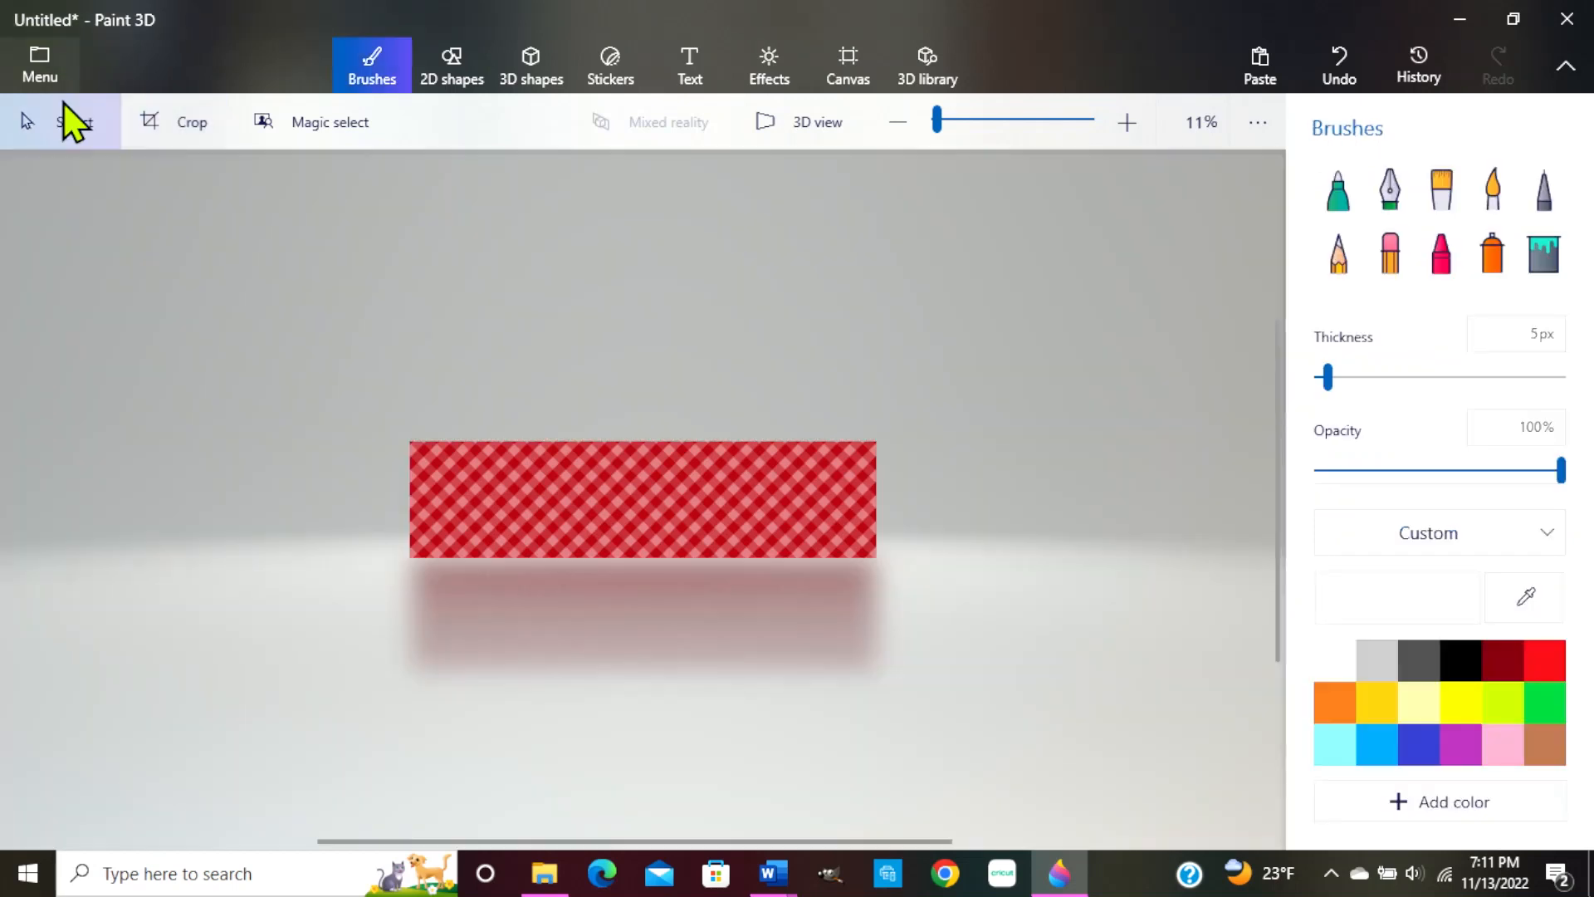
Save the 3600 × 900 px gingham strip as an image copy
left_click(40, 67)
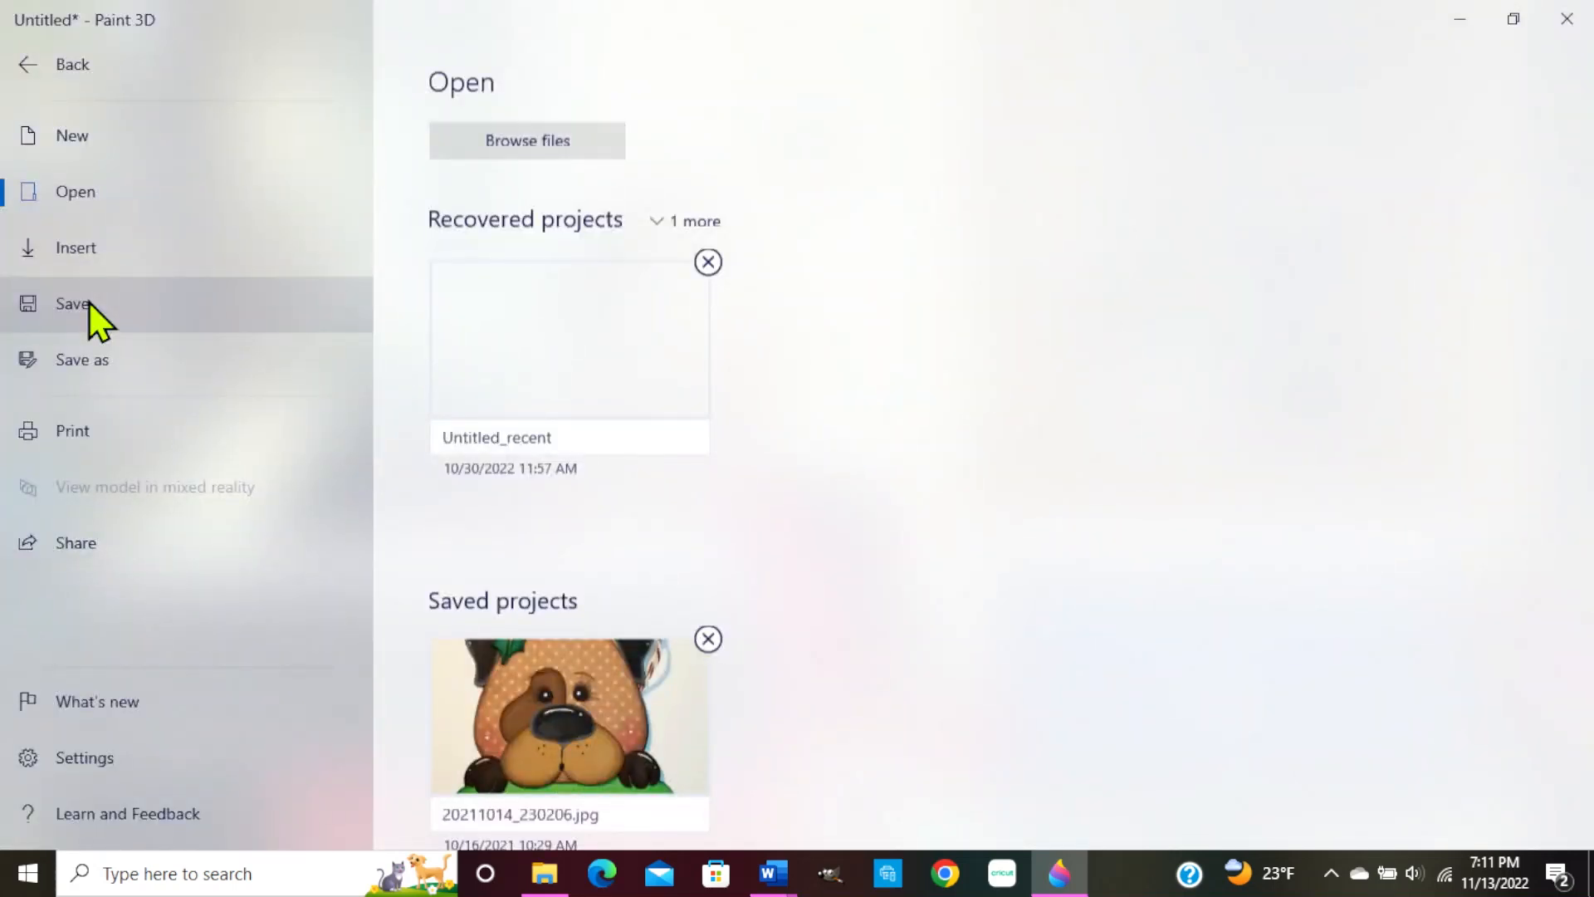
left_click(88, 301)
key("Escape")
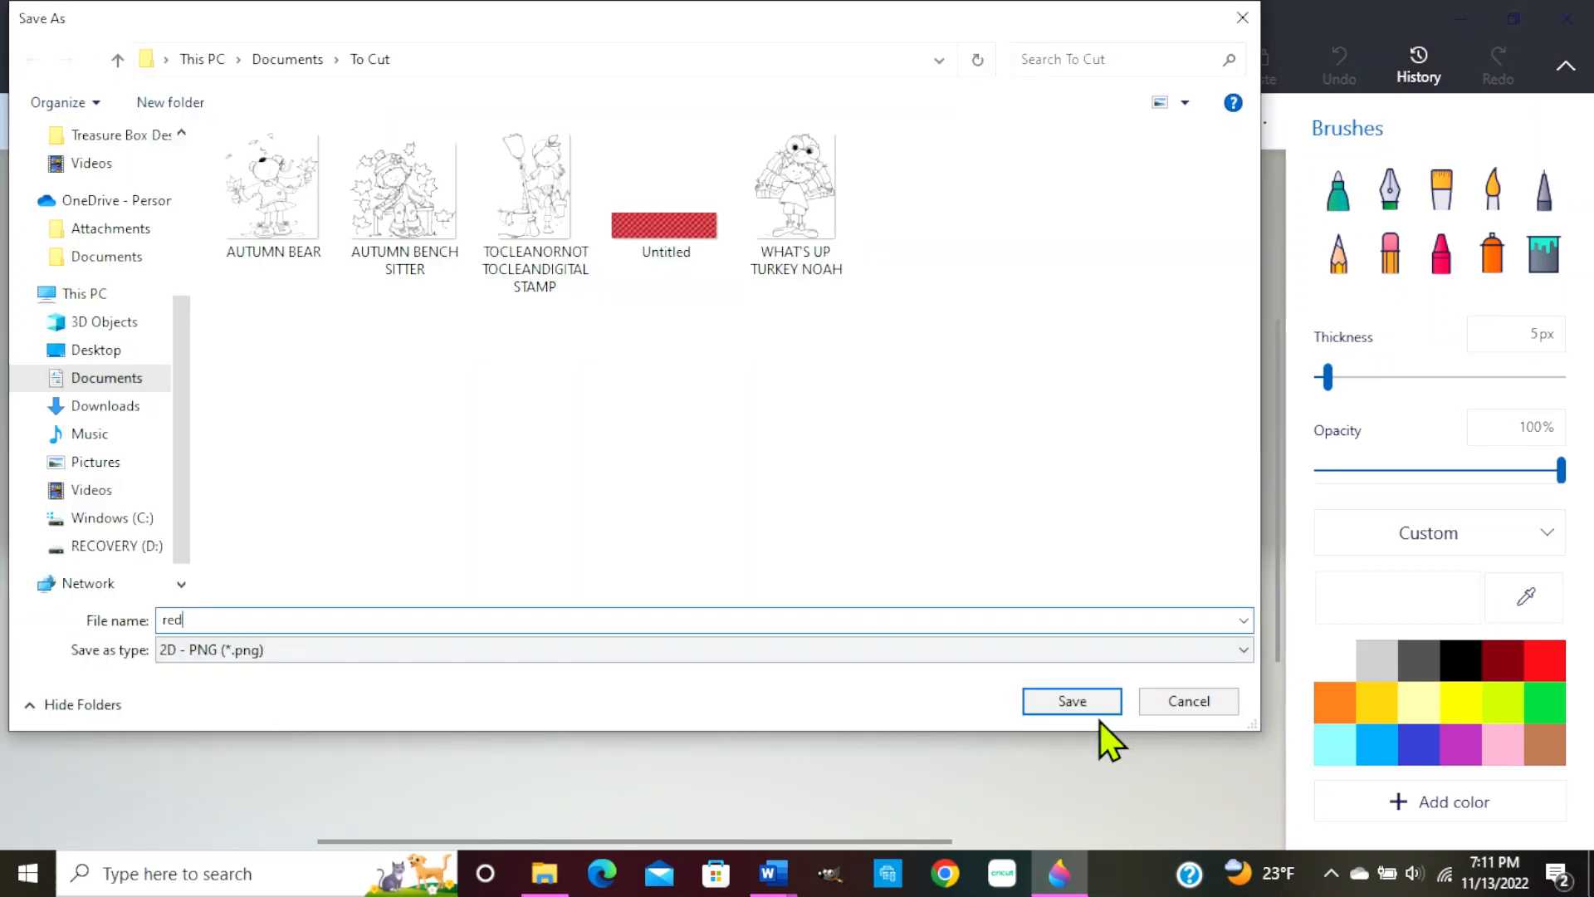
left_click(1086, 704)
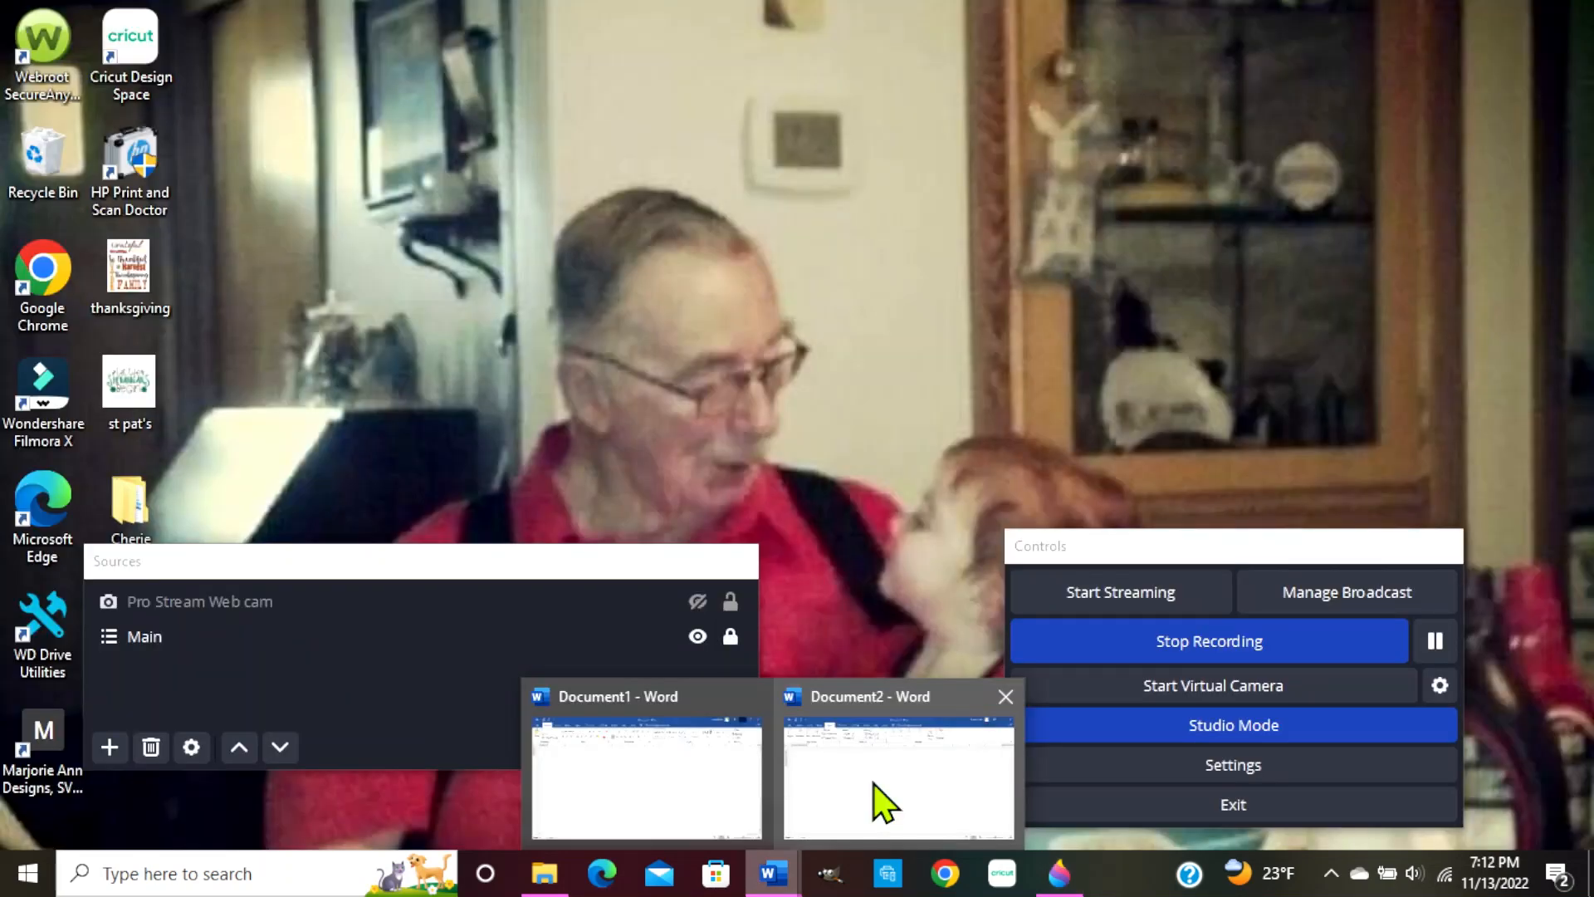
Switch to Word's Document2 and insert the saved red gingham image
left_click(873, 787)
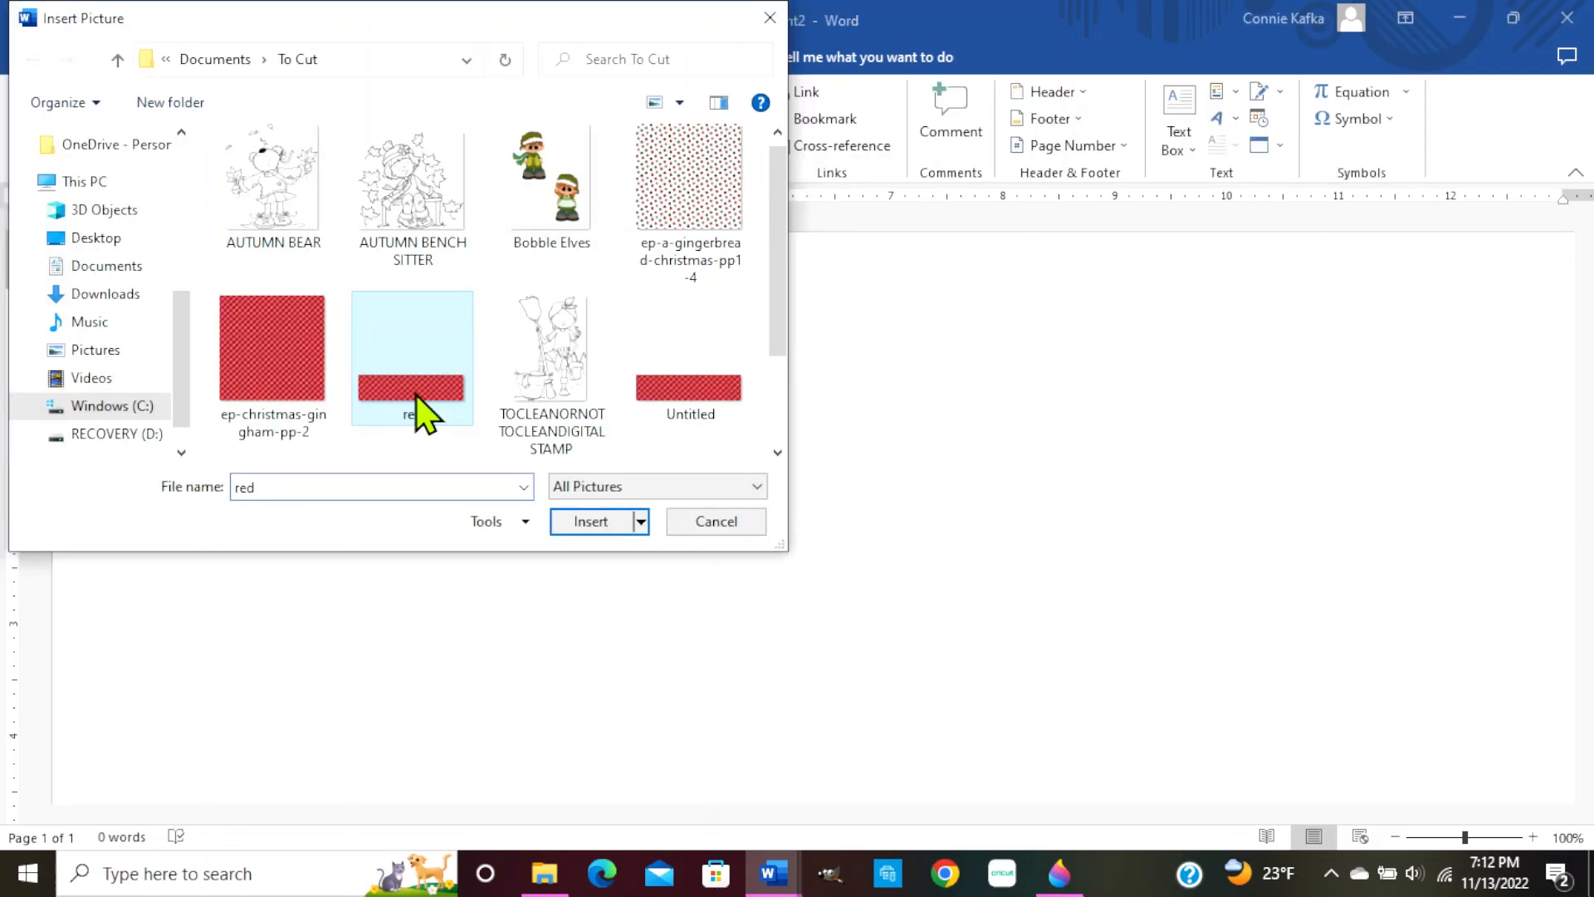
double_click(419, 411)
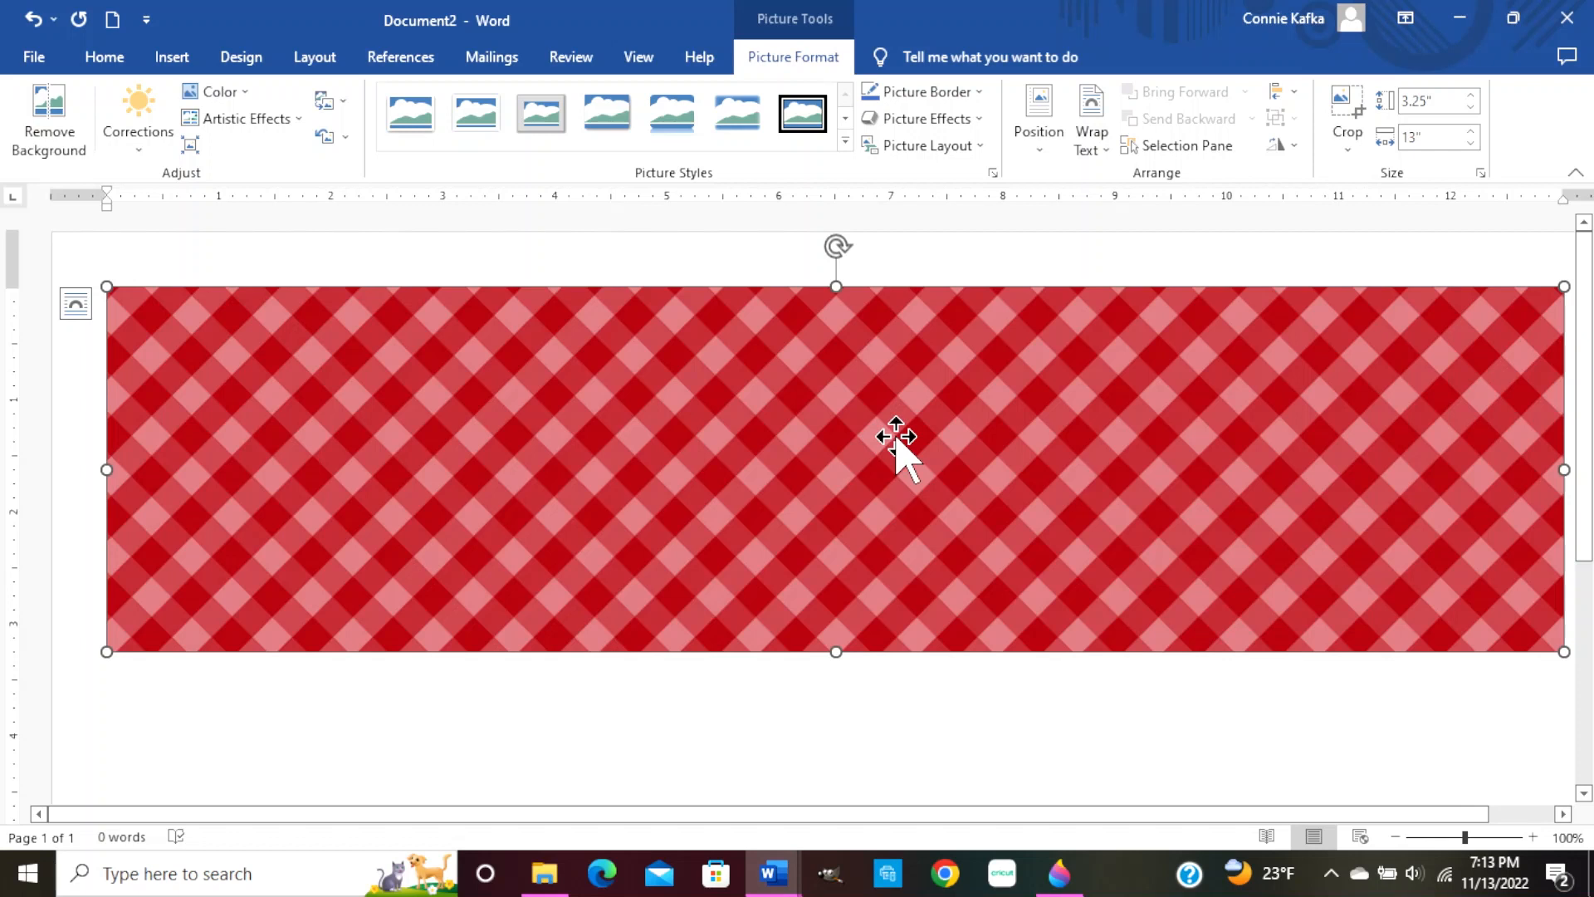
Open Word's File menu to reach the Print page
left_click(35, 58)
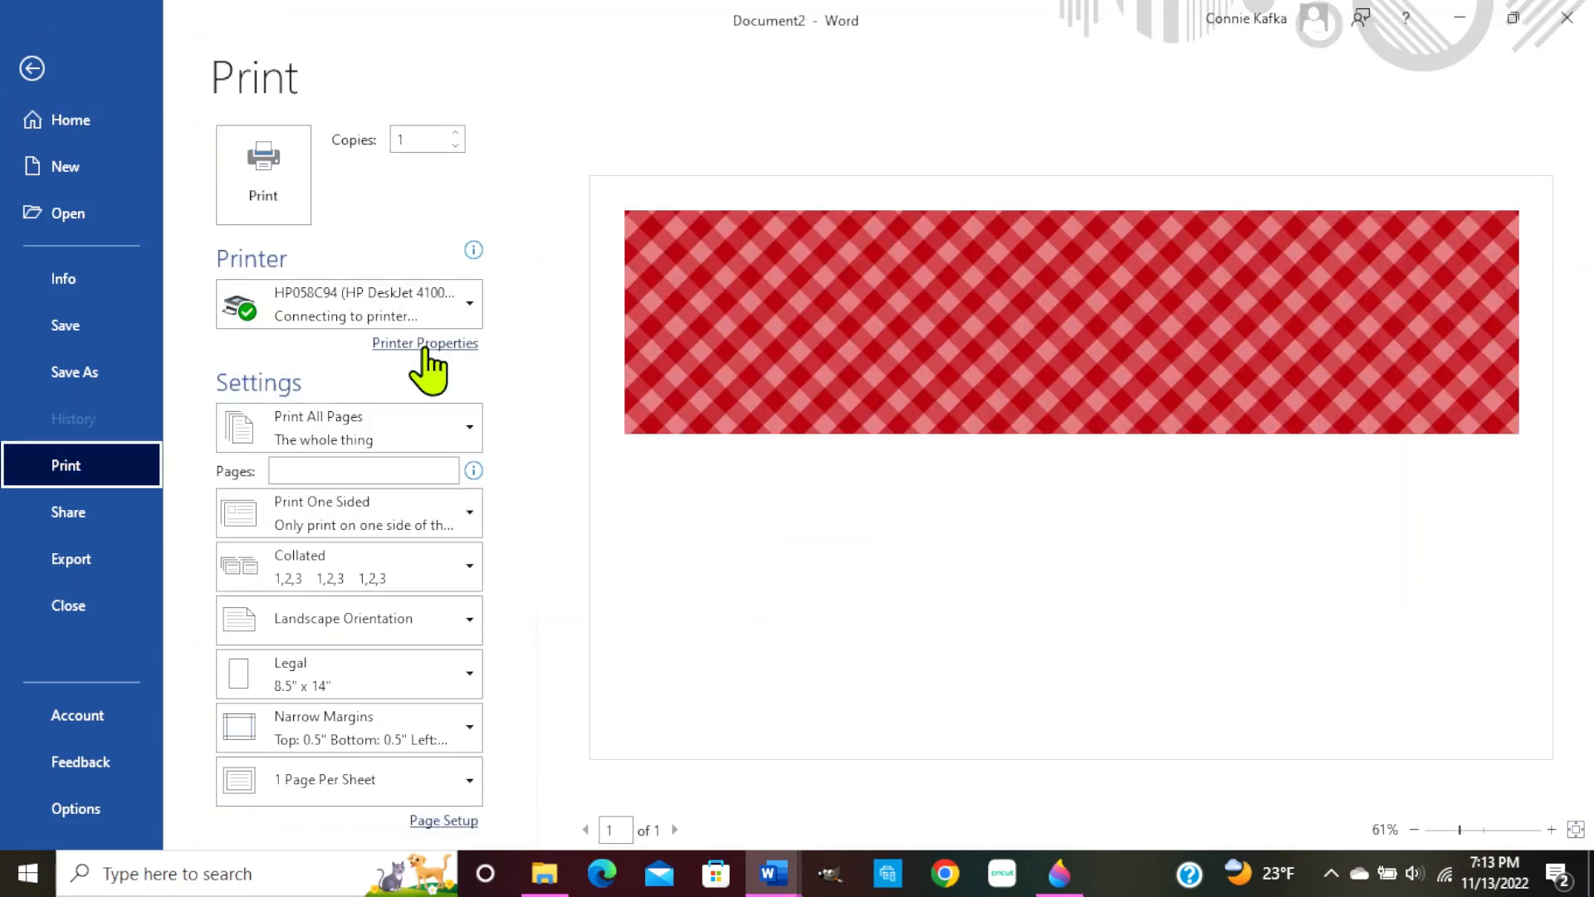
Set printer properties to Other Matte Inkjet Papers at Best quality, then cancel the dialog
left_click(423, 343)
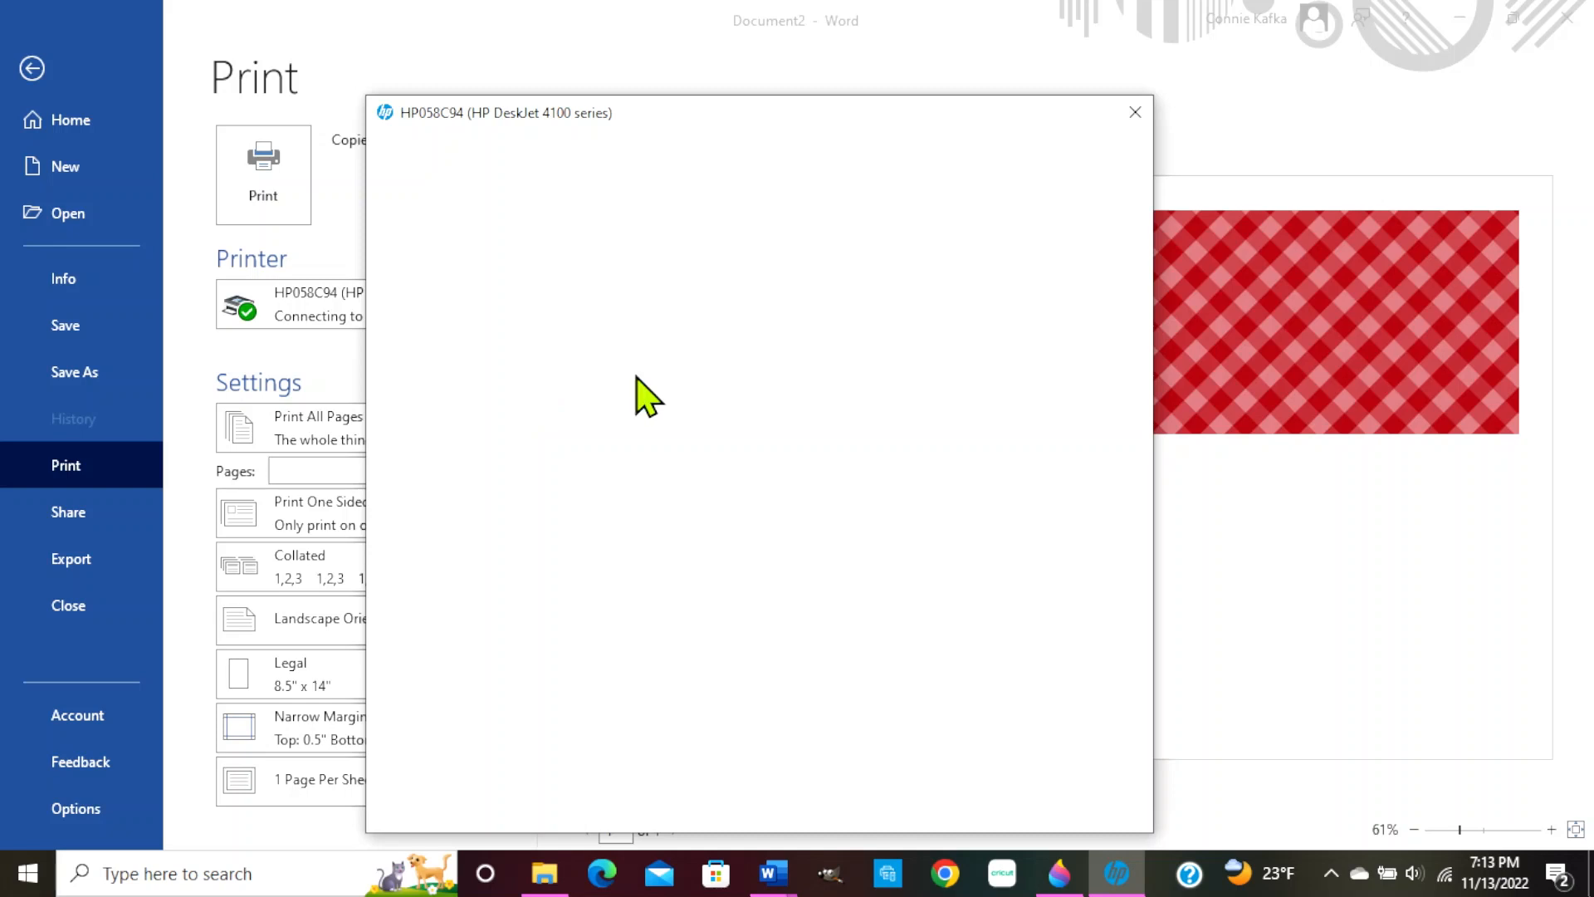
left_click(939, 396)
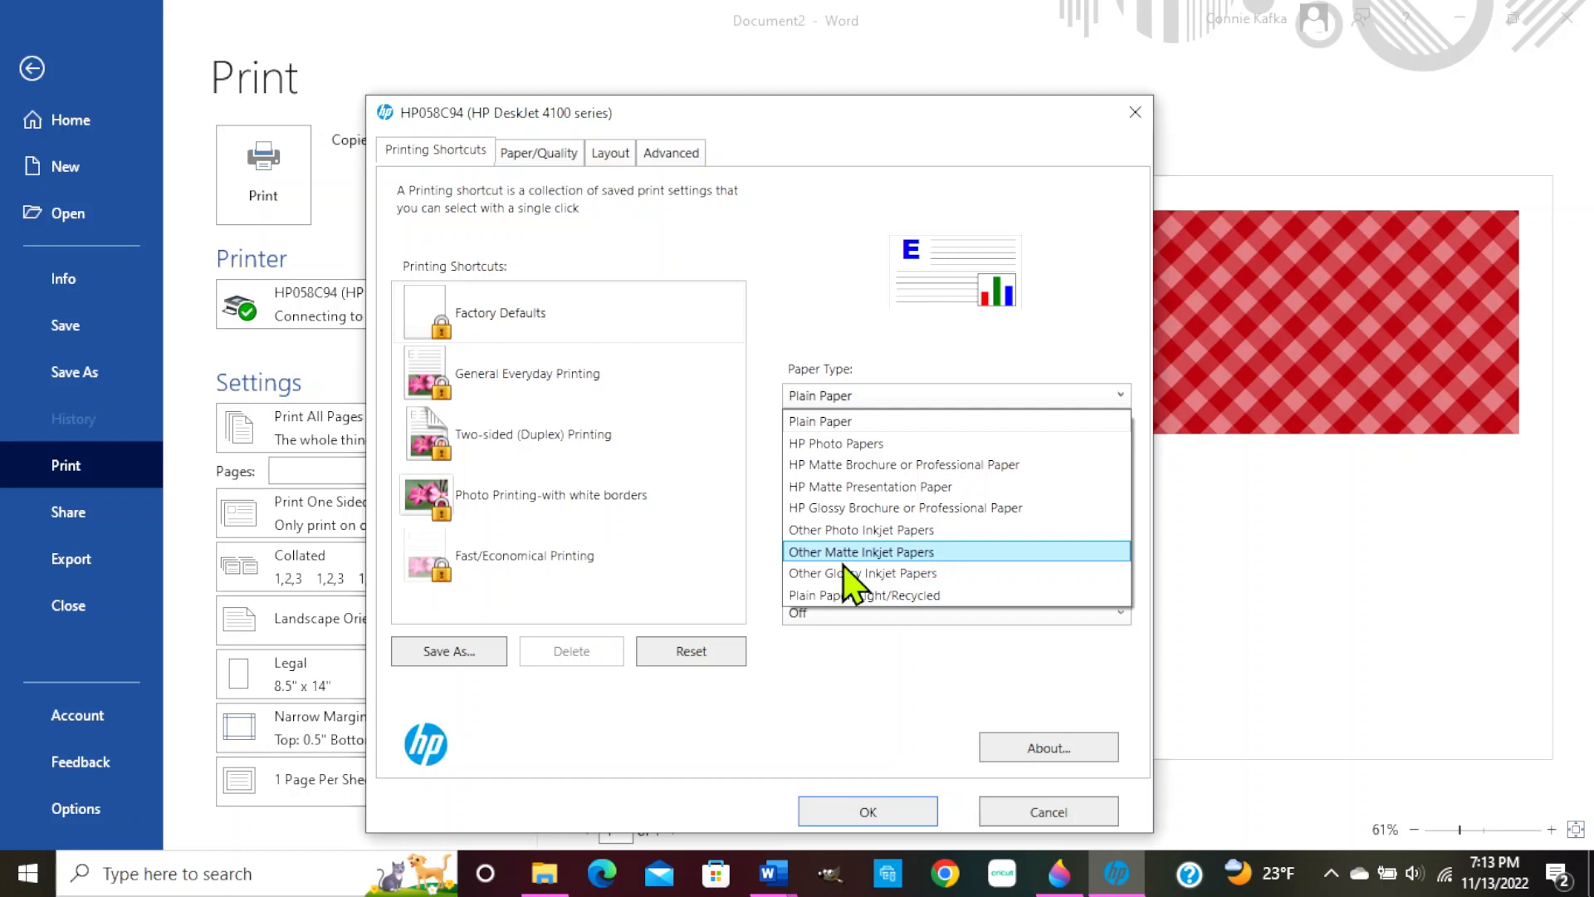
left_click(960, 551)
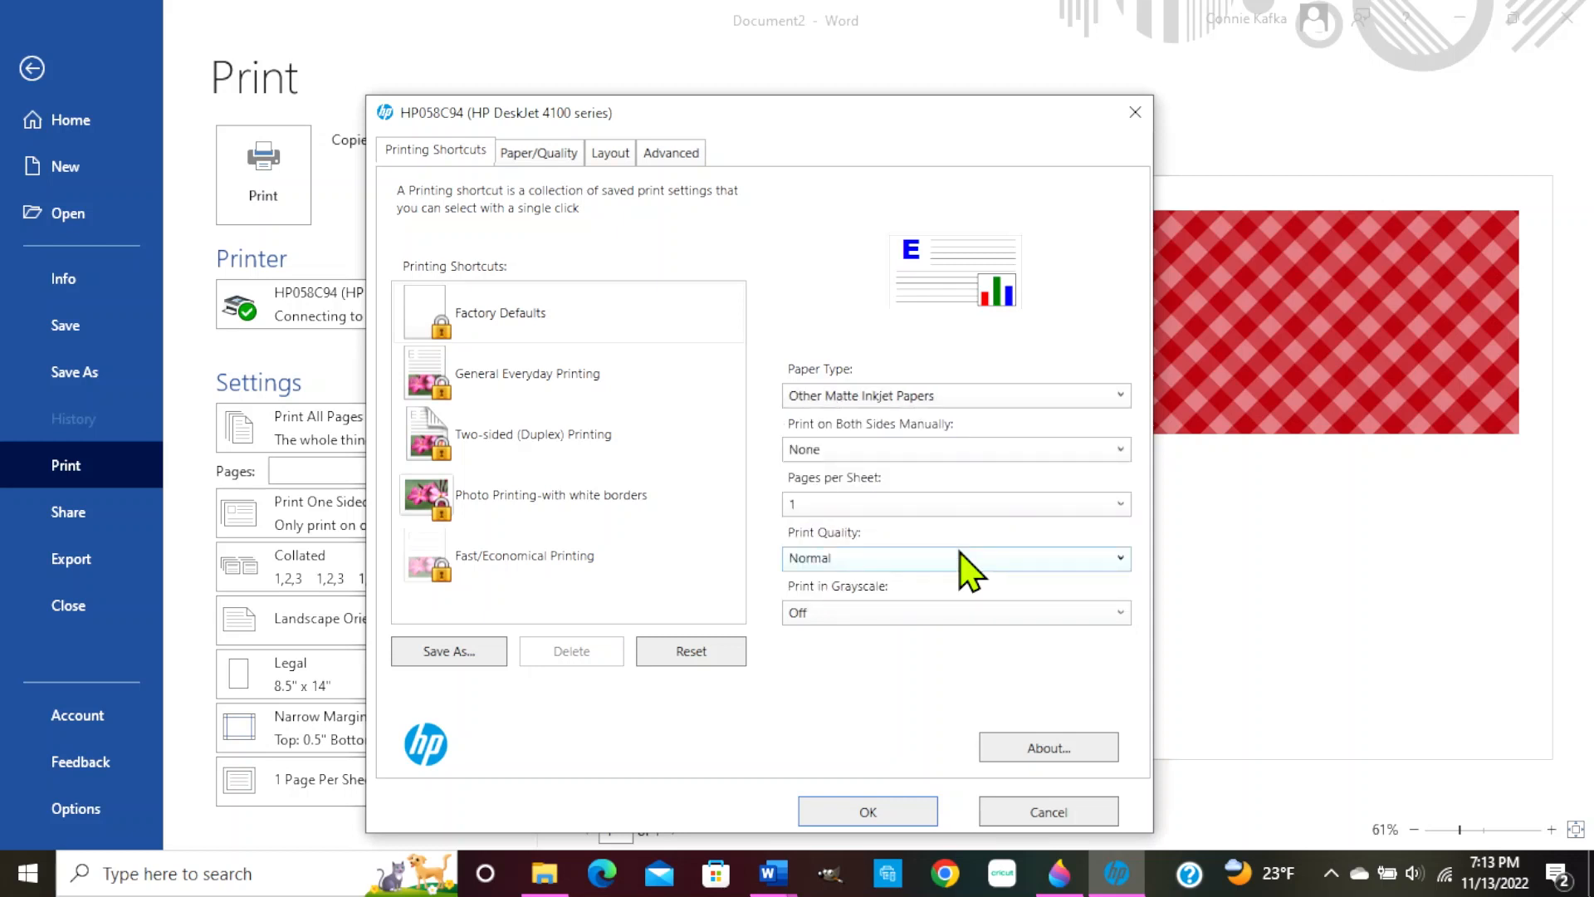
left_click(887, 559)
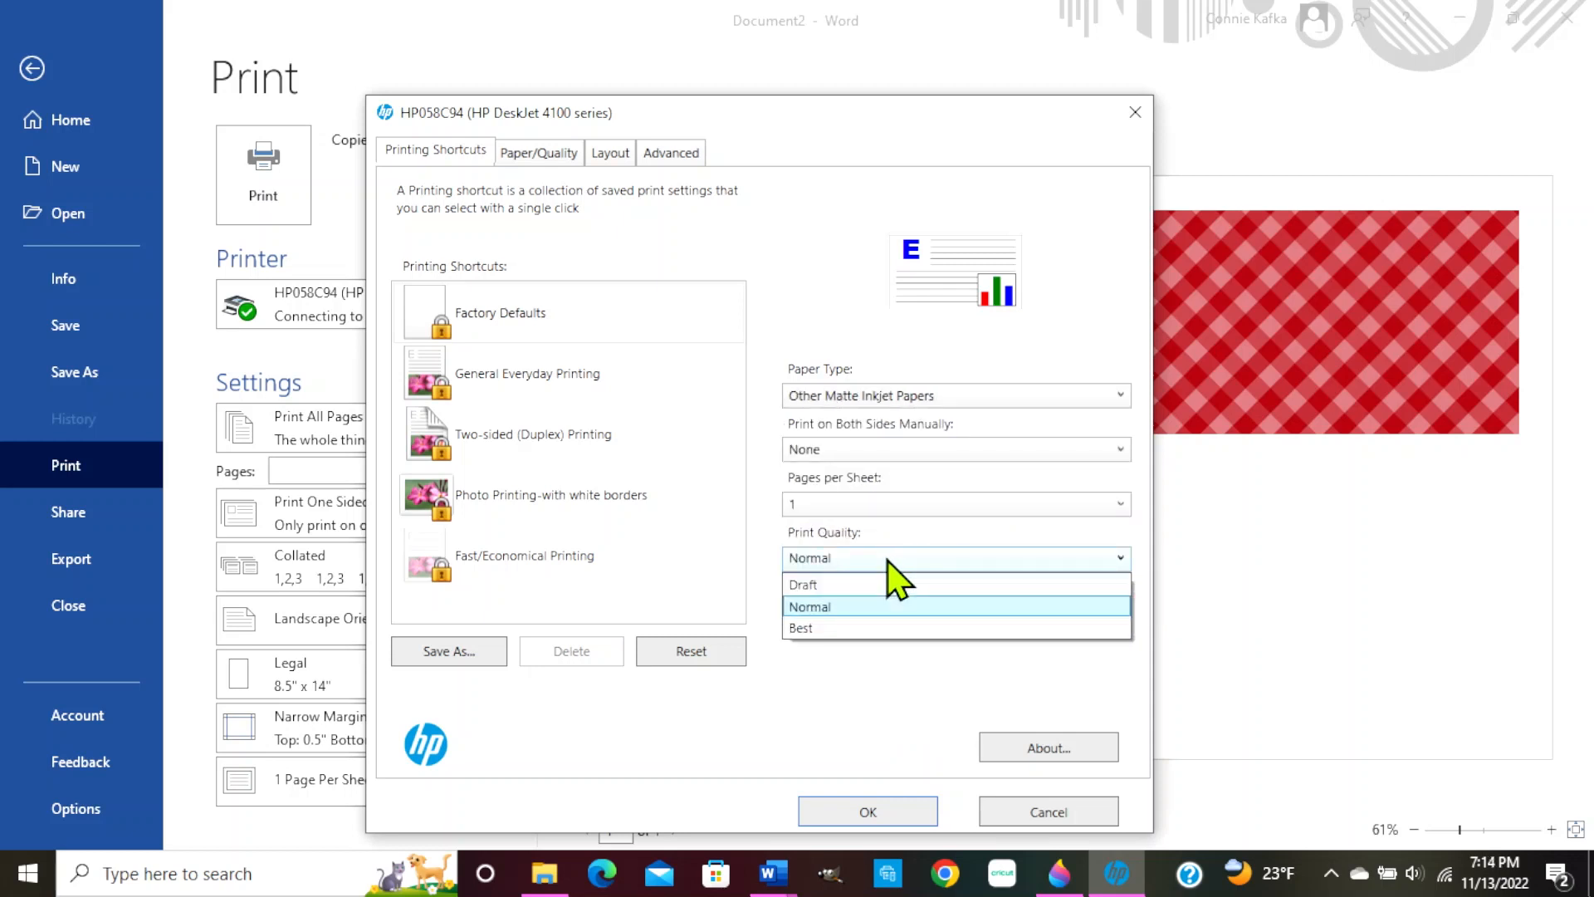
left_click(848, 629)
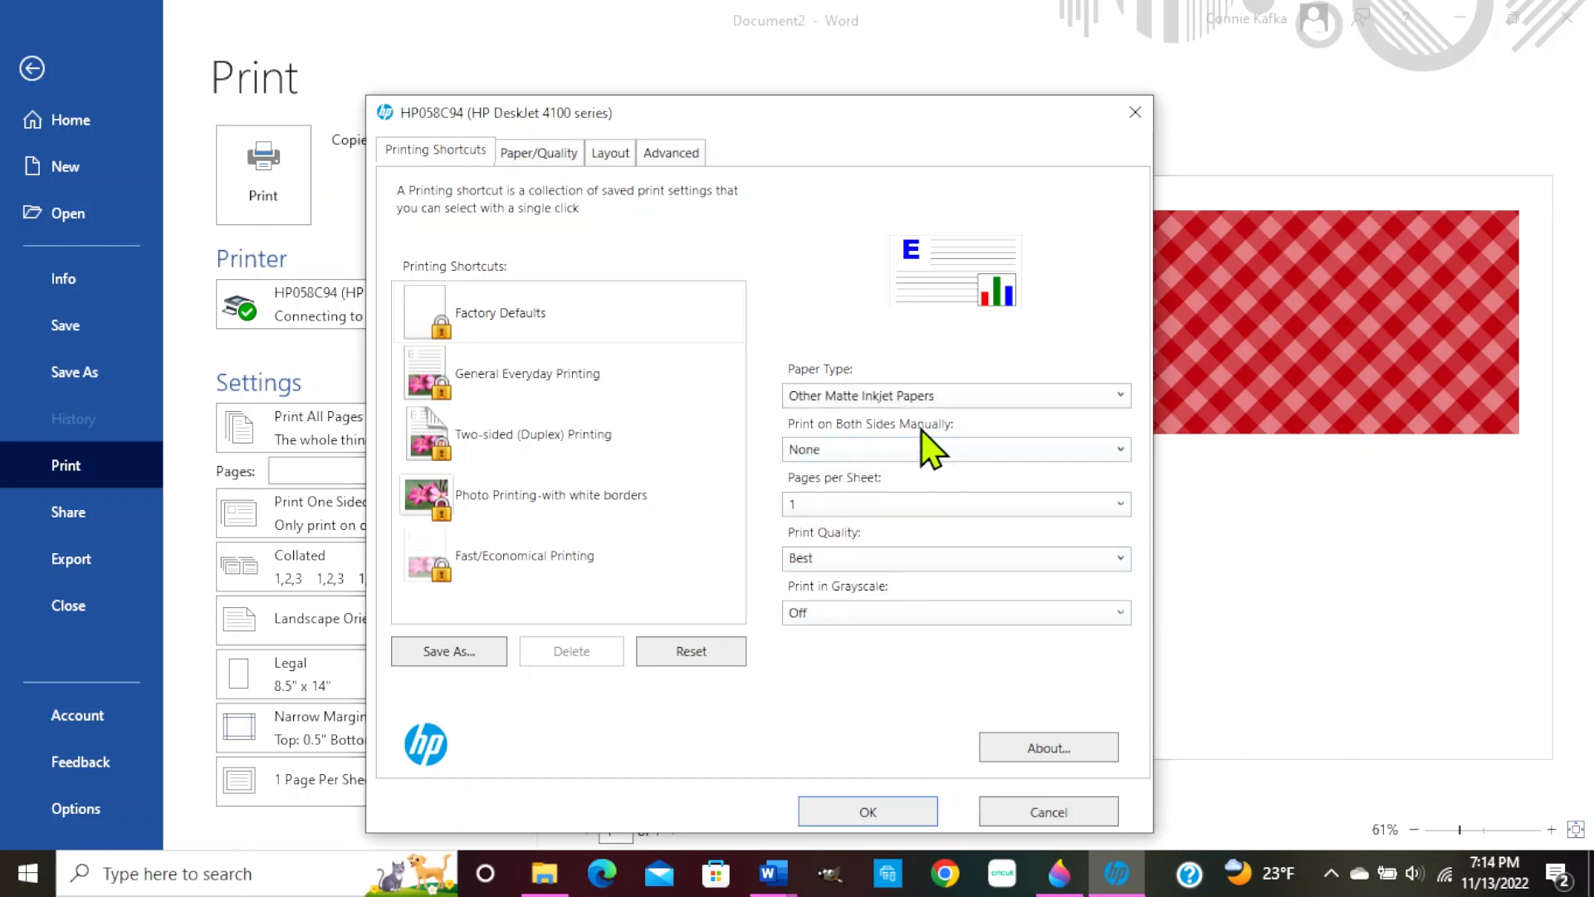
left_click(955, 400)
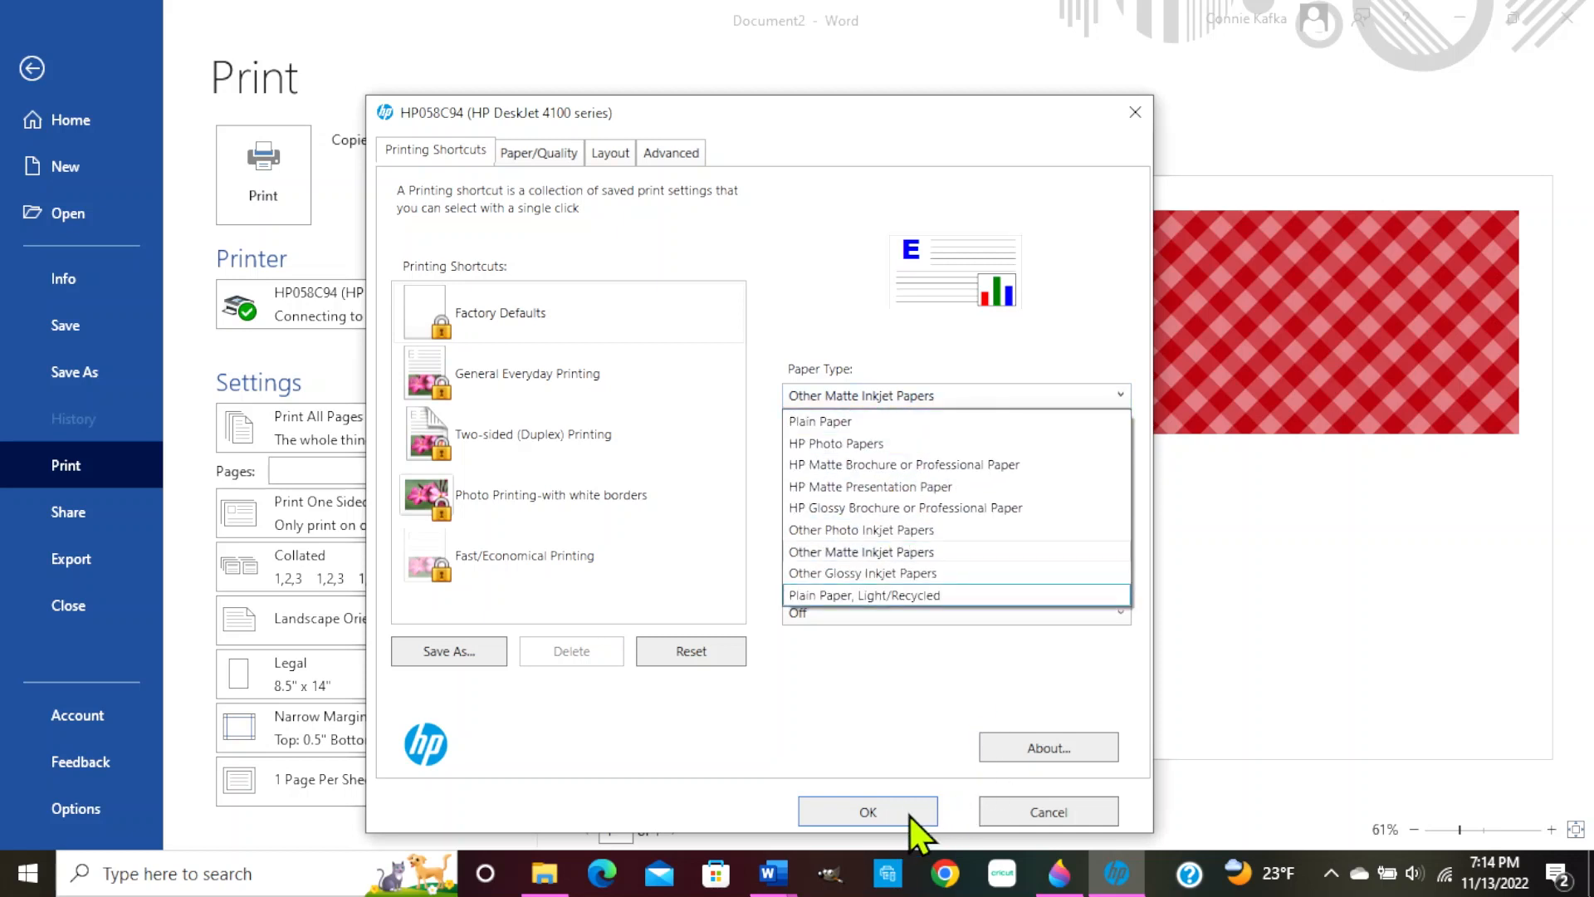
left_click(1034, 824)
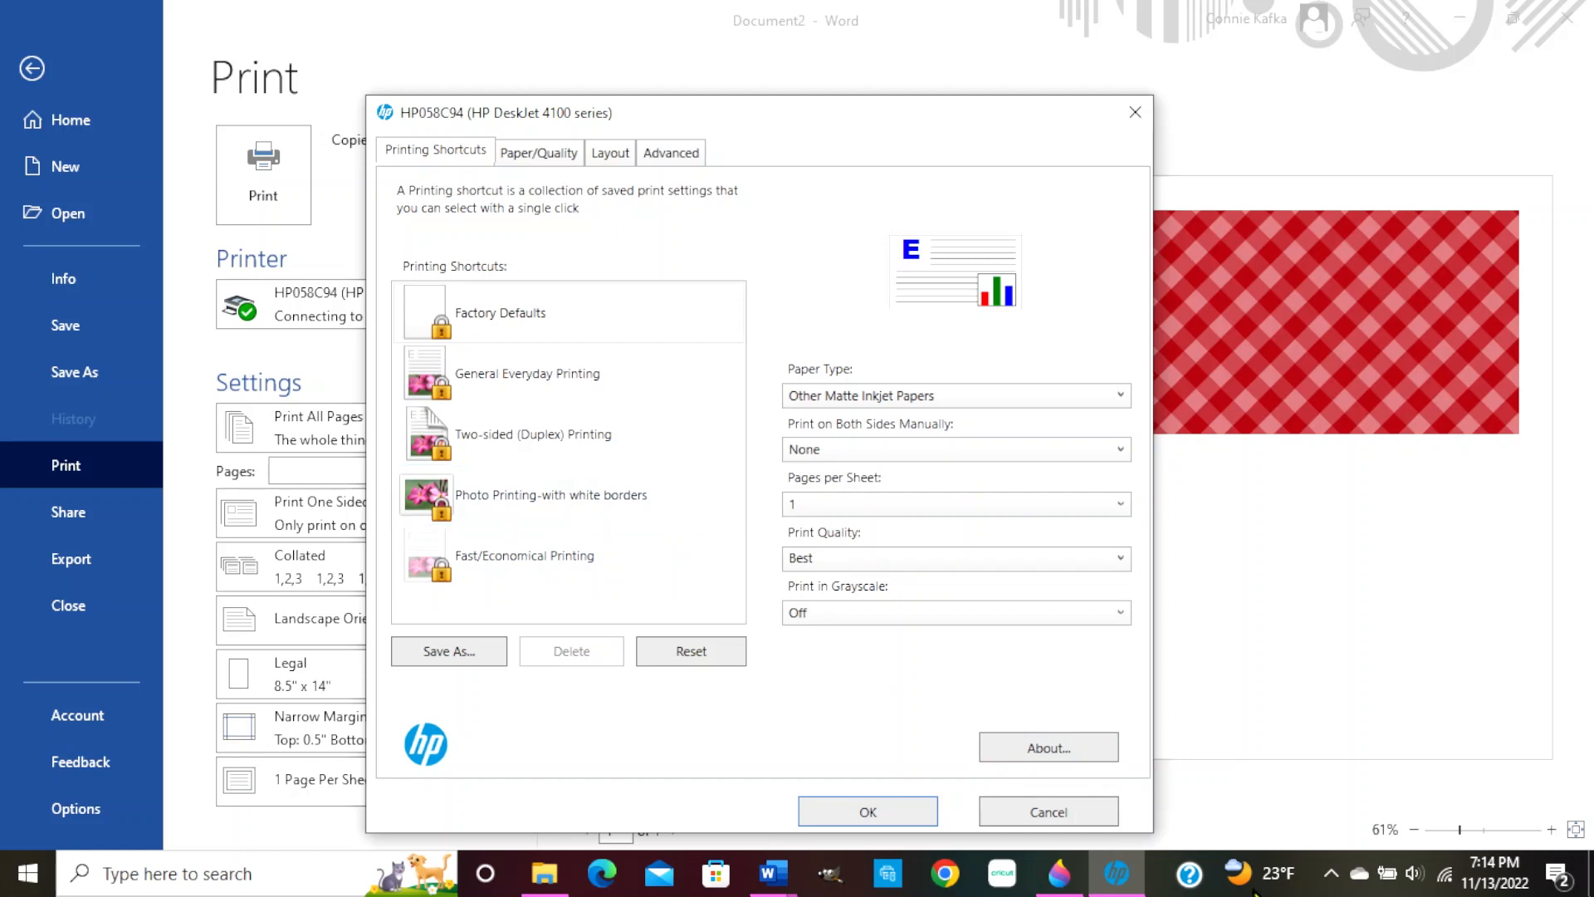
left_click(1049, 814)
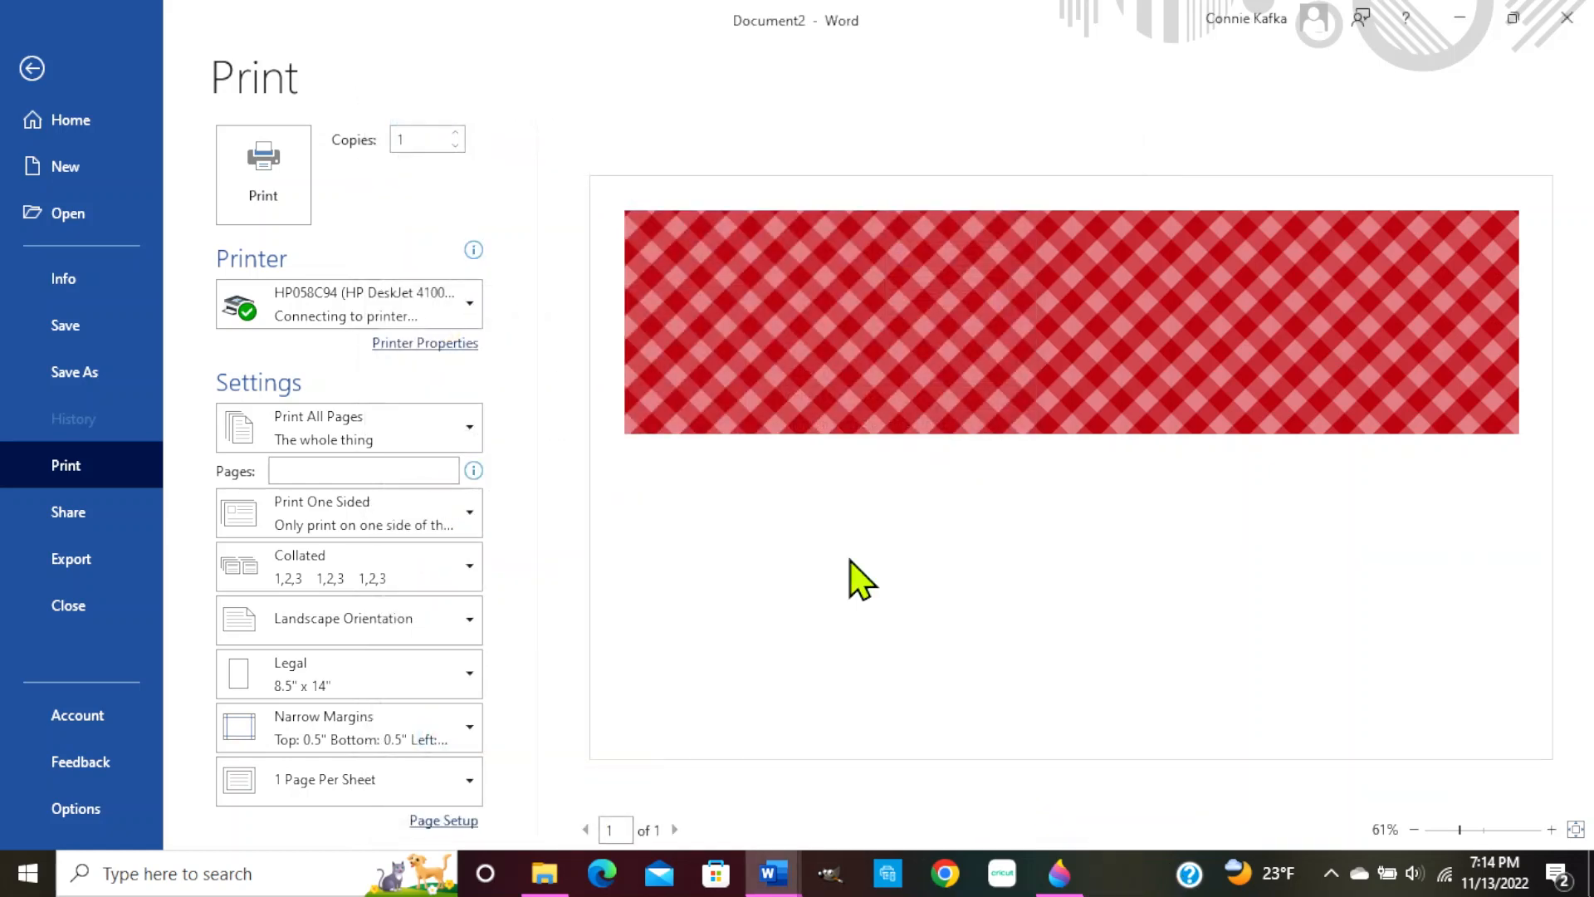
Delete the gingham picture and set the page to Legal, portrait, with narrow 0.5" margins
left_click(25, 70)
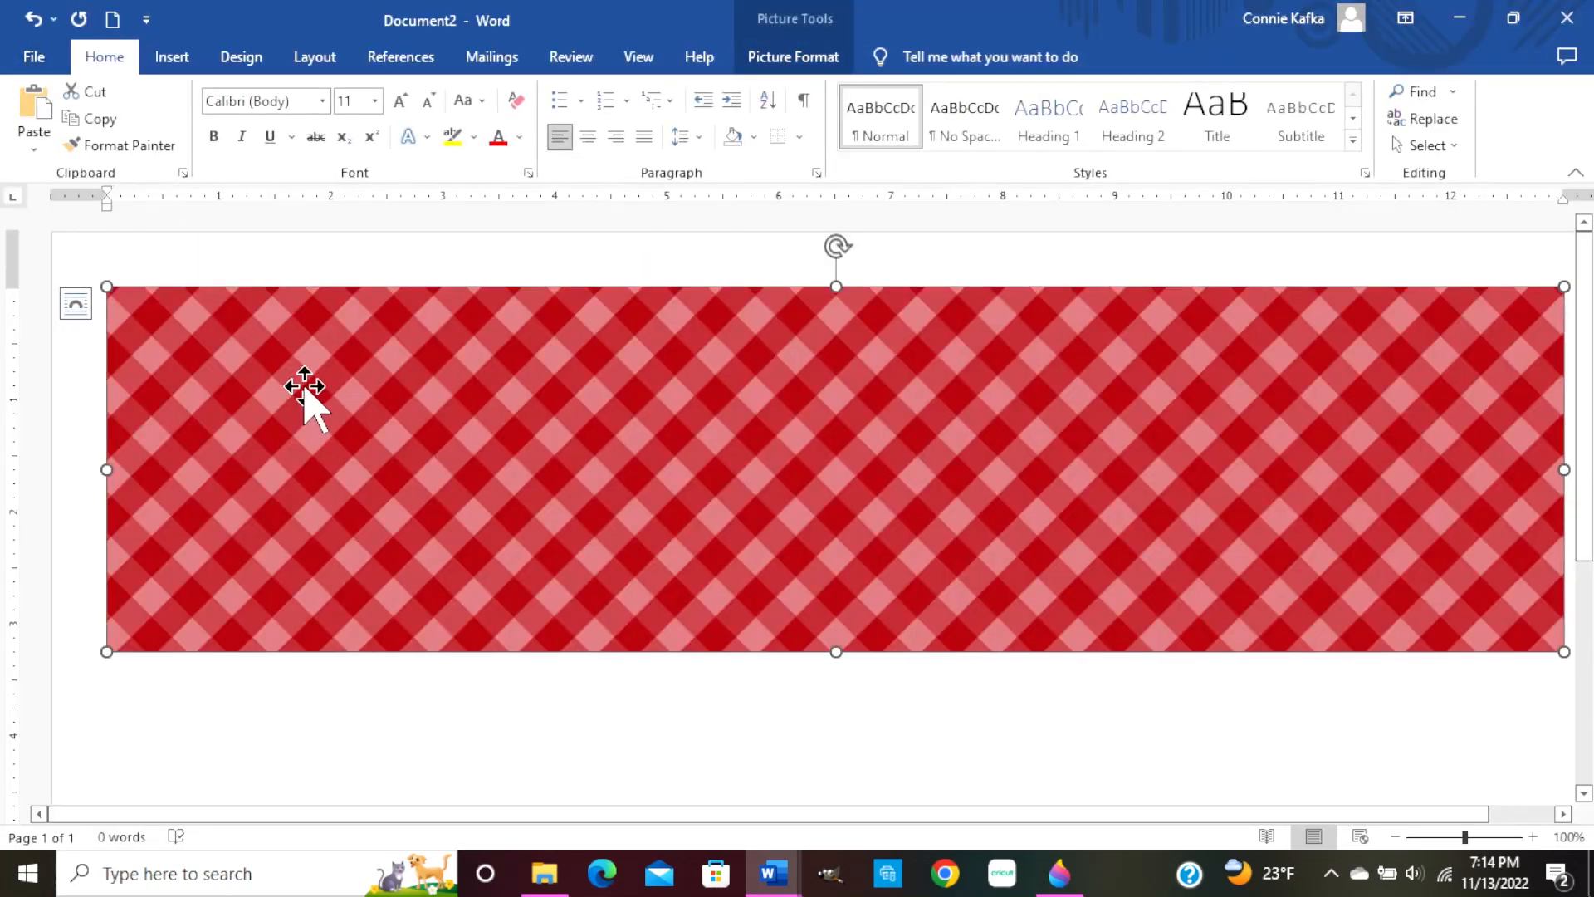
key("Delete")
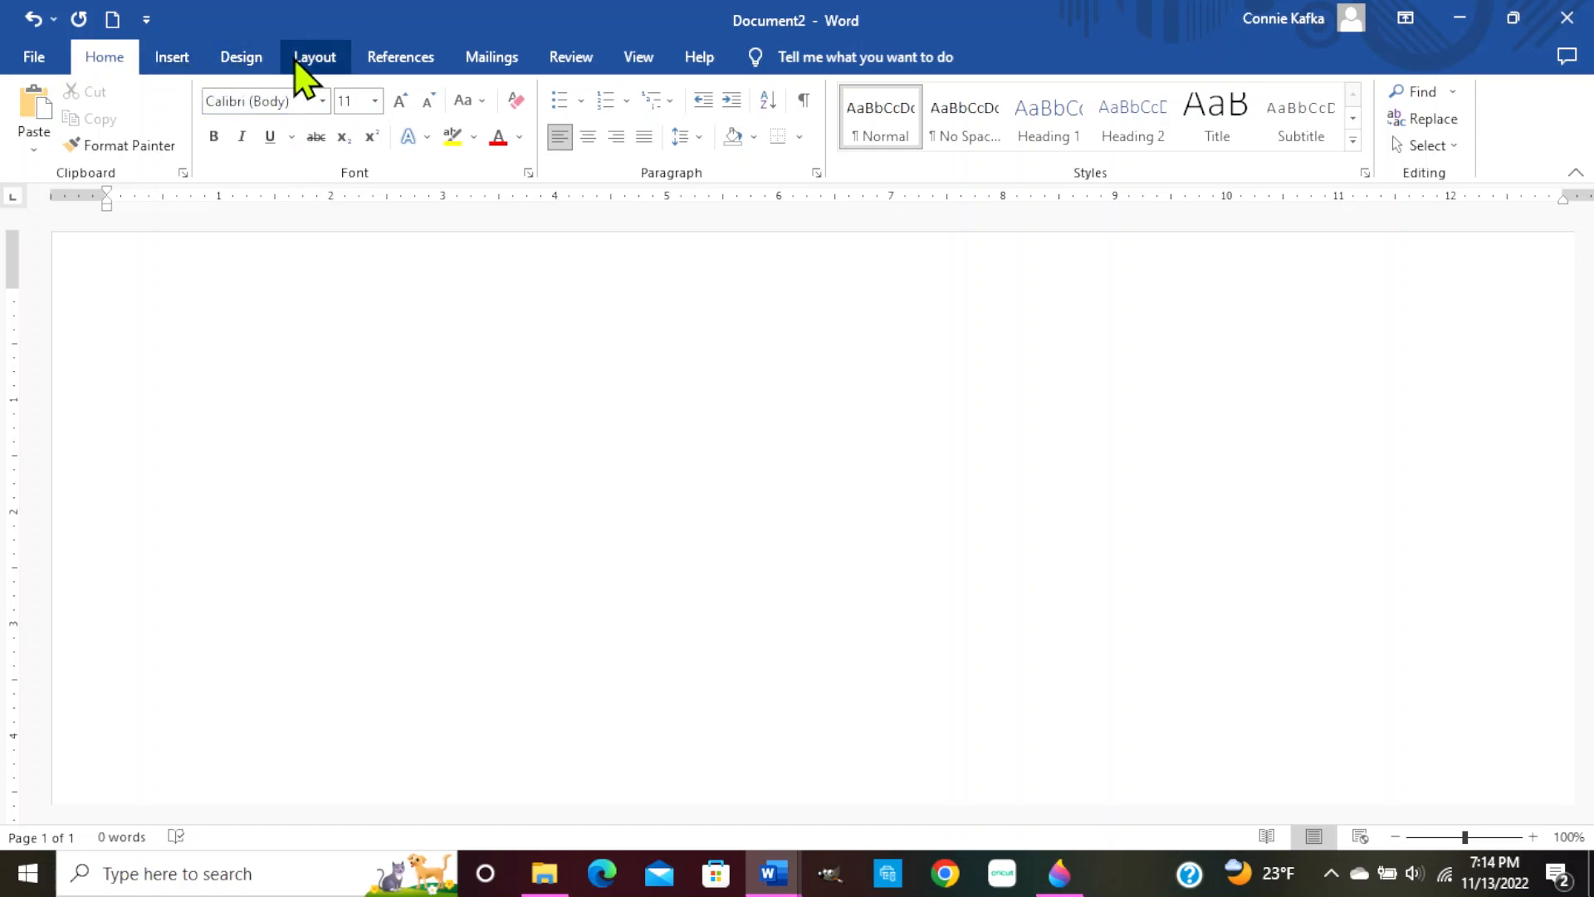
left_click(316, 58)
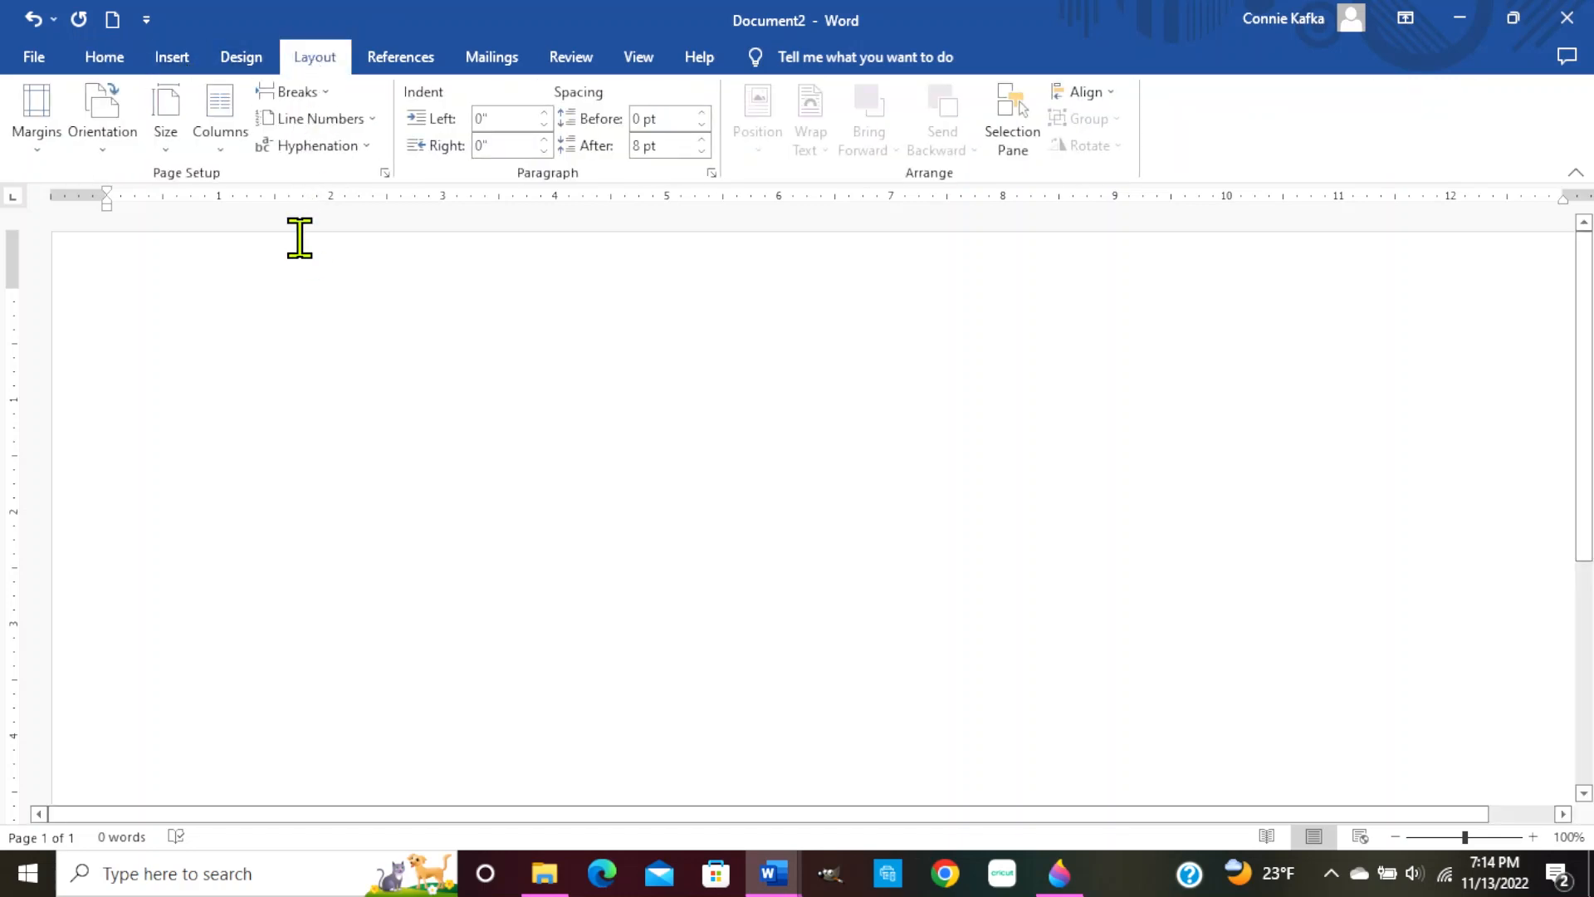
left_click(166, 125)
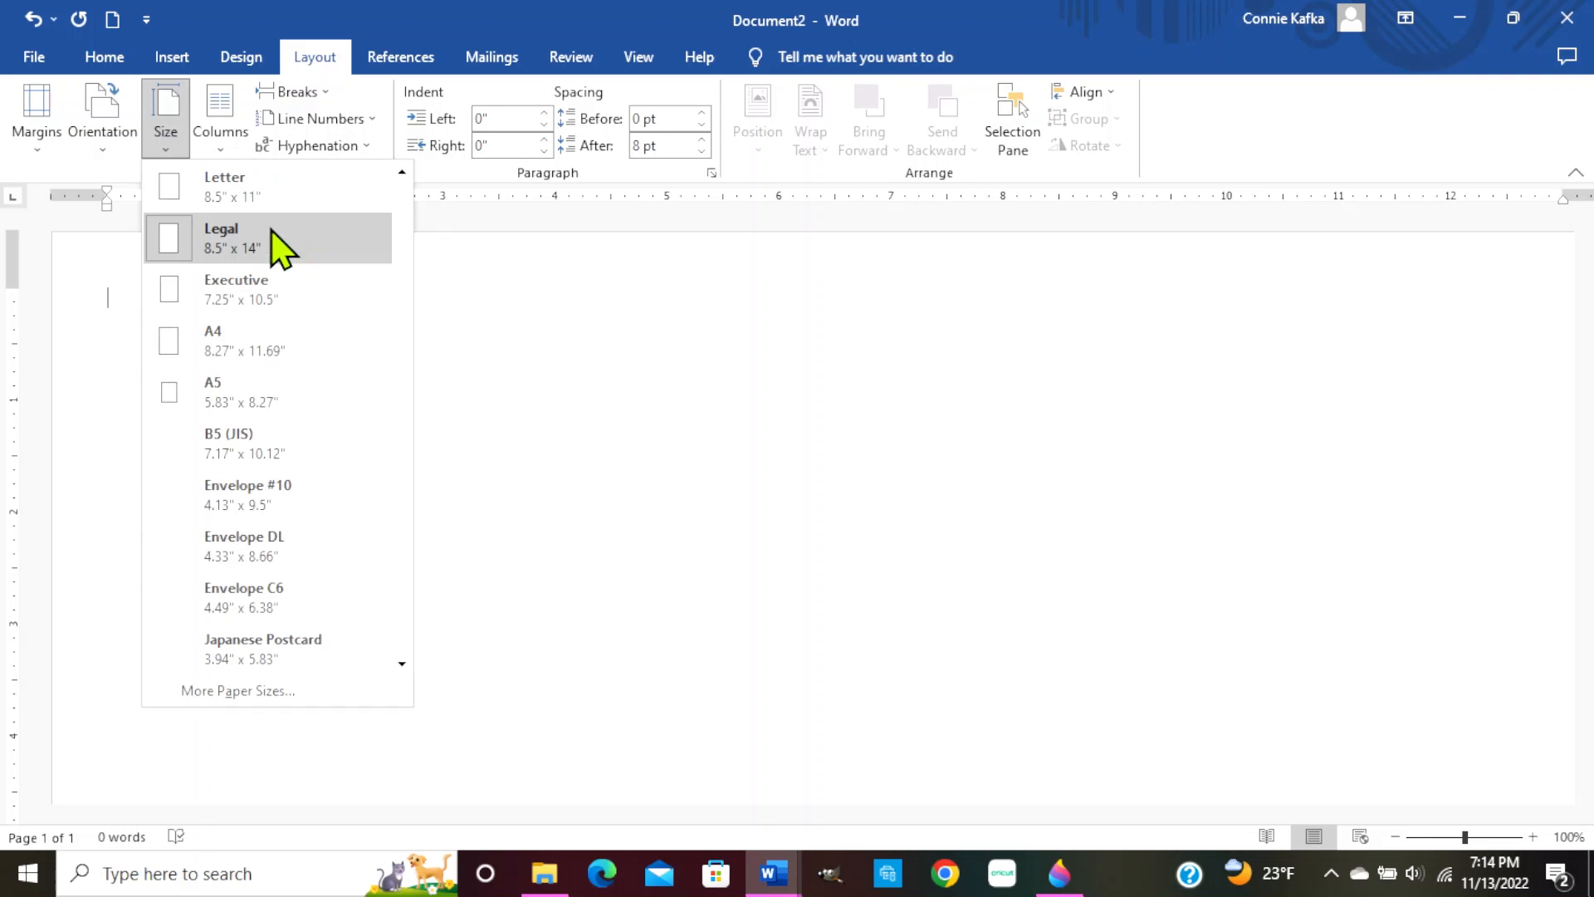
left_click(255, 204)
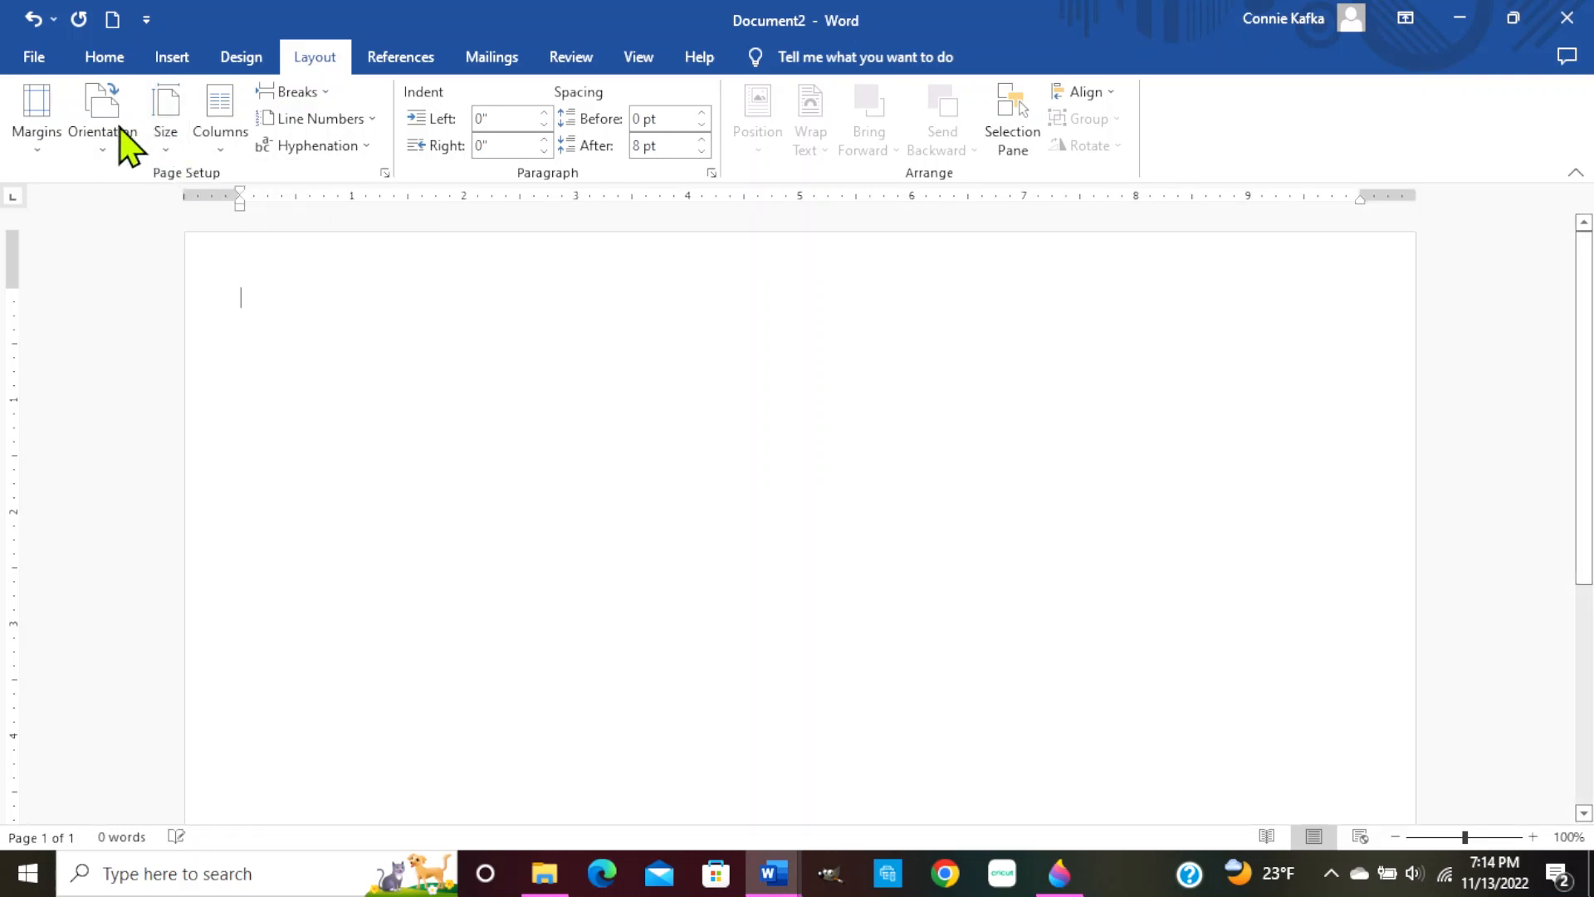
left_click(166, 137)
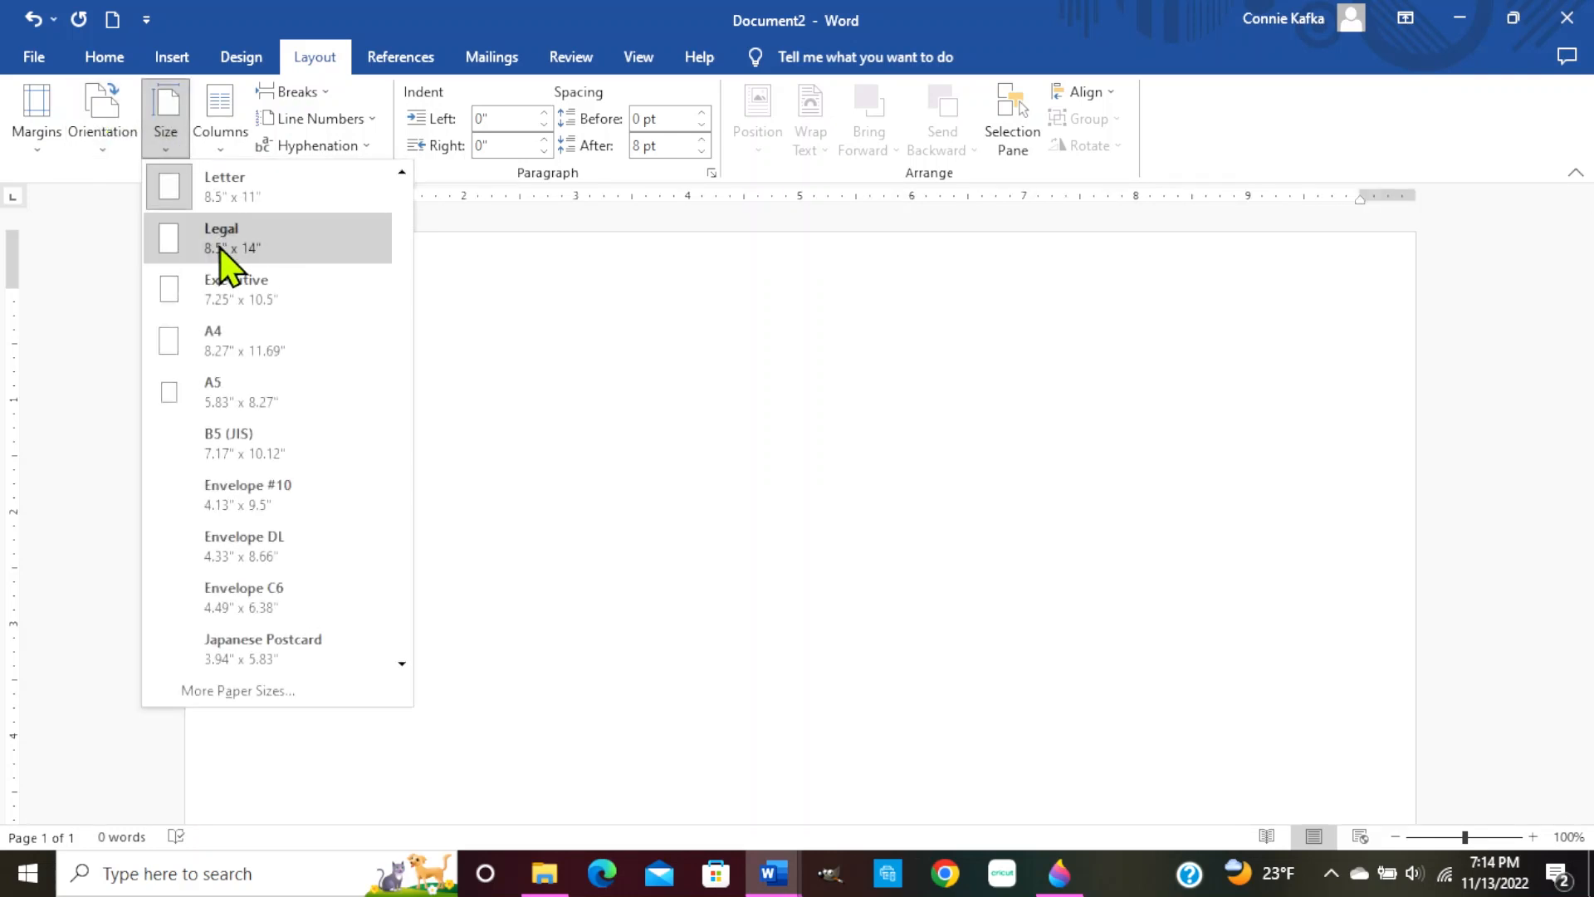
left_click(222, 241)
left_click(109, 141)
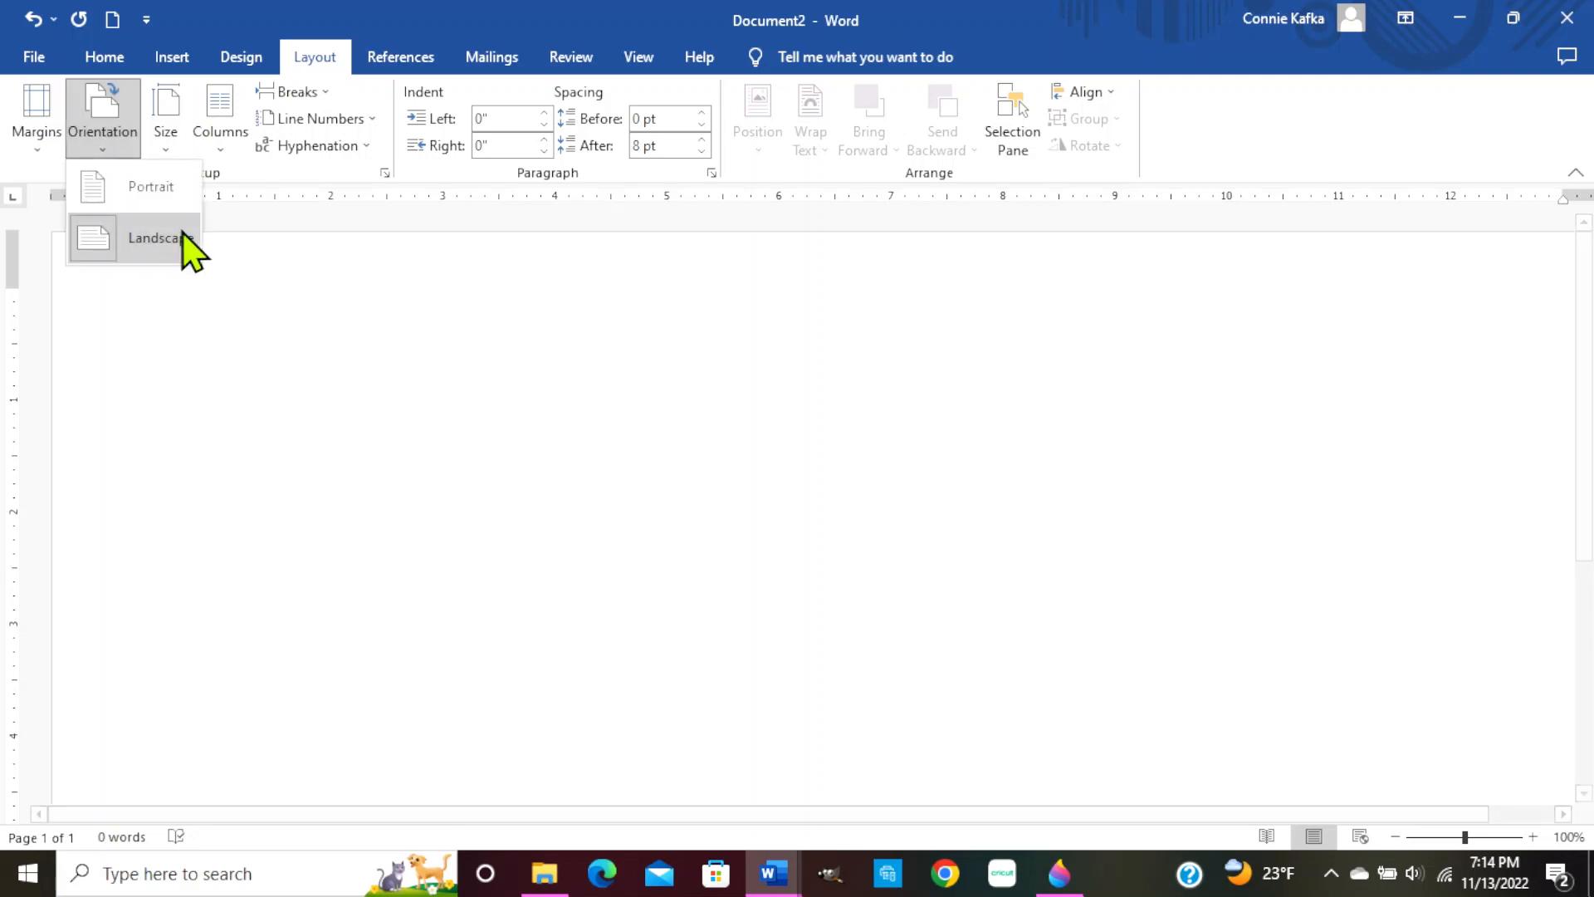
left_click(149, 199)
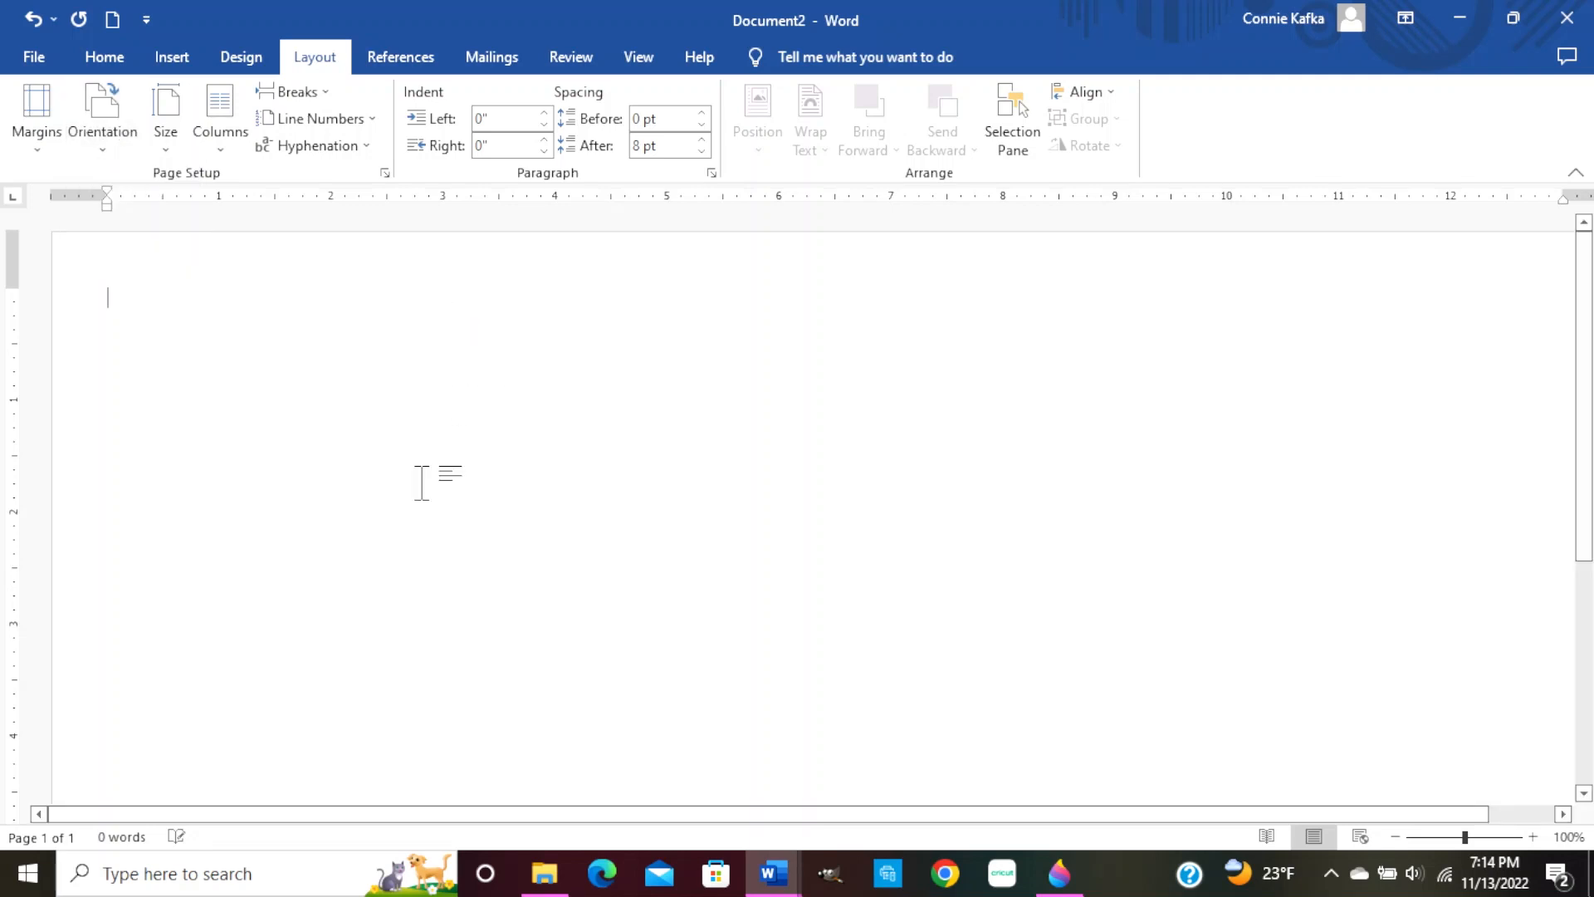
left_click(43, 114)
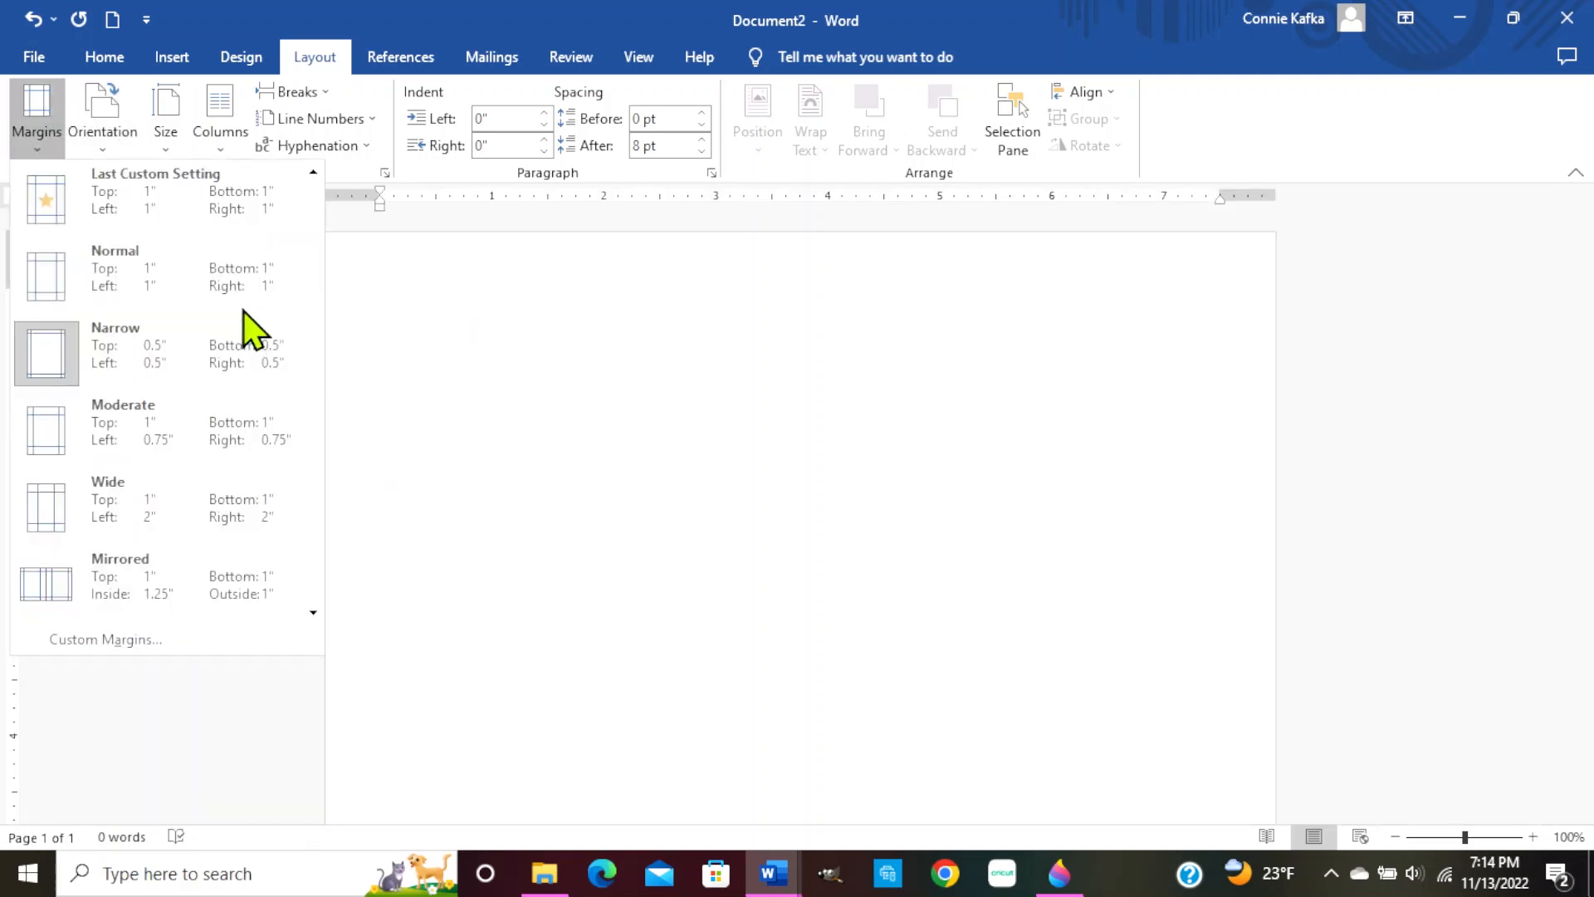
left_click(143, 365)
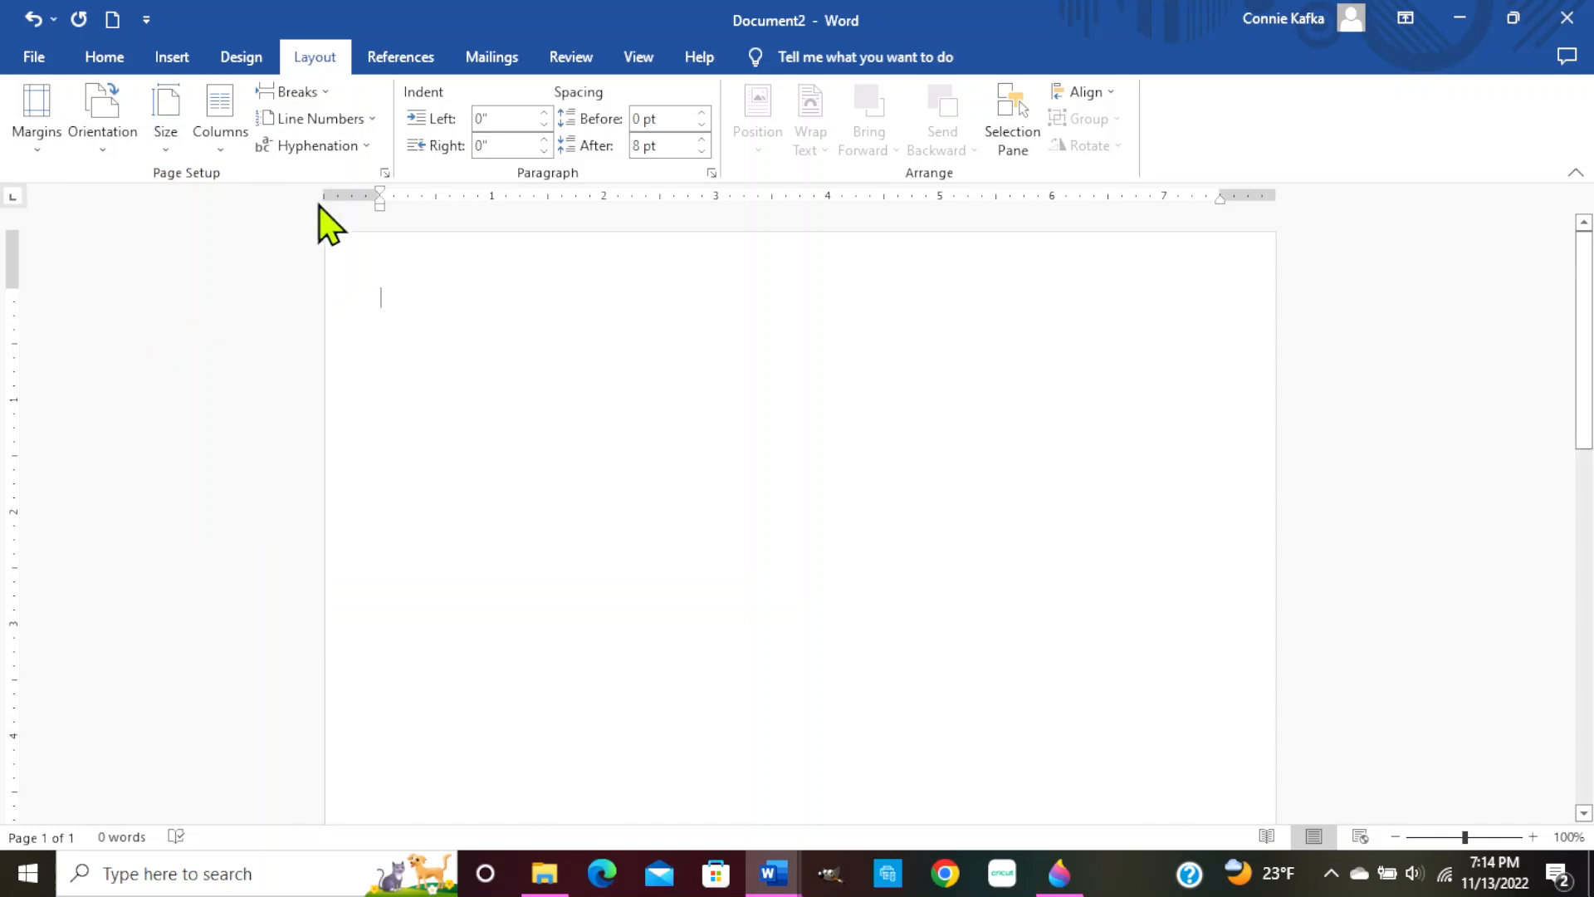
Start inserting a picture from a file on this device
left_click(170, 57)
left_click(246, 148)
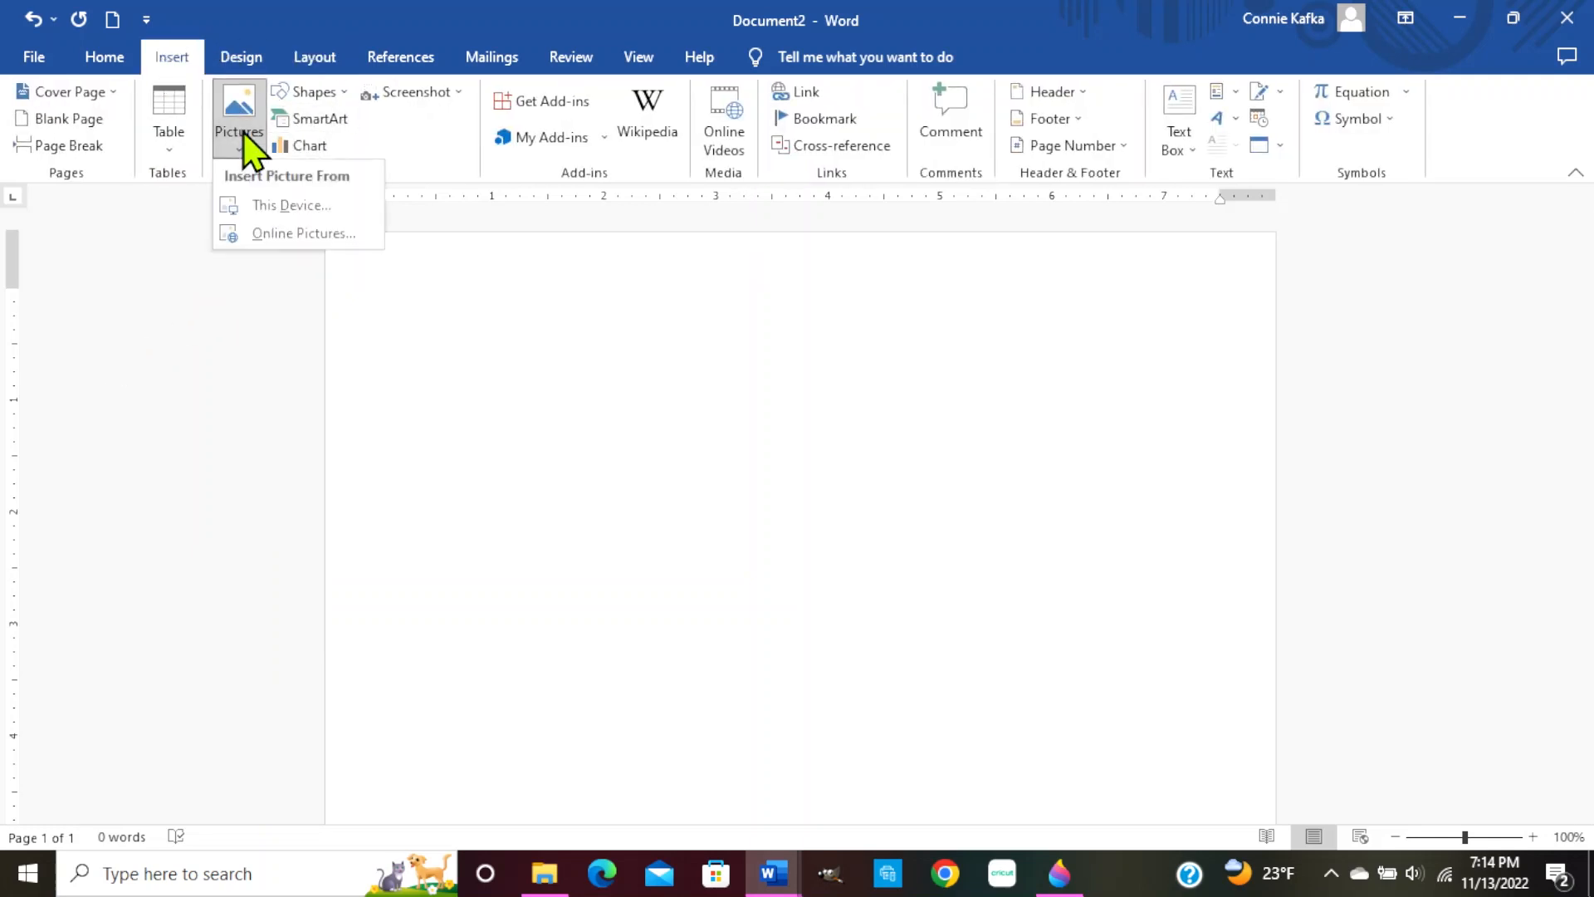
left_click(308, 206)
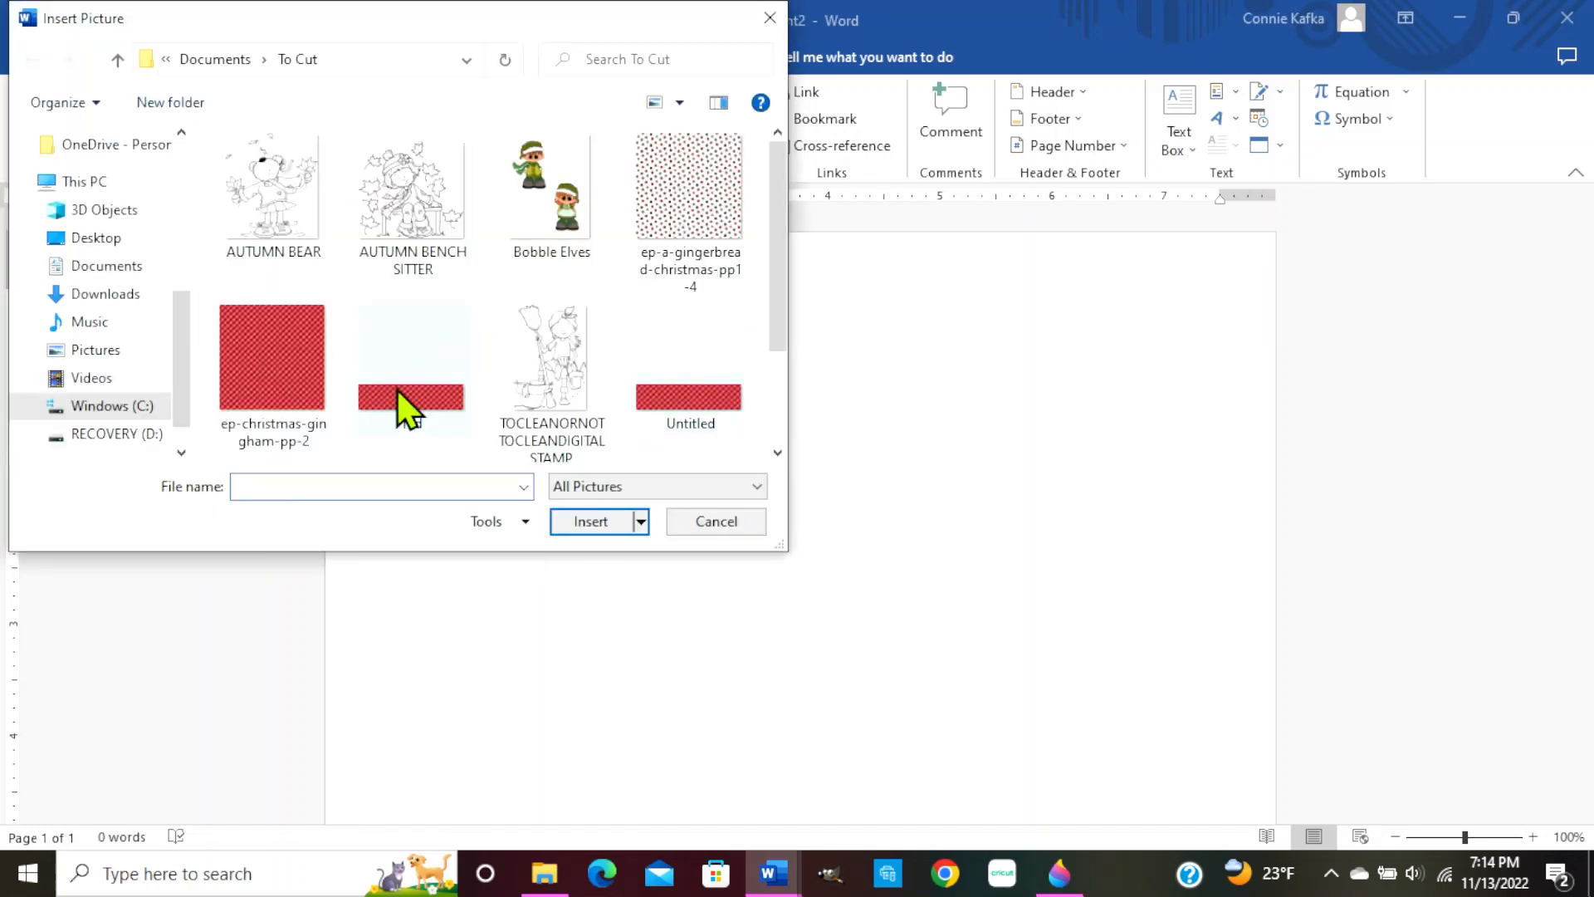
Insert the red gingham image at the top of the page, 7.5" wide by 1.88" tall
double_click(440, 400)
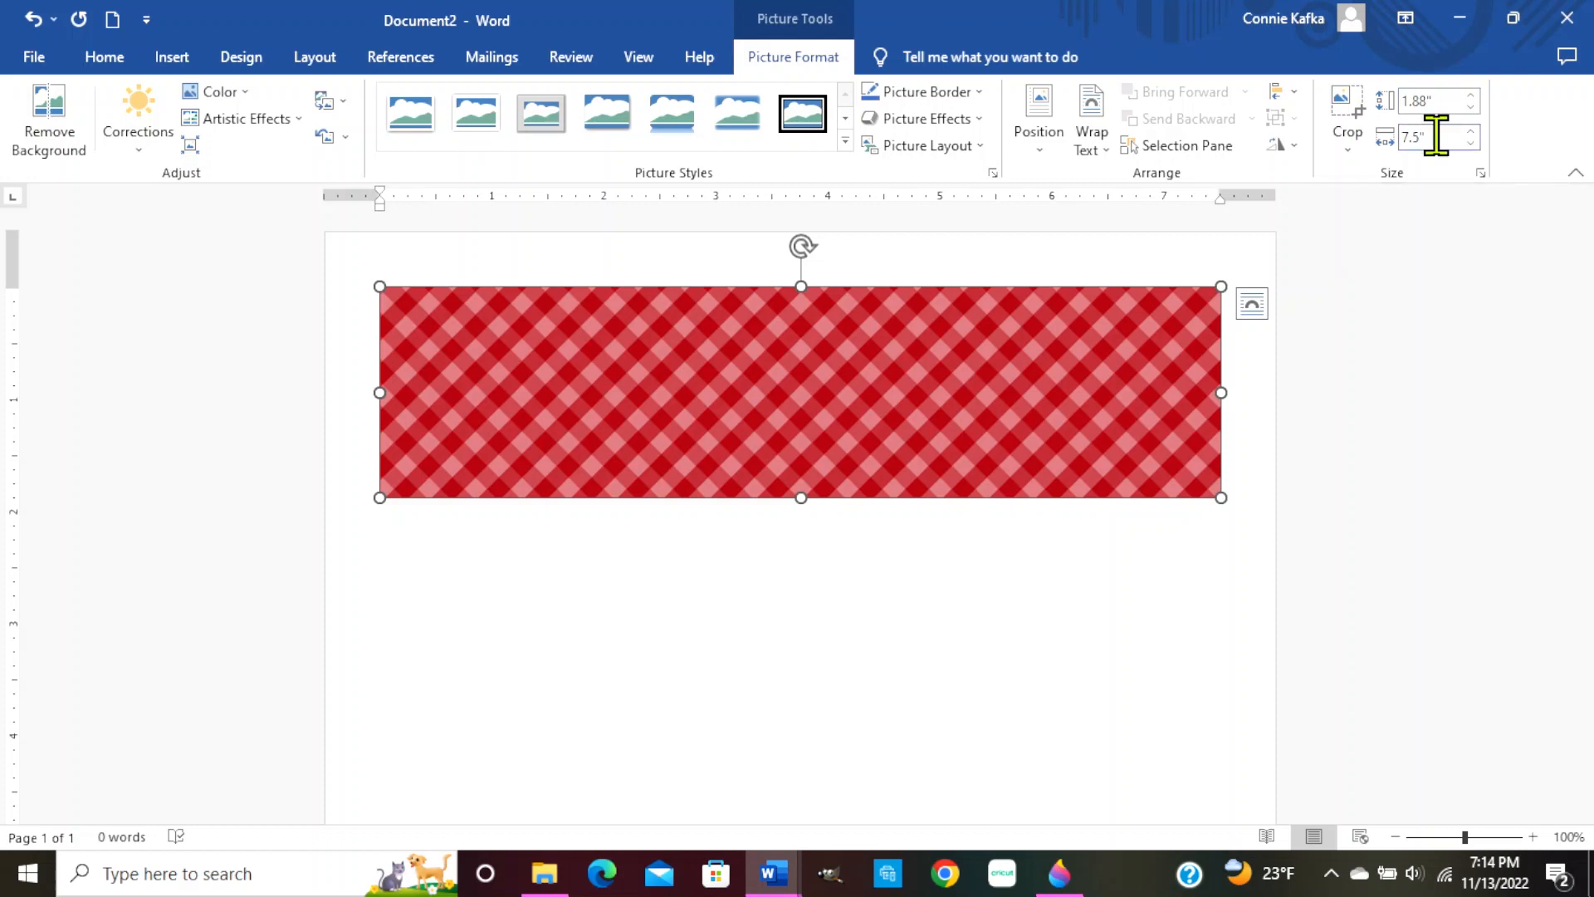
left_click(678, 659)
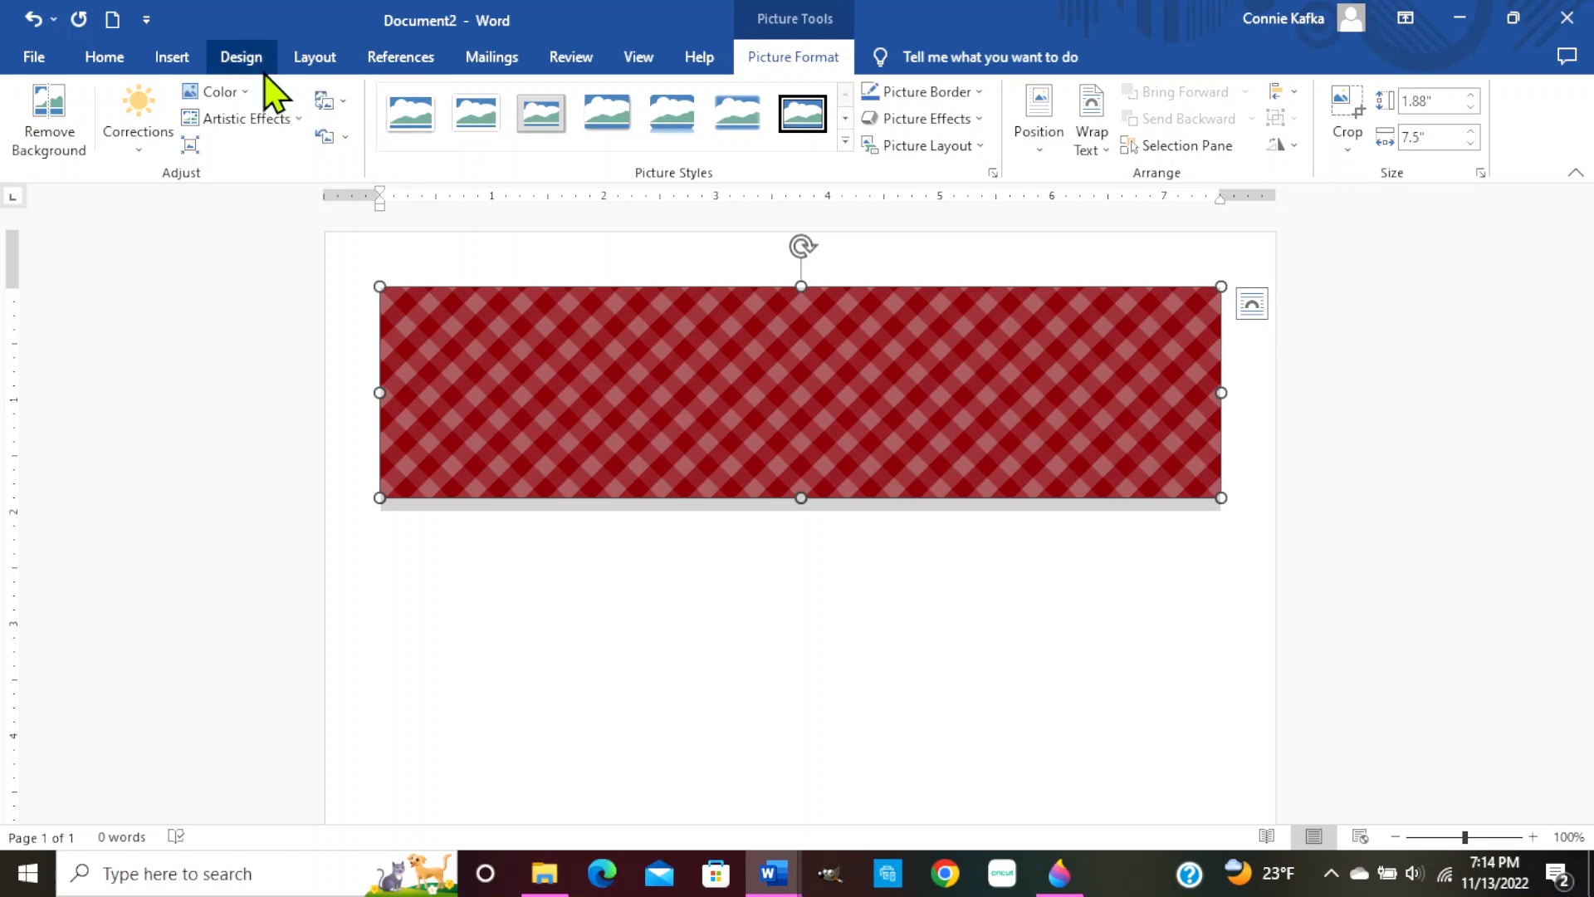
left_click(314, 58)
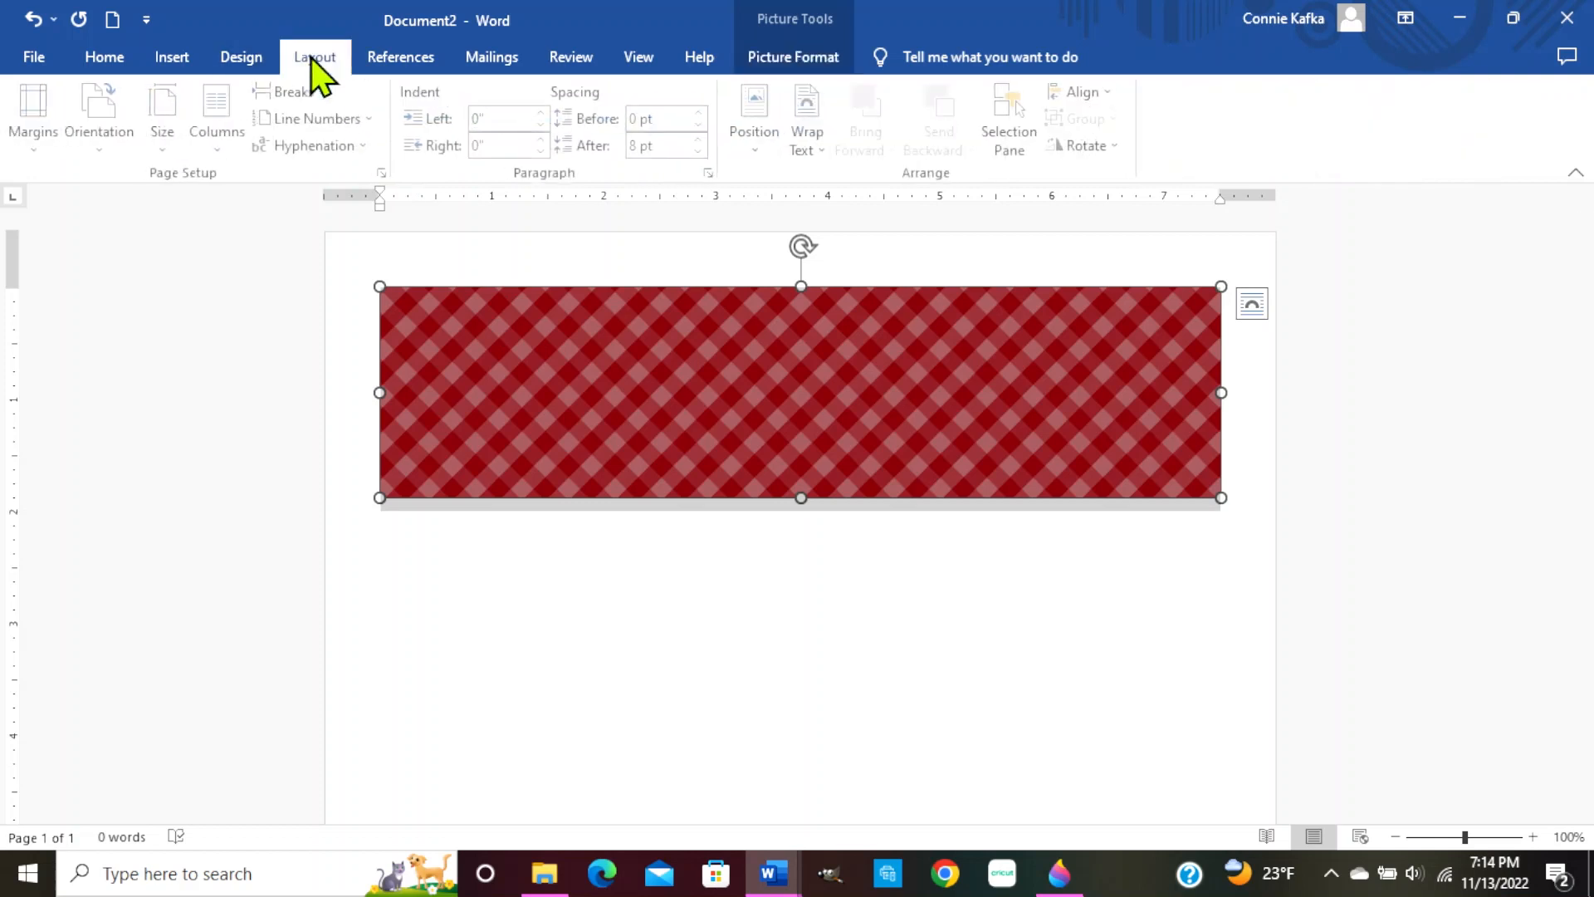
Turn the page landscape and open the picture's Size and Position settings showing 1.88" × 7.5"
left_click(166, 124)
left_click(112, 140)
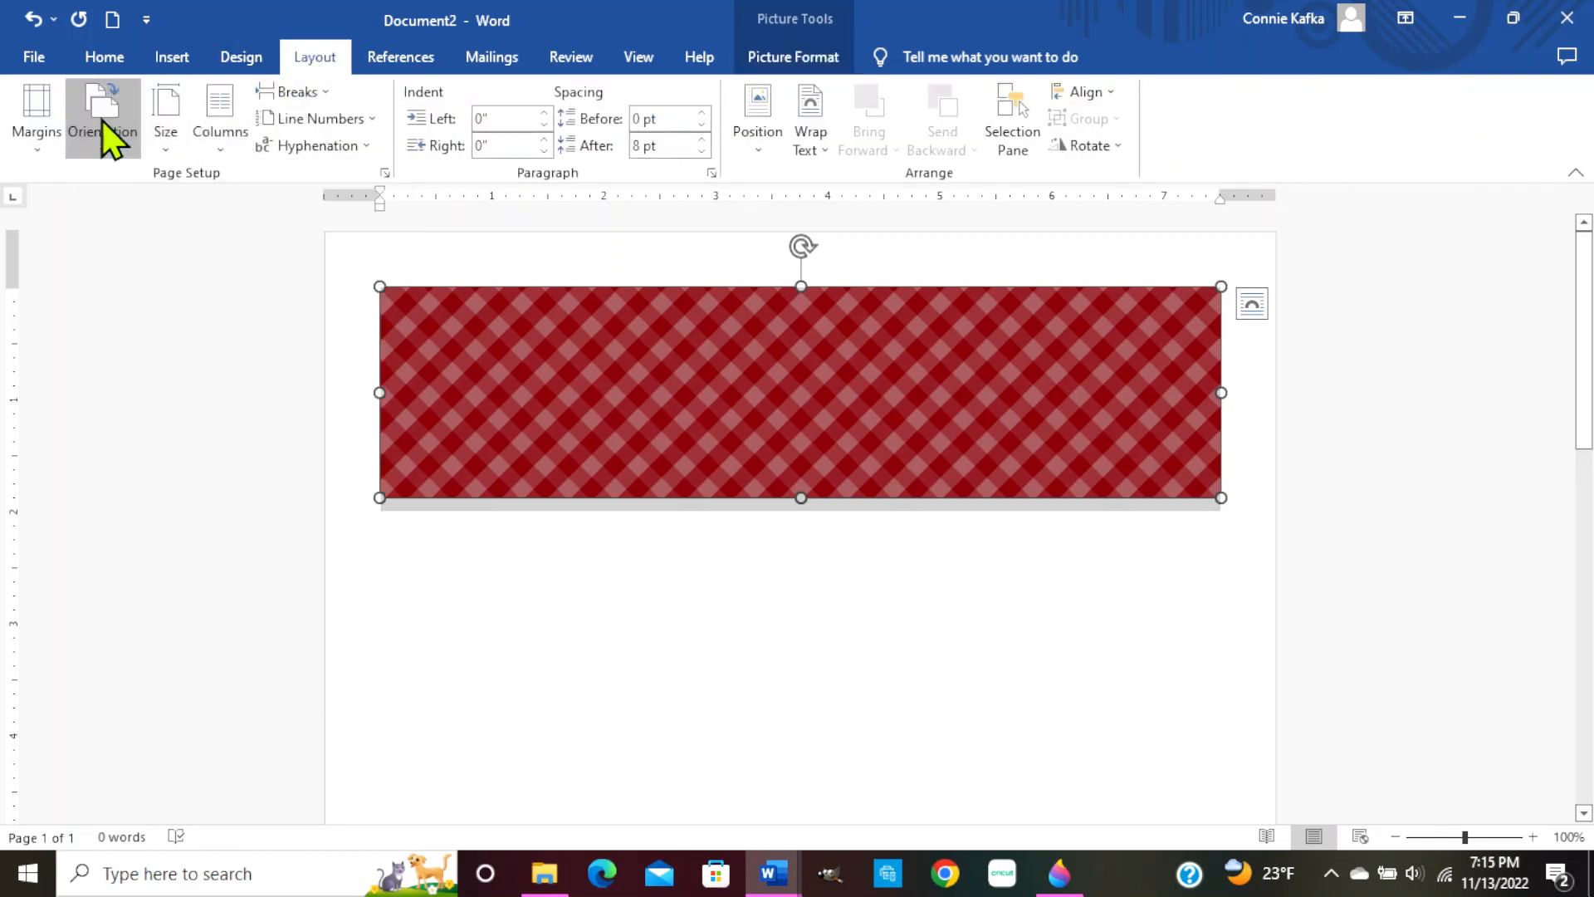
left_click(140, 239)
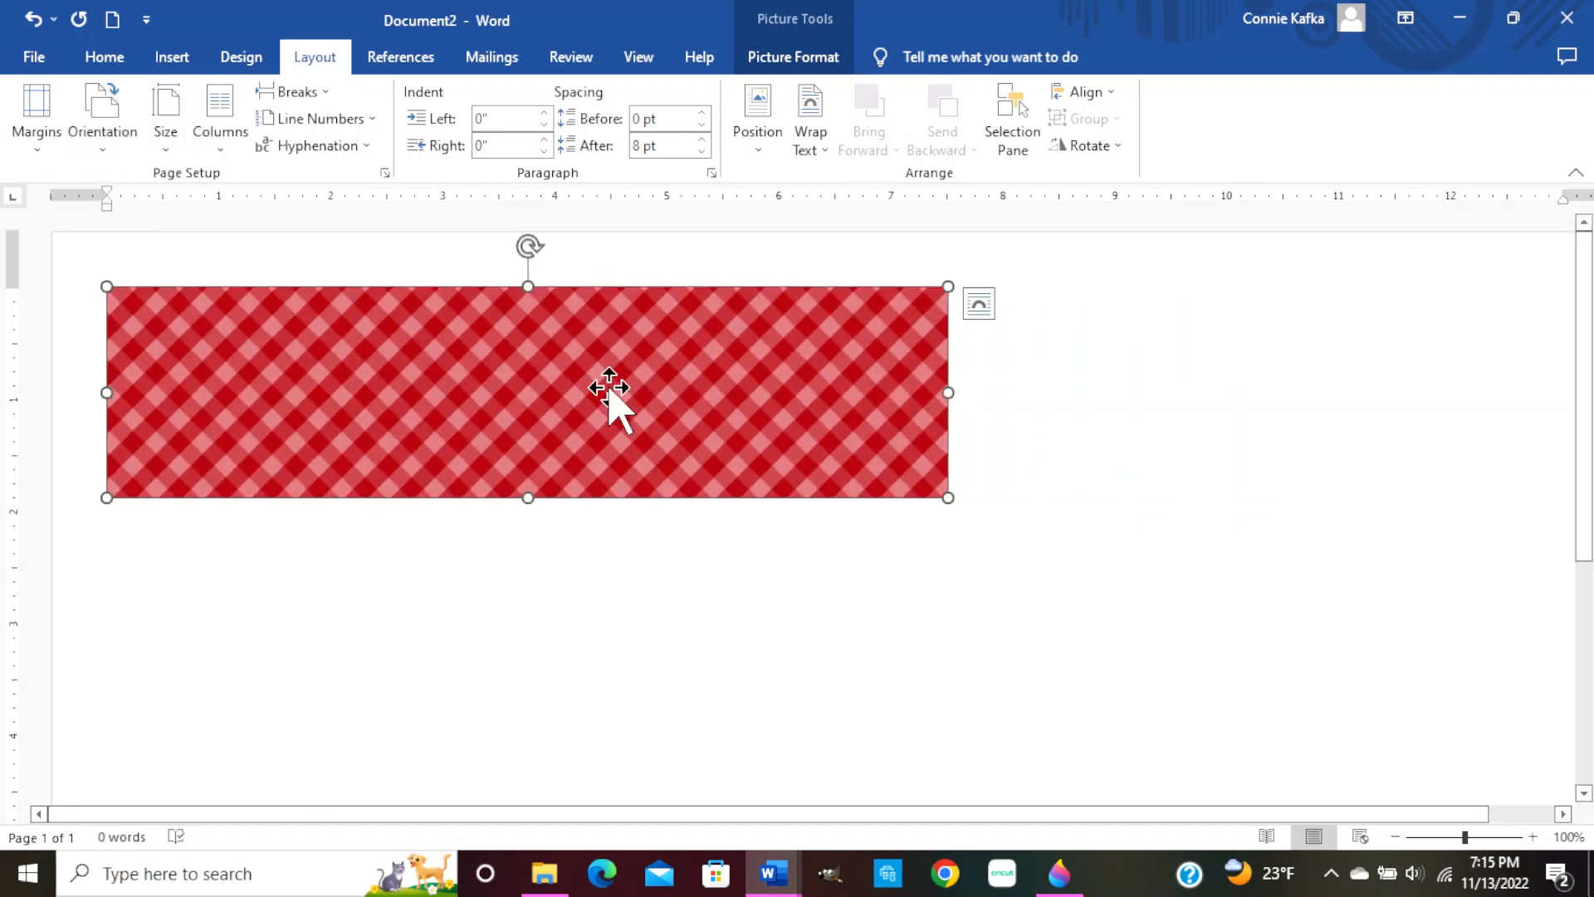
right_click(553, 378)
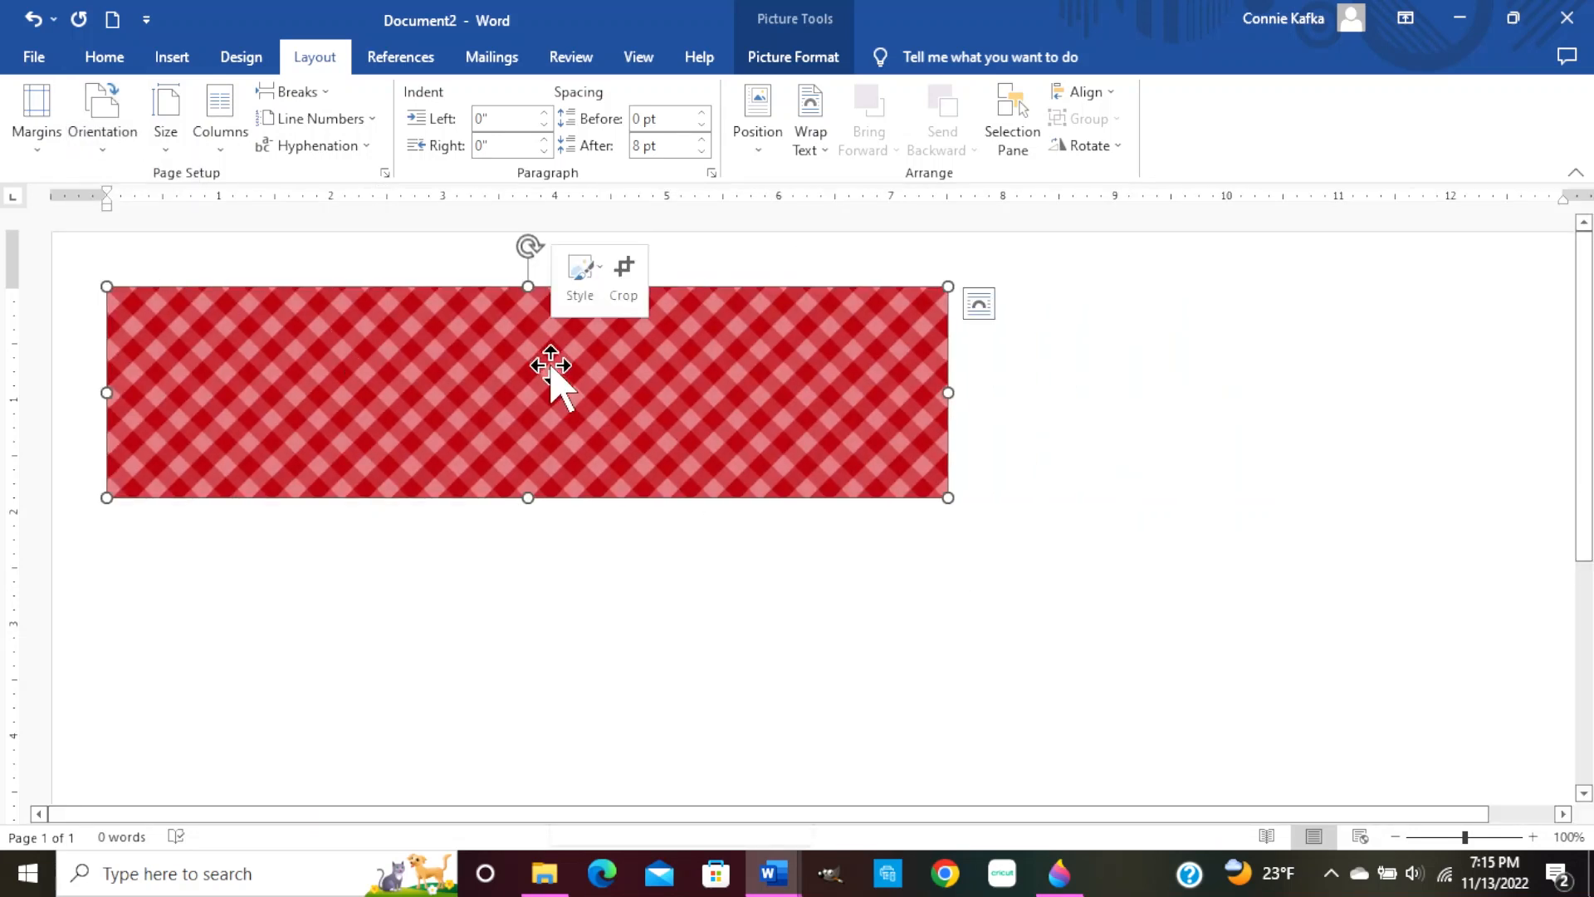
left_click(661, 800)
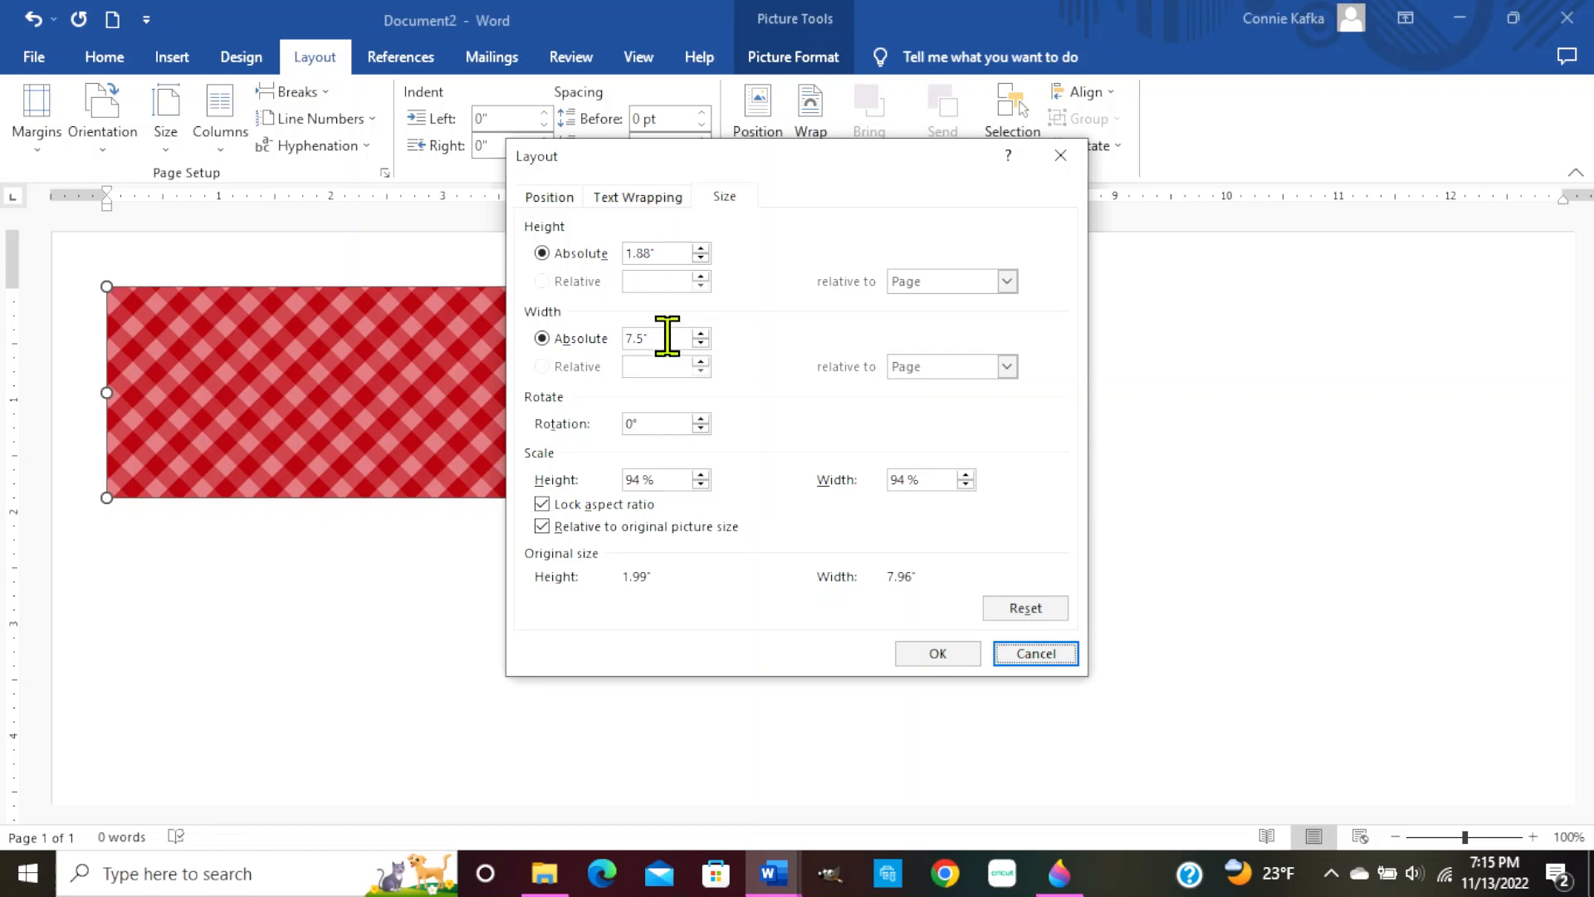
Enlarge the gingham picture to 13" wide by 3.25" tall, verify it, then delete it
left_click_drag(668, 336, 604, 340)
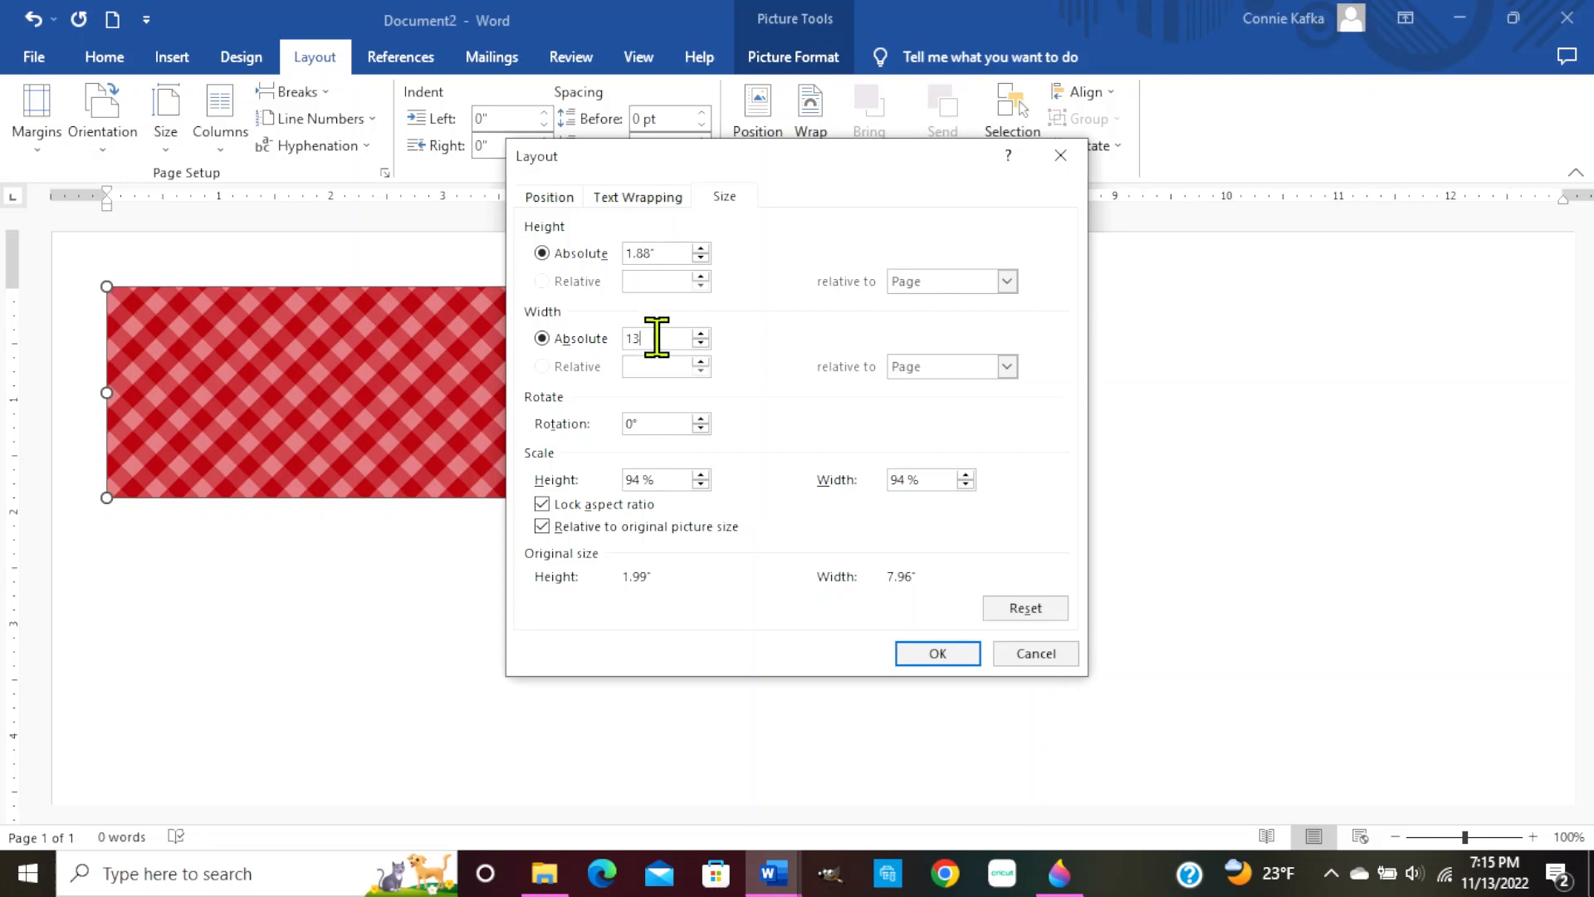
left_click(935, 656)
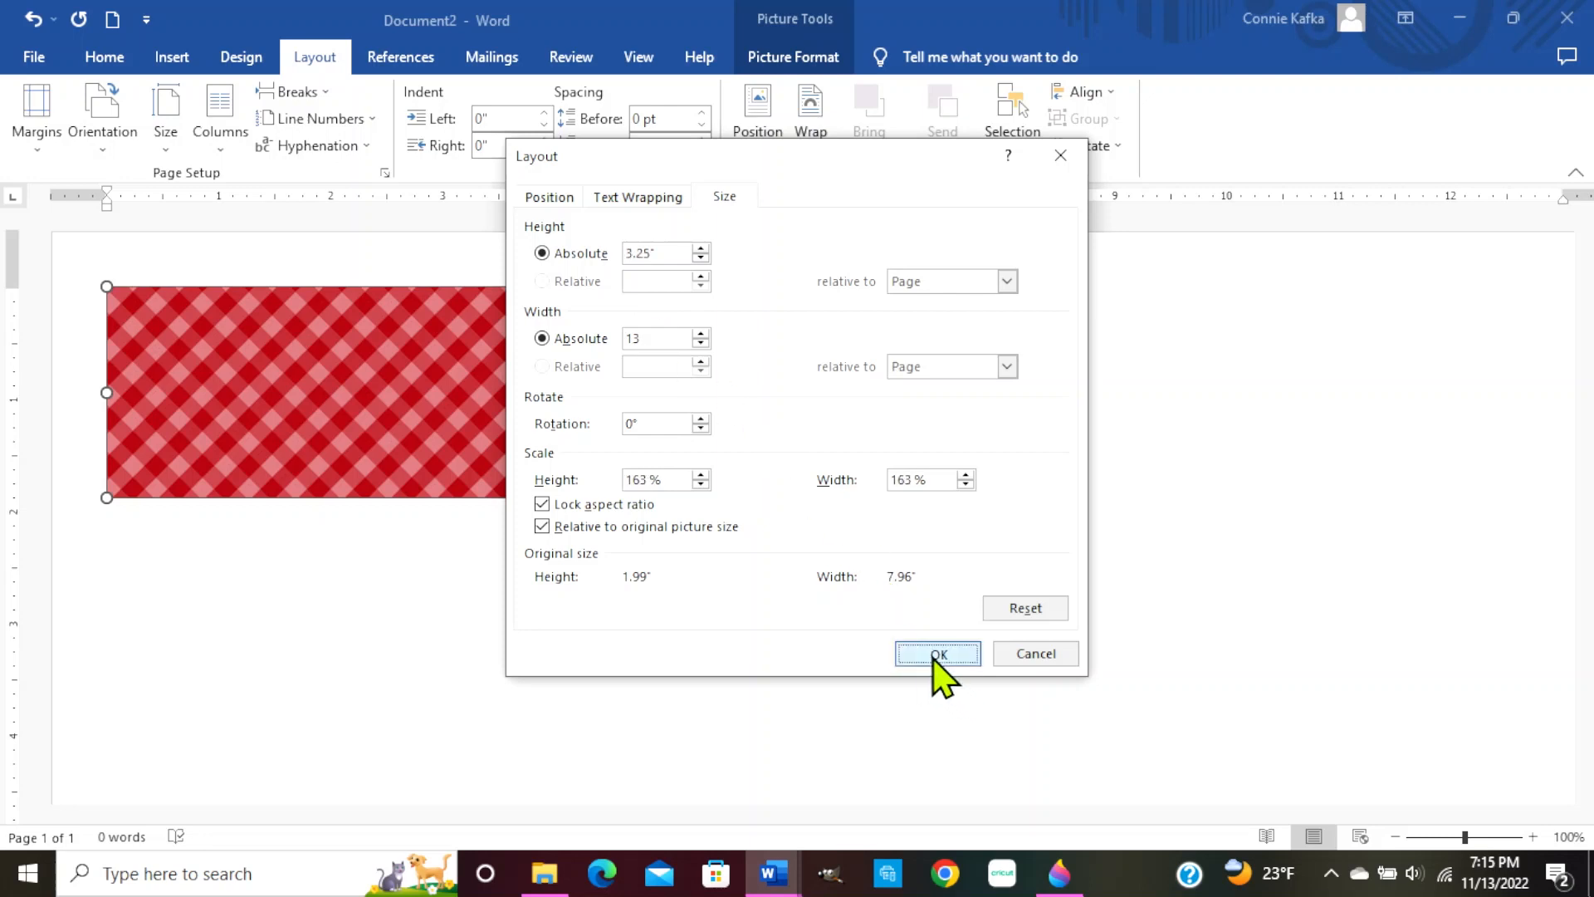
right_click(691, 458)
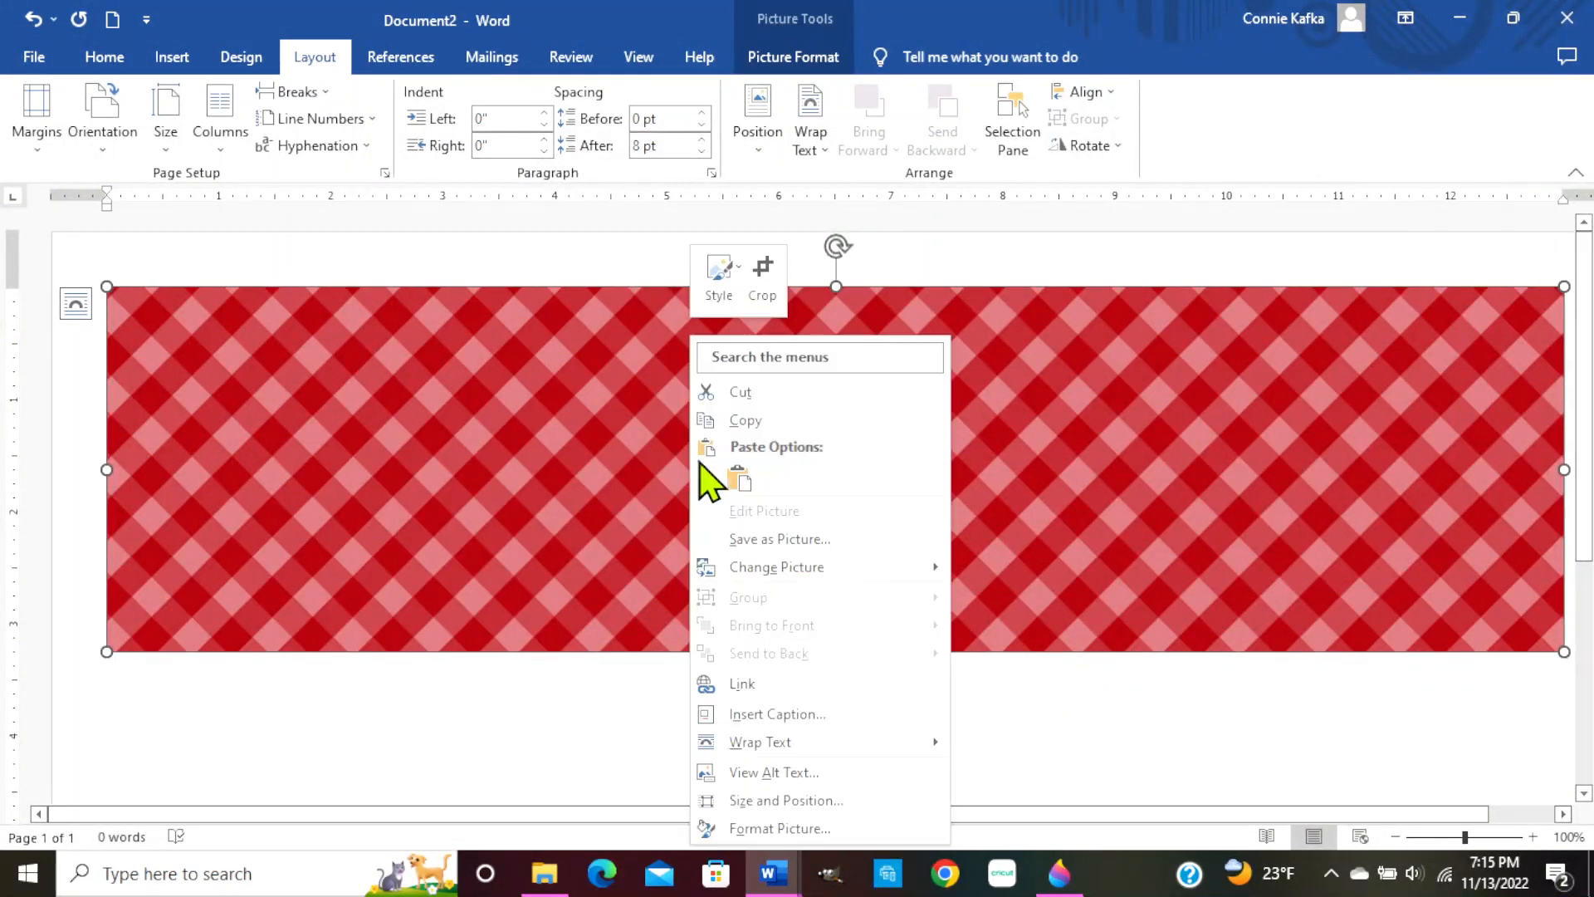
left_click(797, 802)
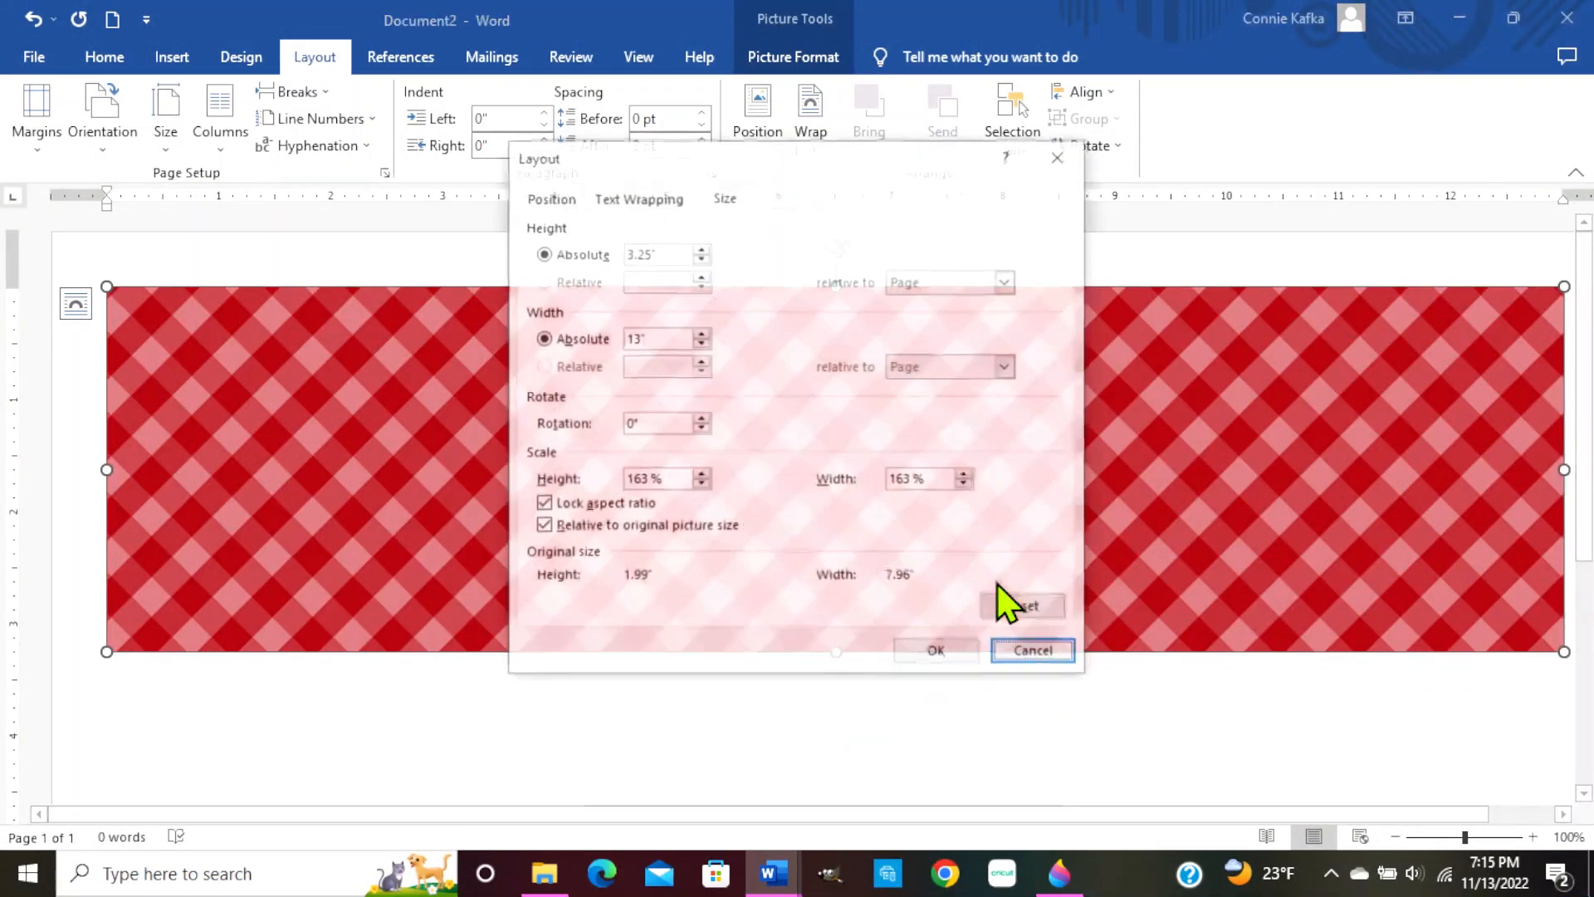
left_click(938, 653)
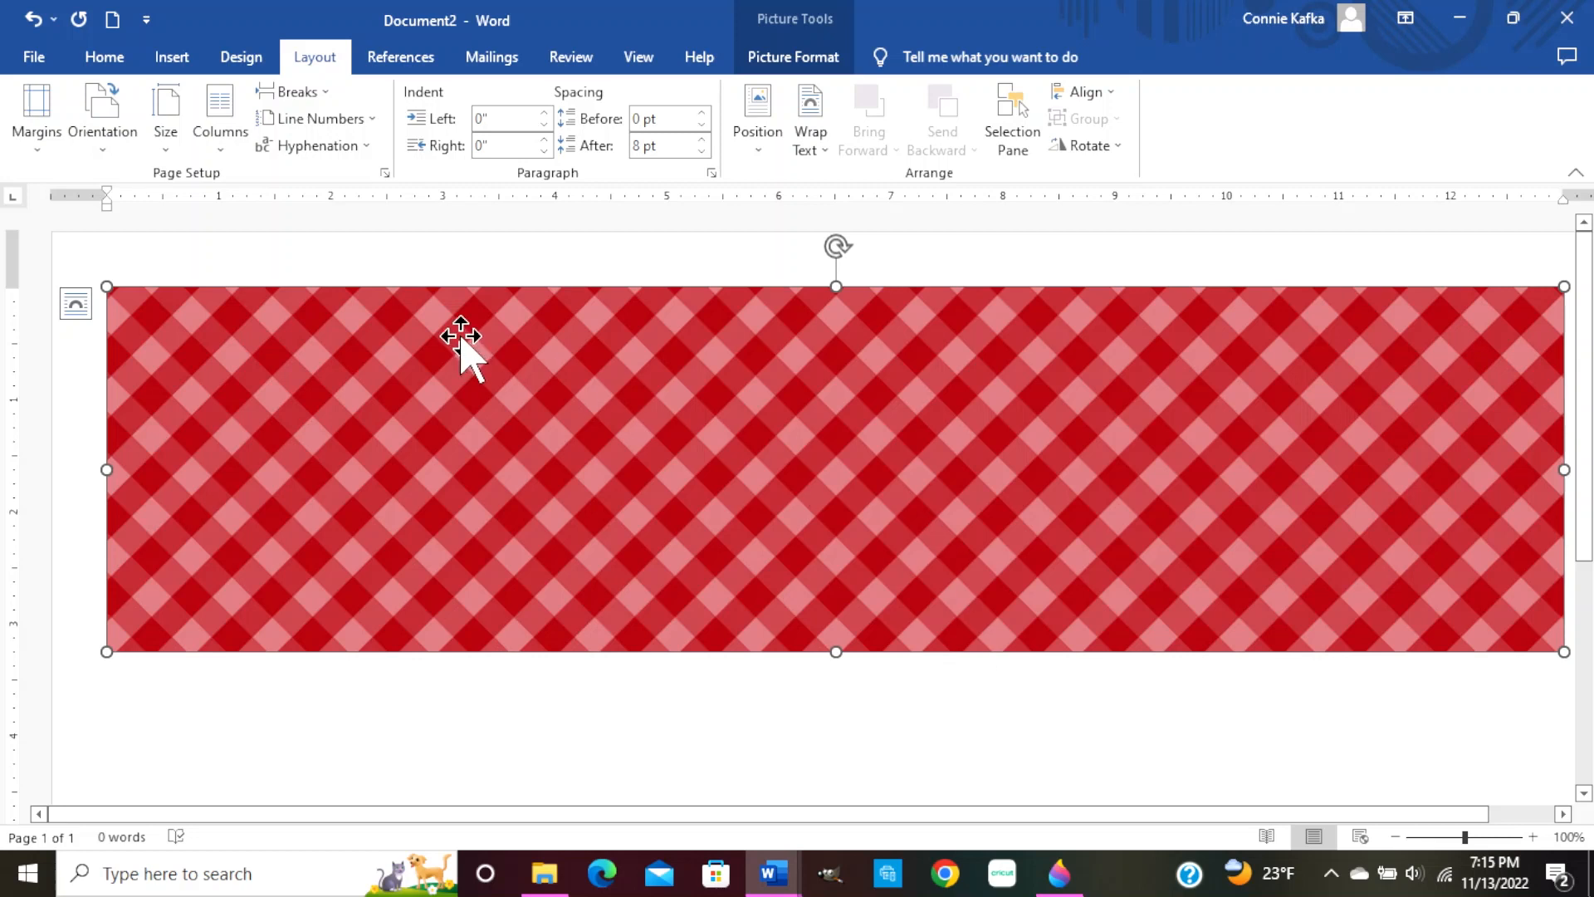
key("Delete")
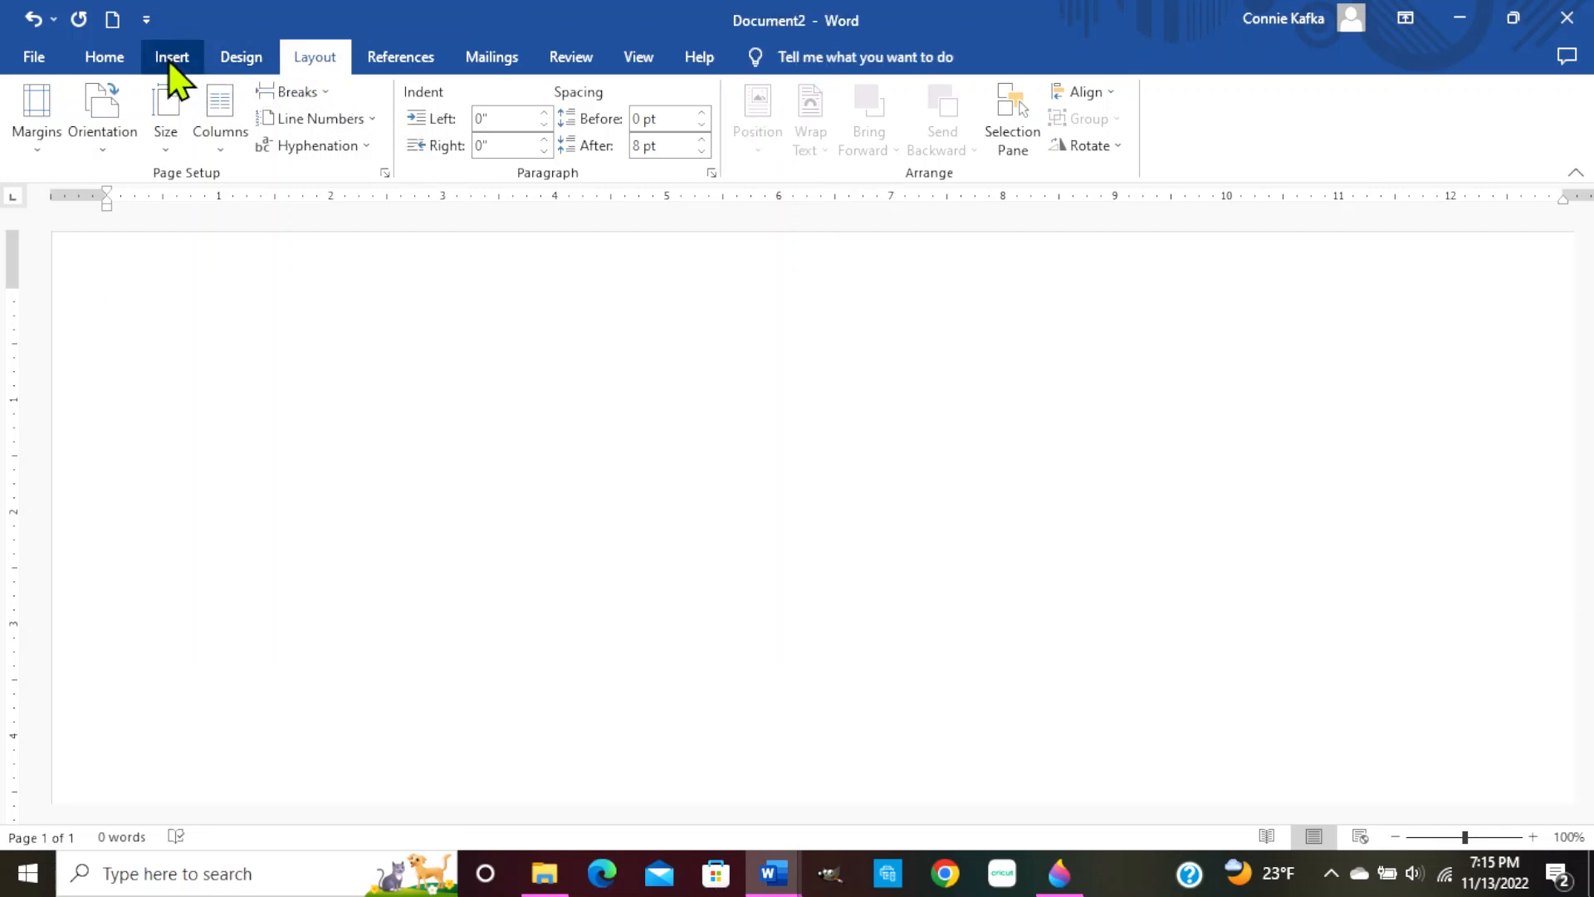
Switch the blank page from landscape to Letter size in portrait orientation
left_click(174, 137)
left_click(235, 185)
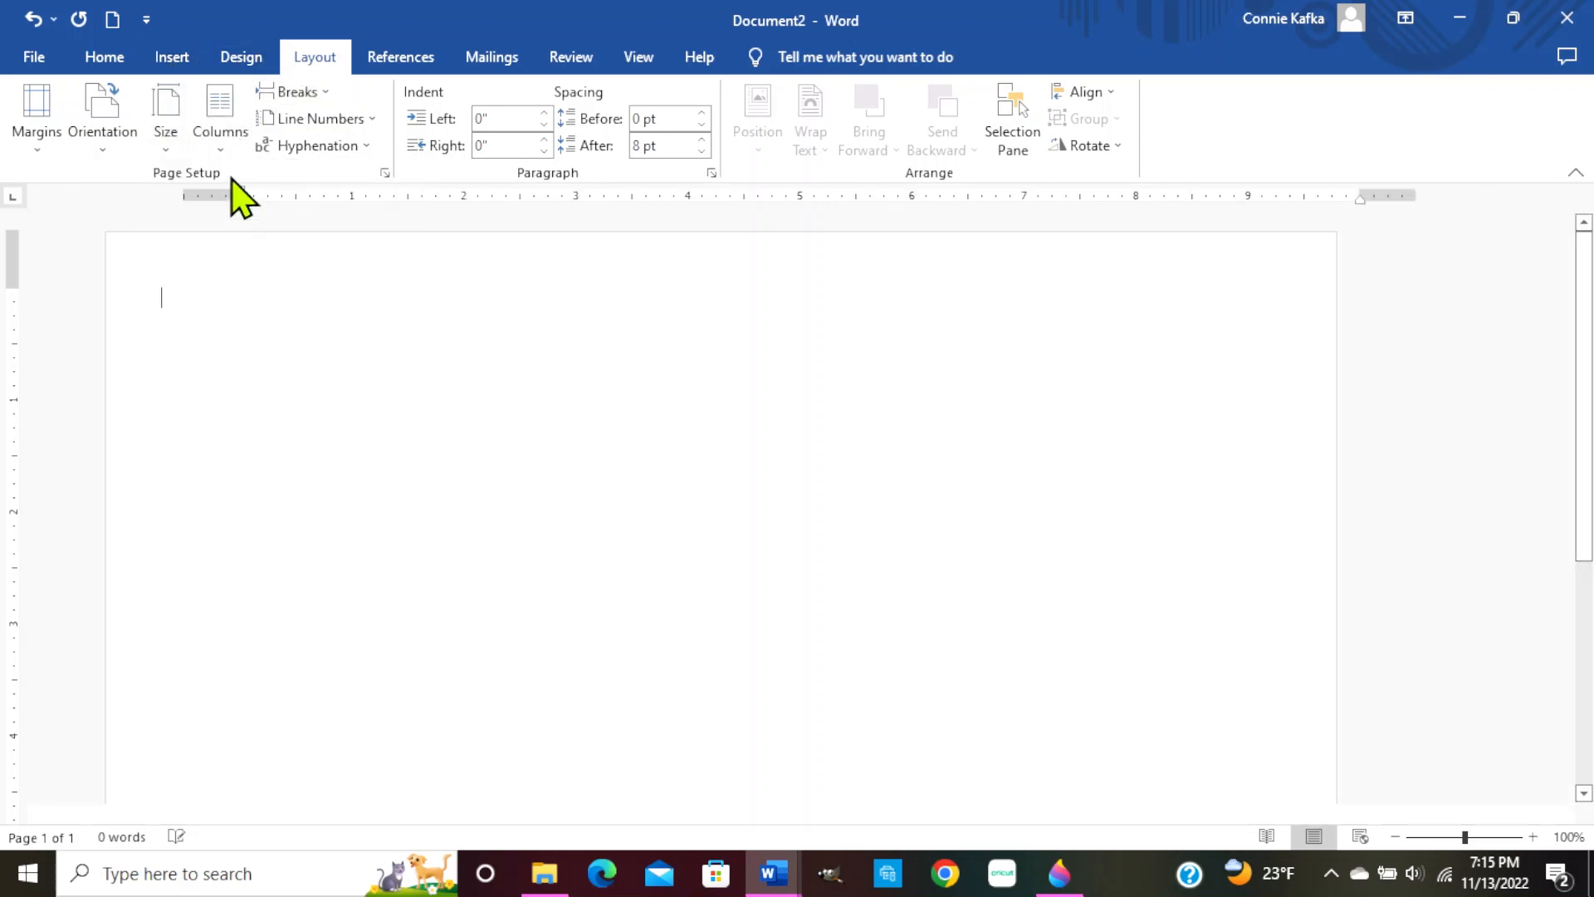
left_click(110, 131)
left_click(181, 189)
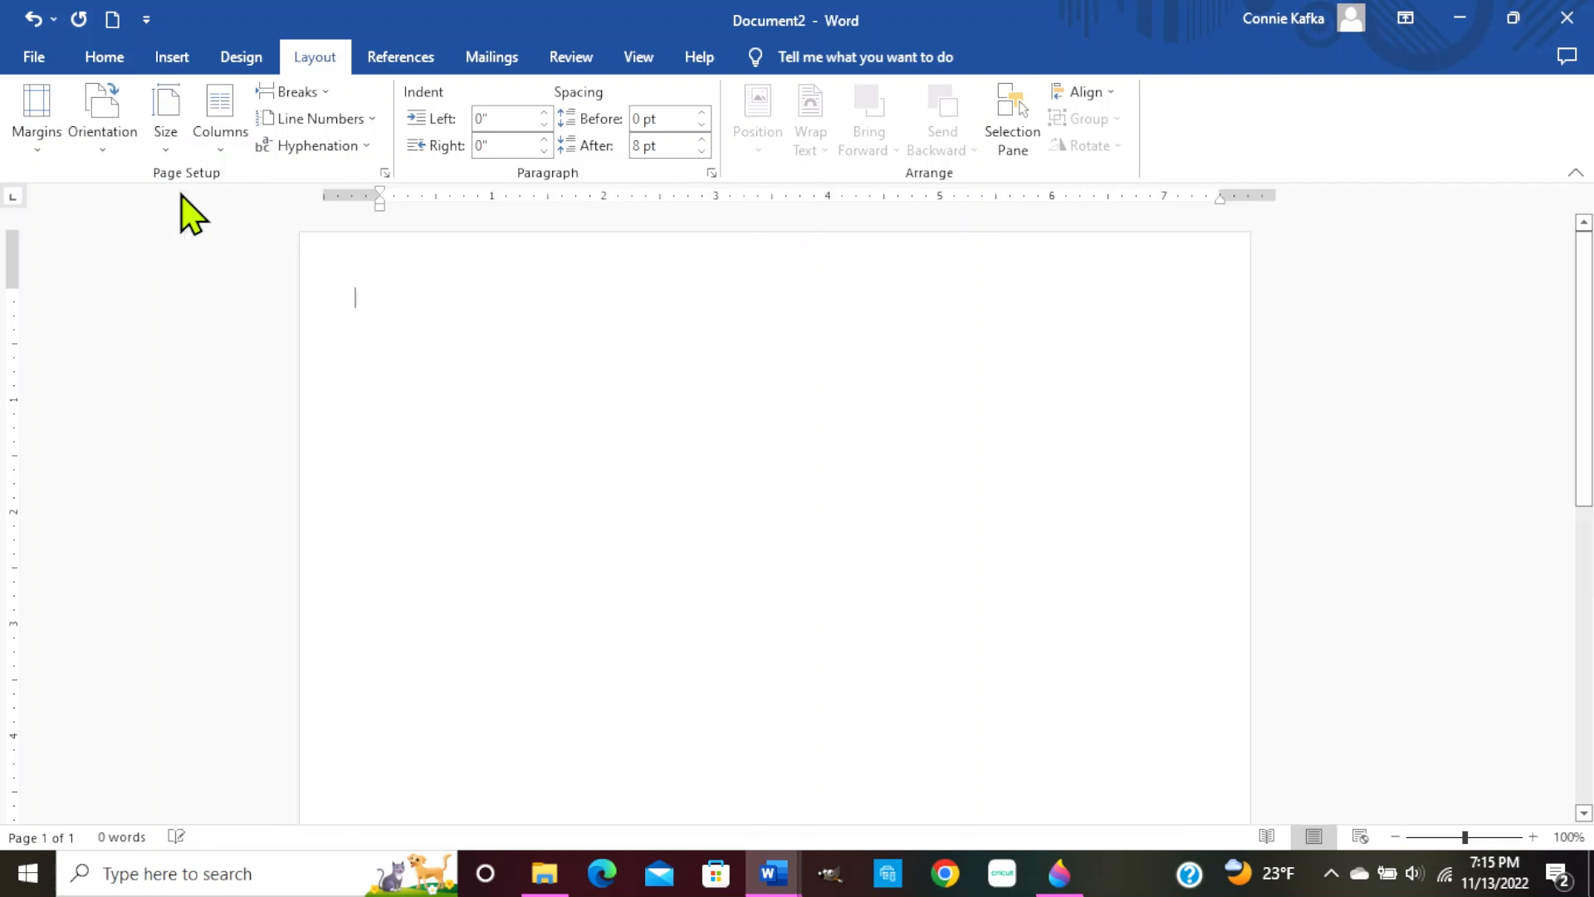
Insert the ep-christmas-gingham-pp-2 picture from the To Cut folder on this device
left_click(178, 65)
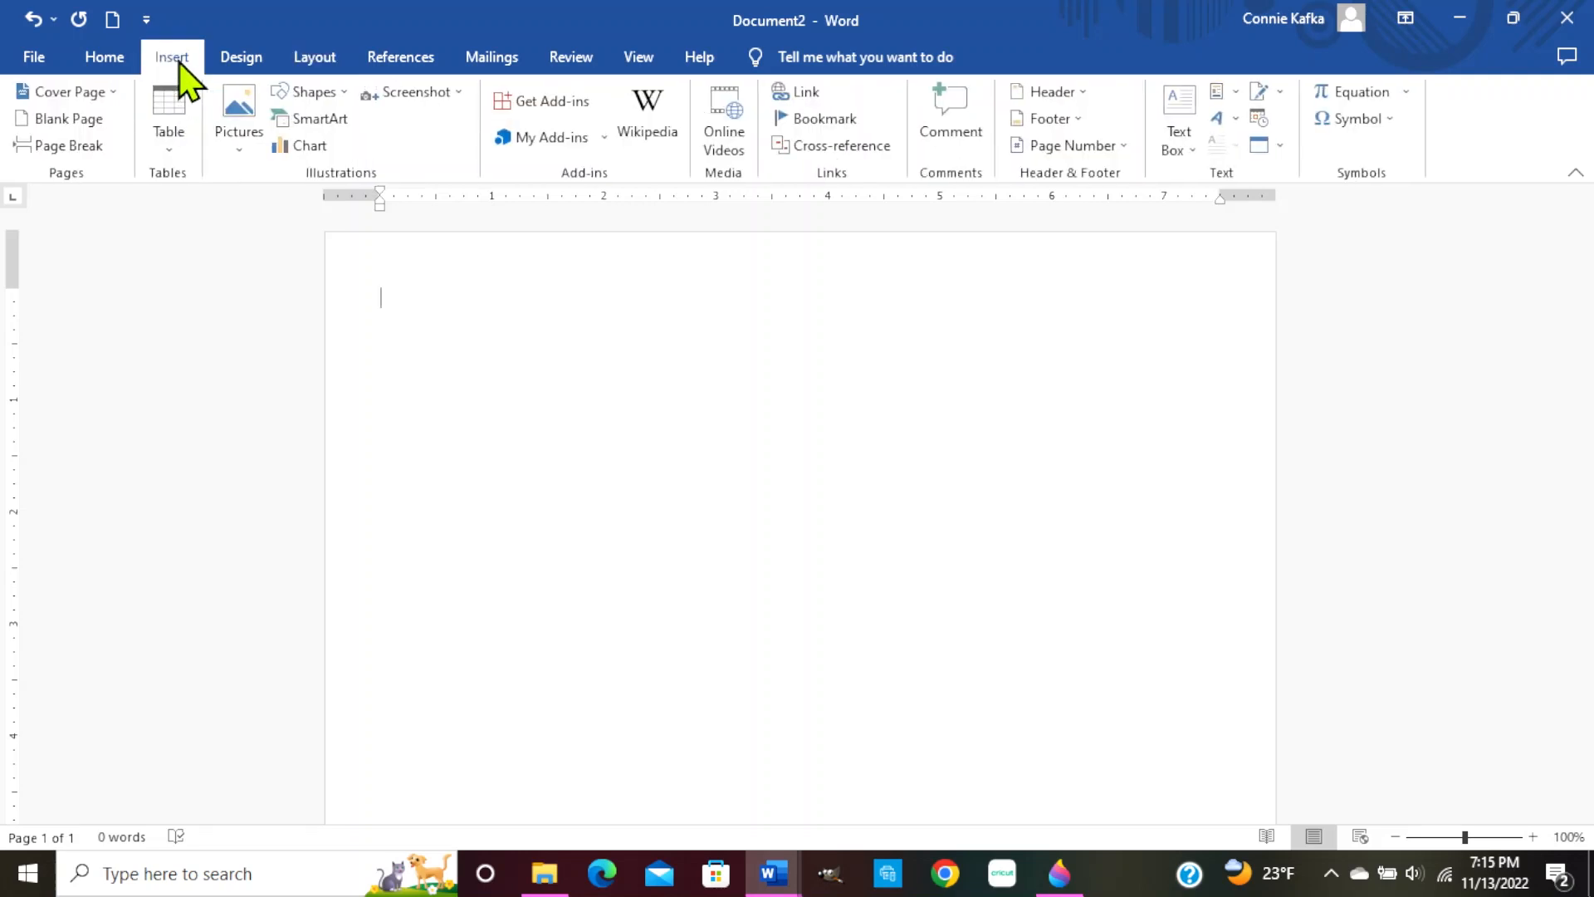
left_click(245, 118)
left_click(281, 204)
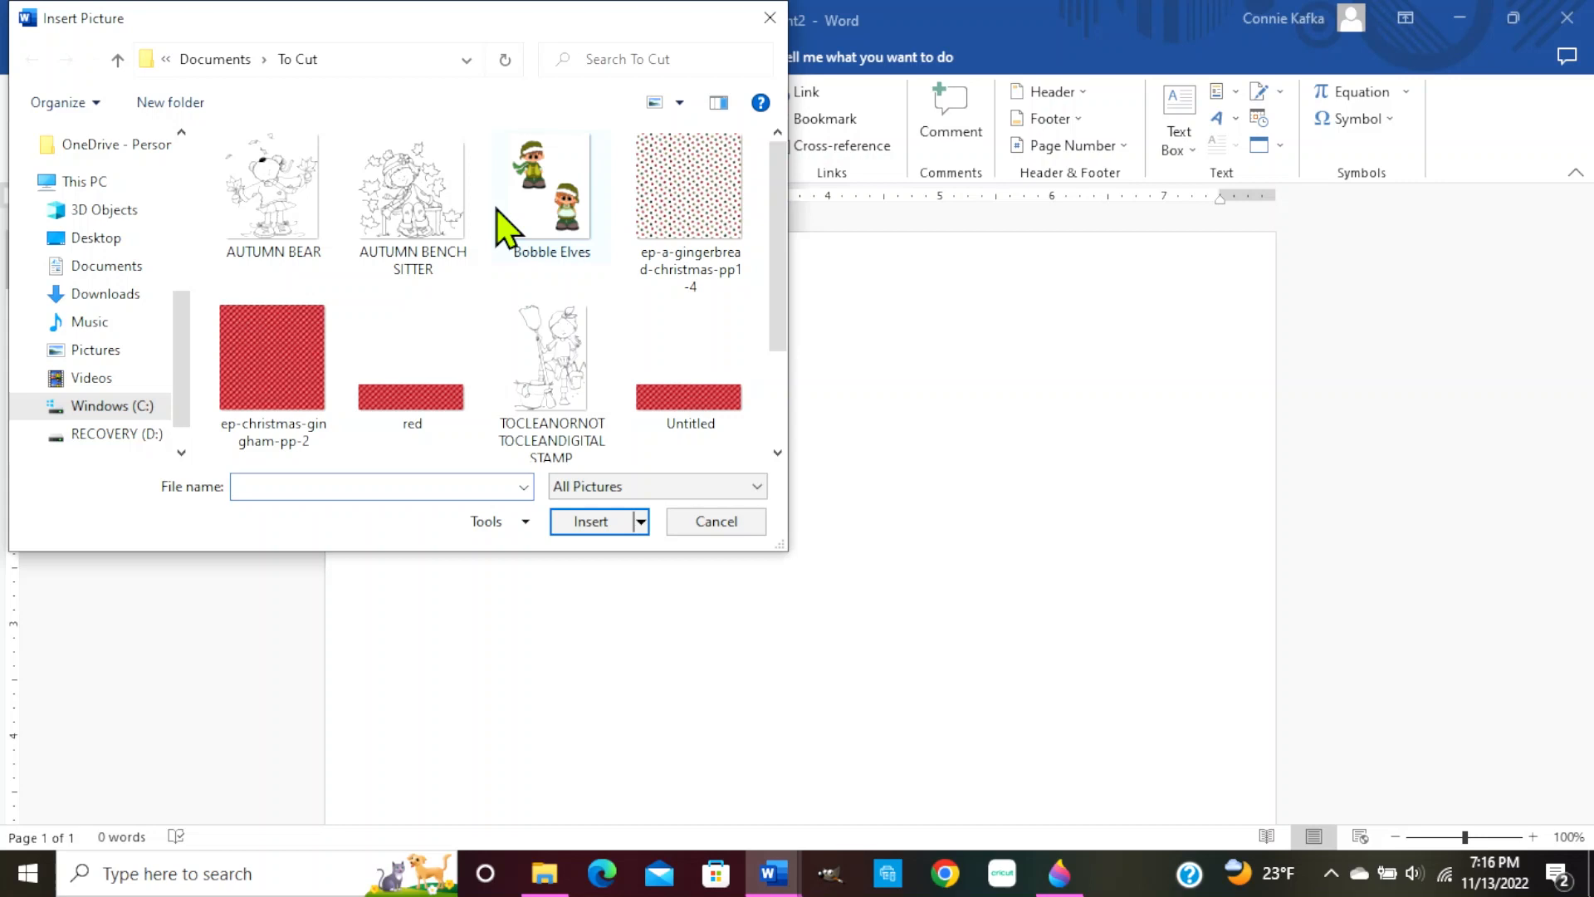
double_click(276, 399)
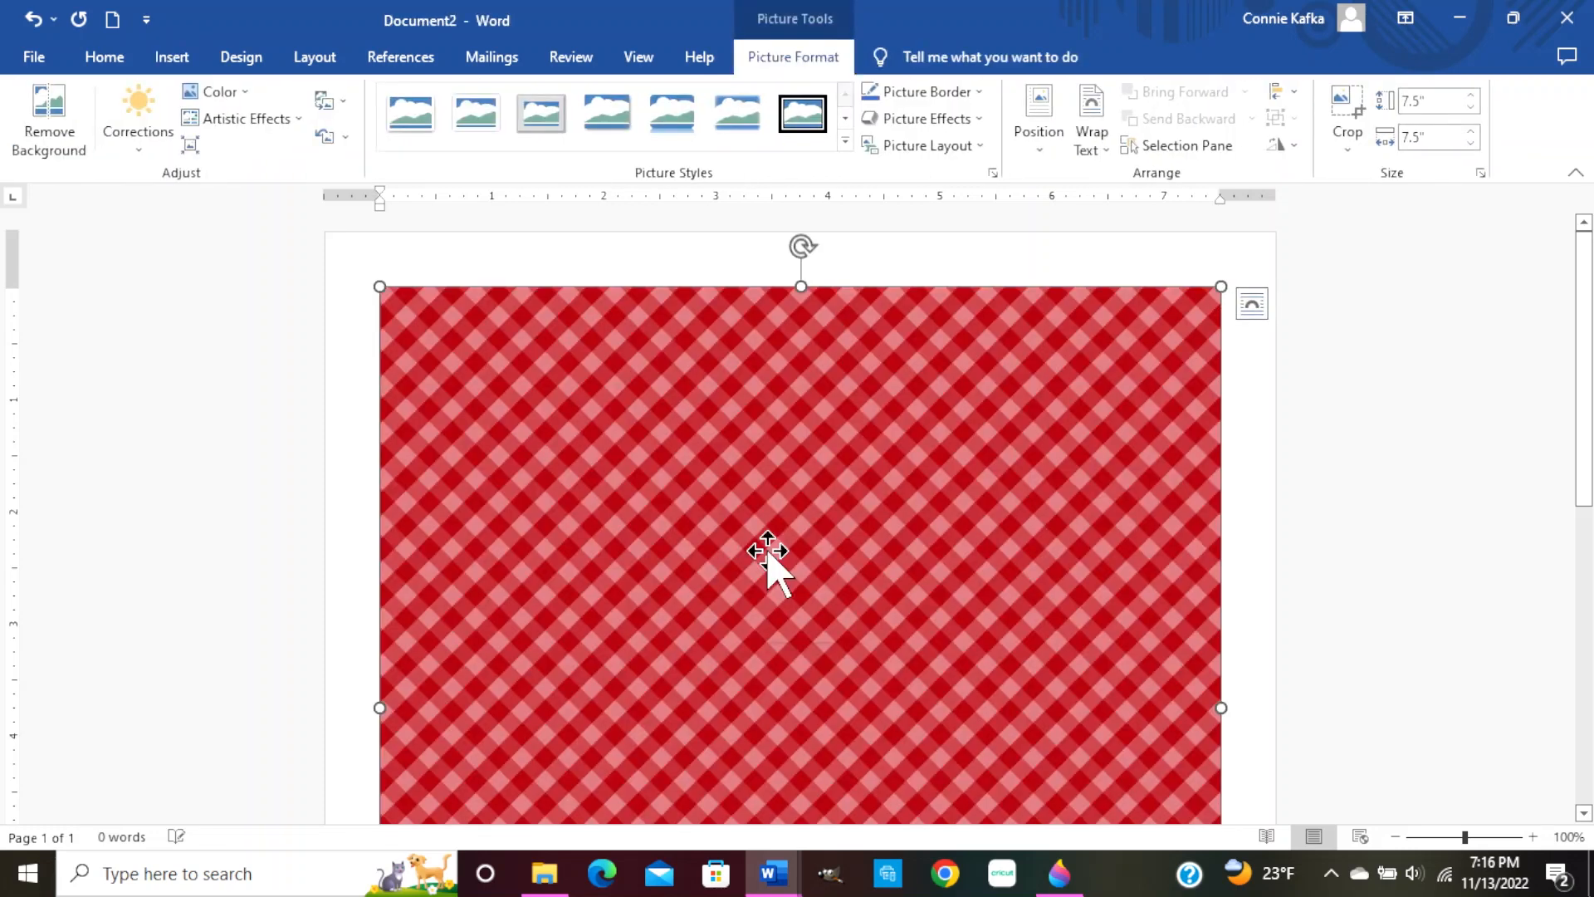
Check the gingham picture's shortcut menu and Size and Position settings without changing anything
right_click(768, 555)
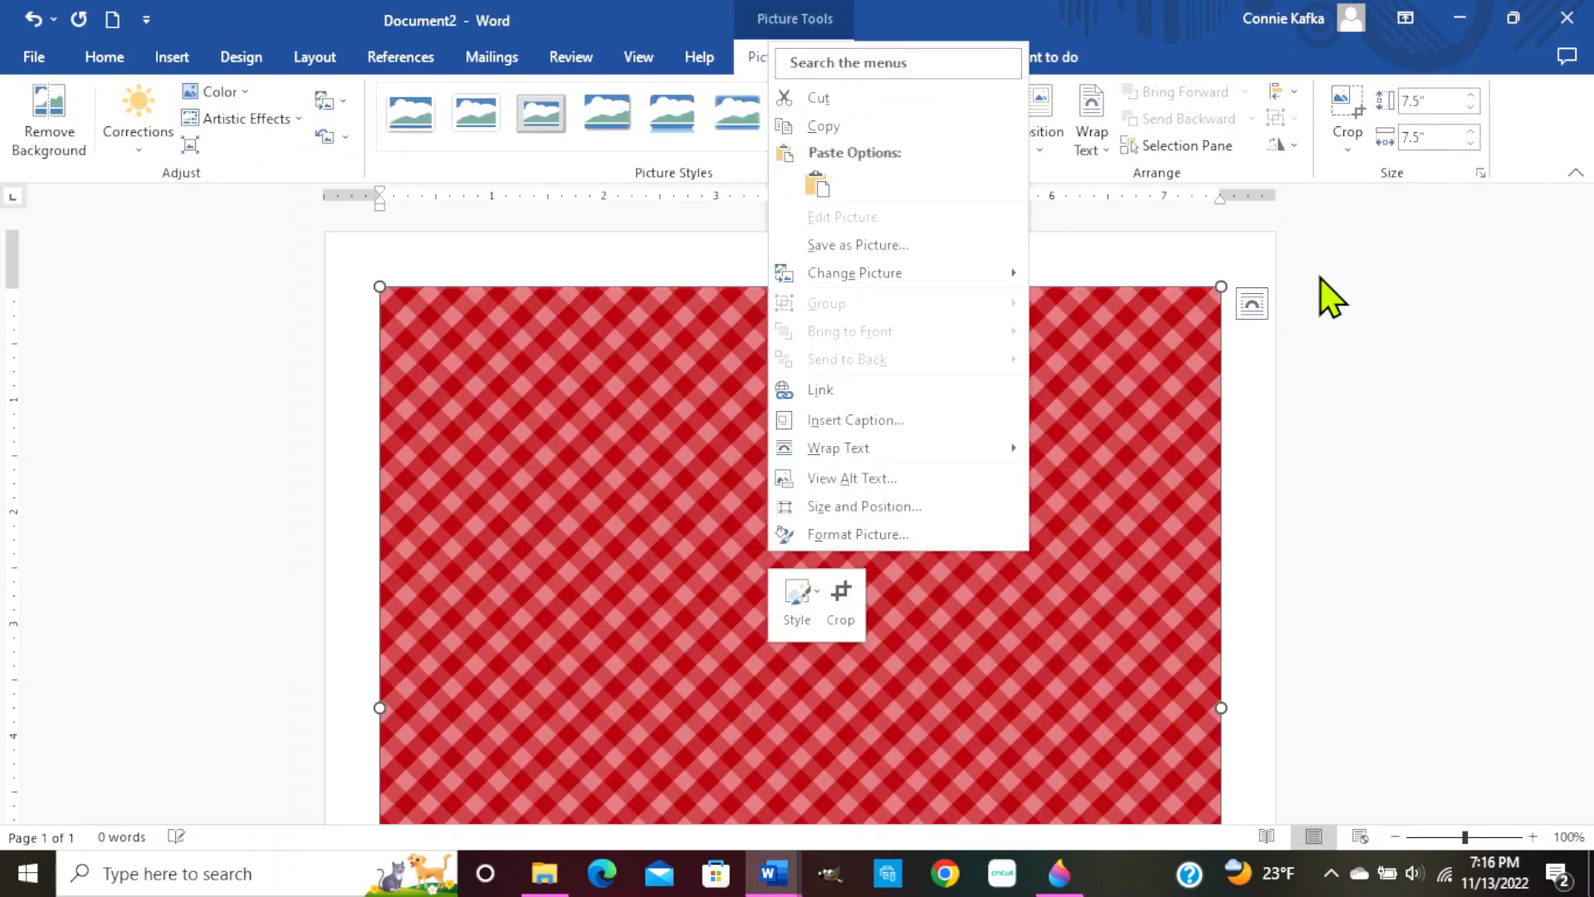
left_click(1245, 429)
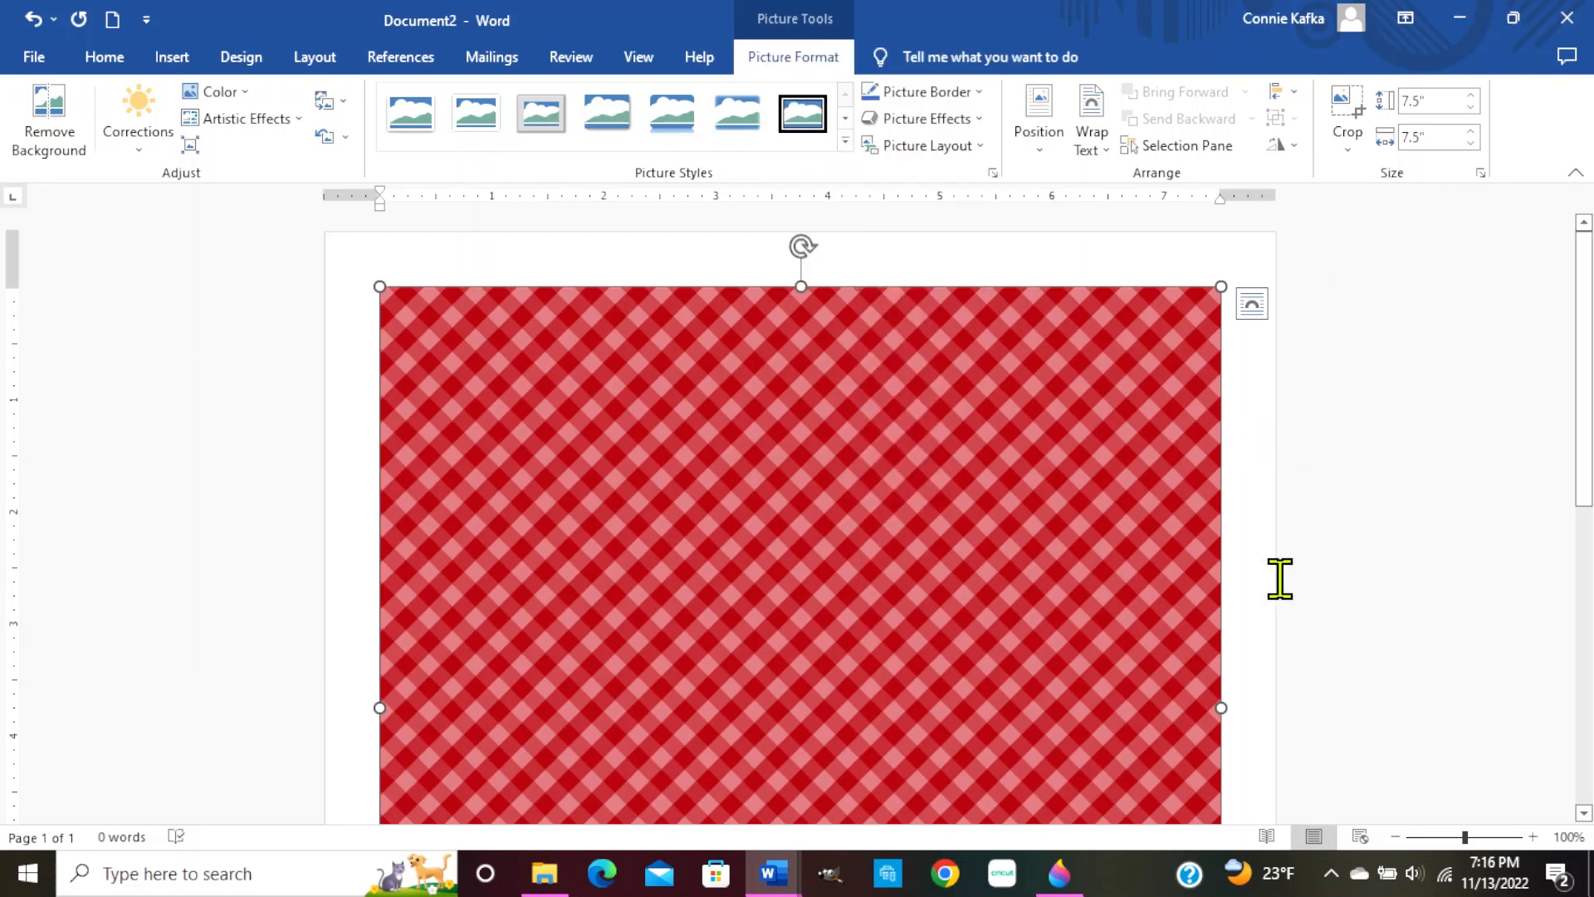
scroll(1165, 615, "down", 4)
scroll(1165, 615, "down", 2)
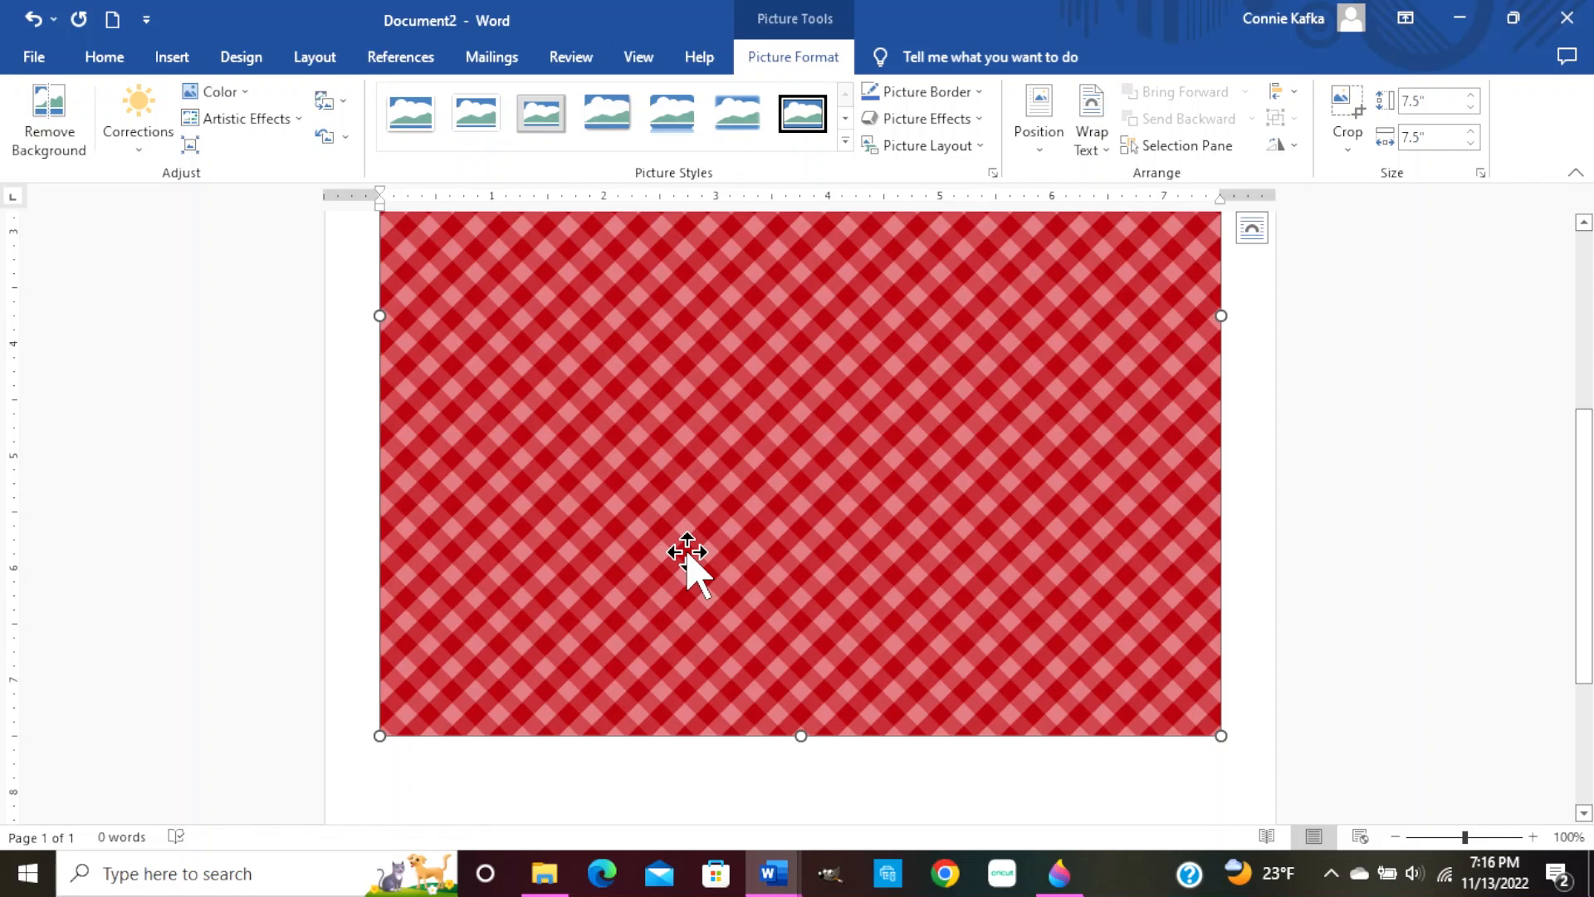
scroll(842, 463, "up", 4)
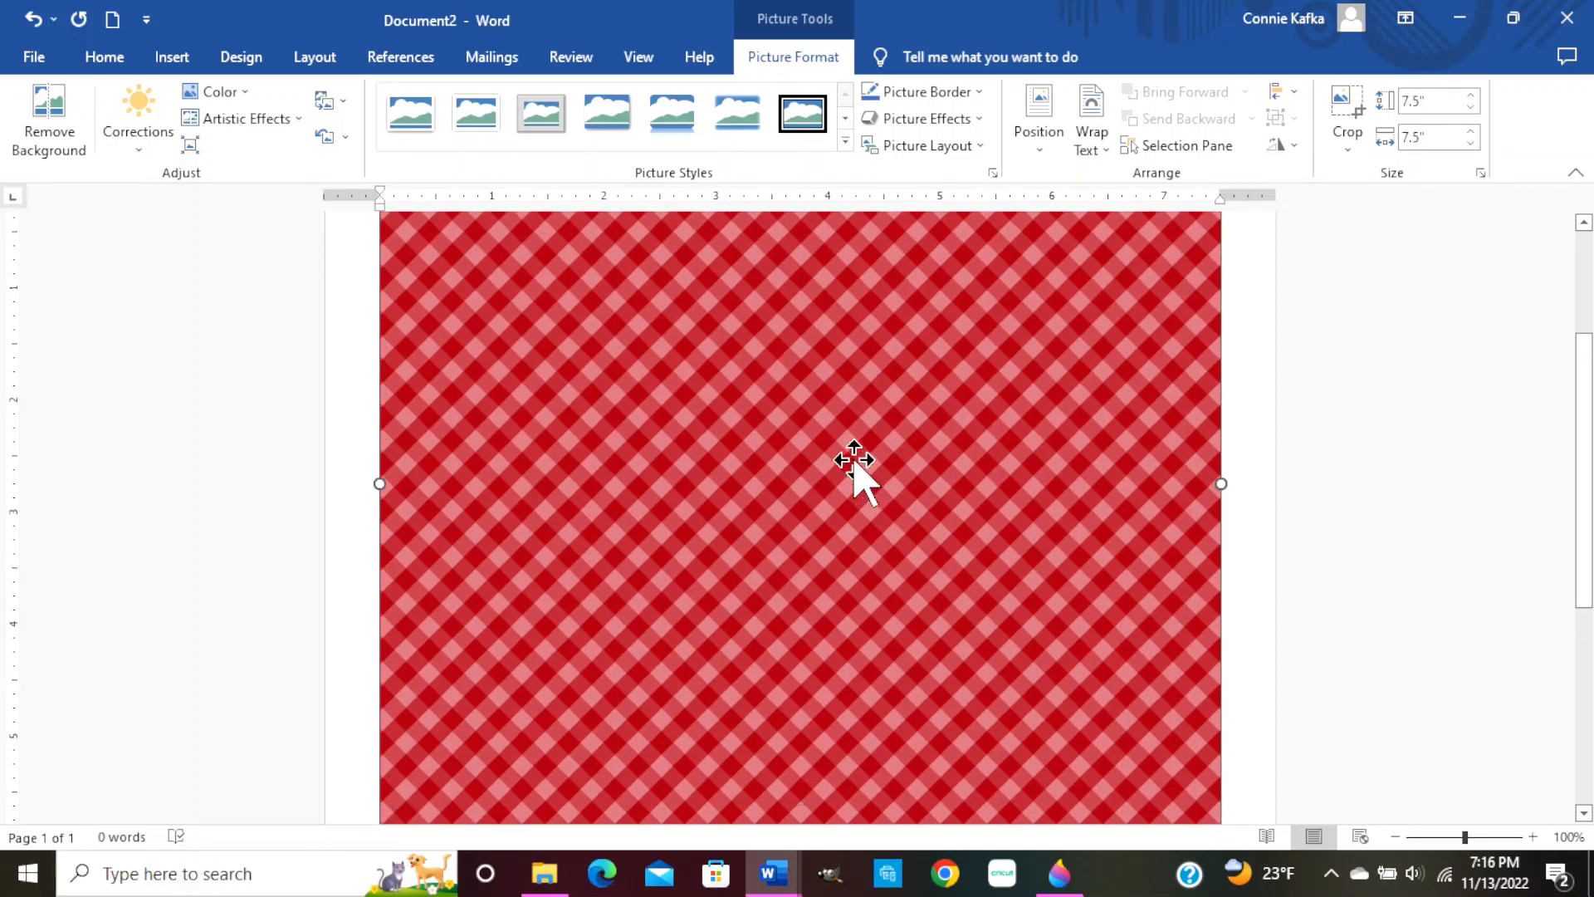
right_click(816, 432)
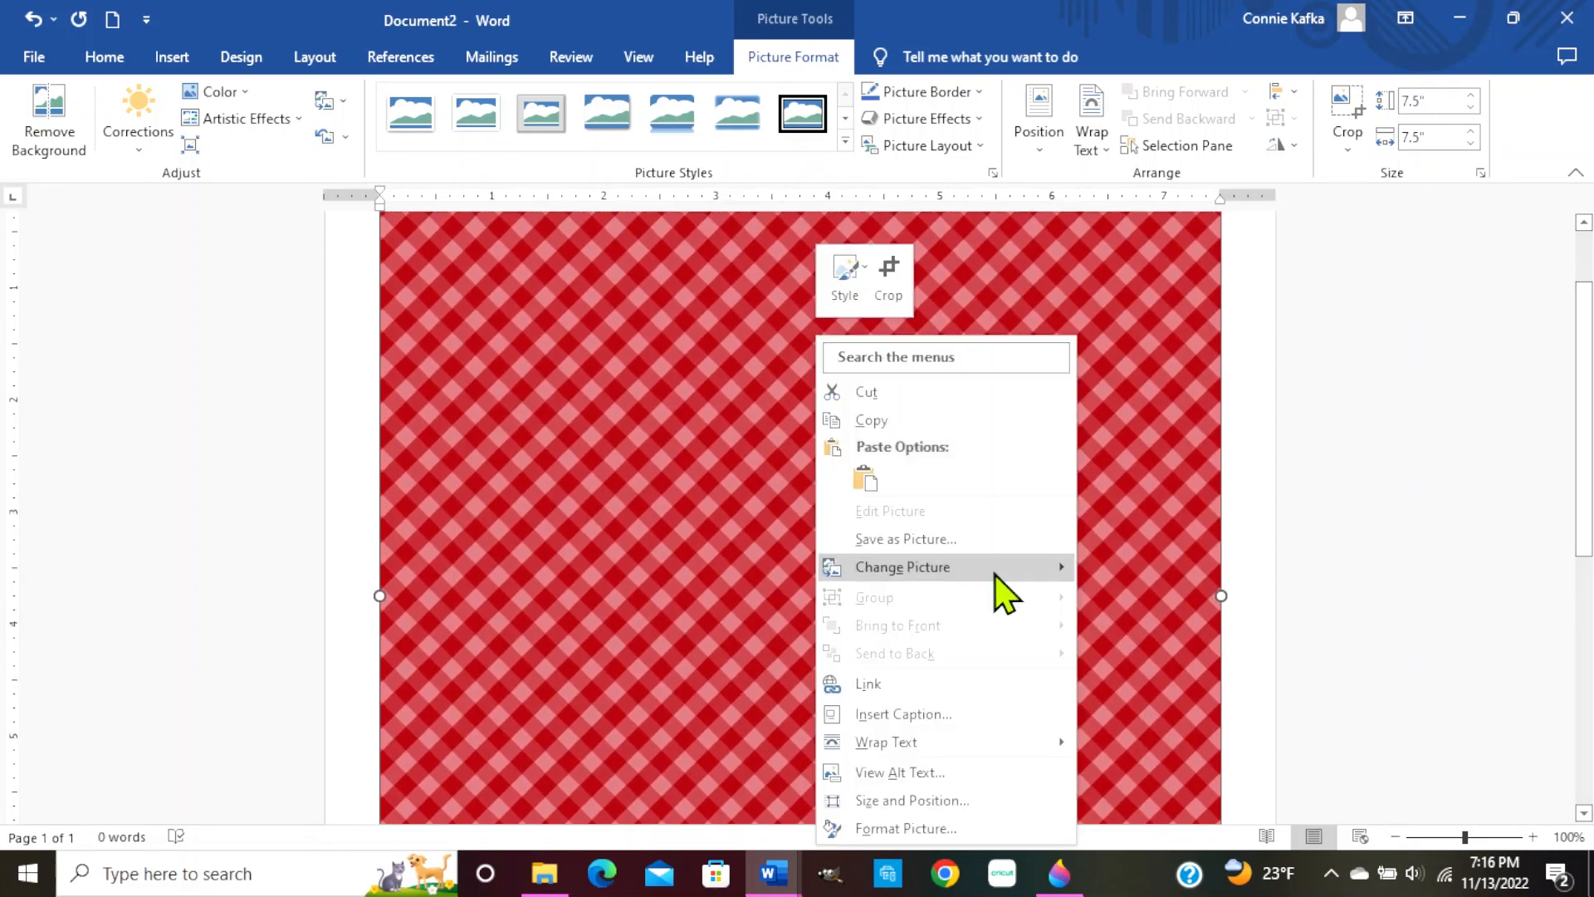
left_click(927, 802)
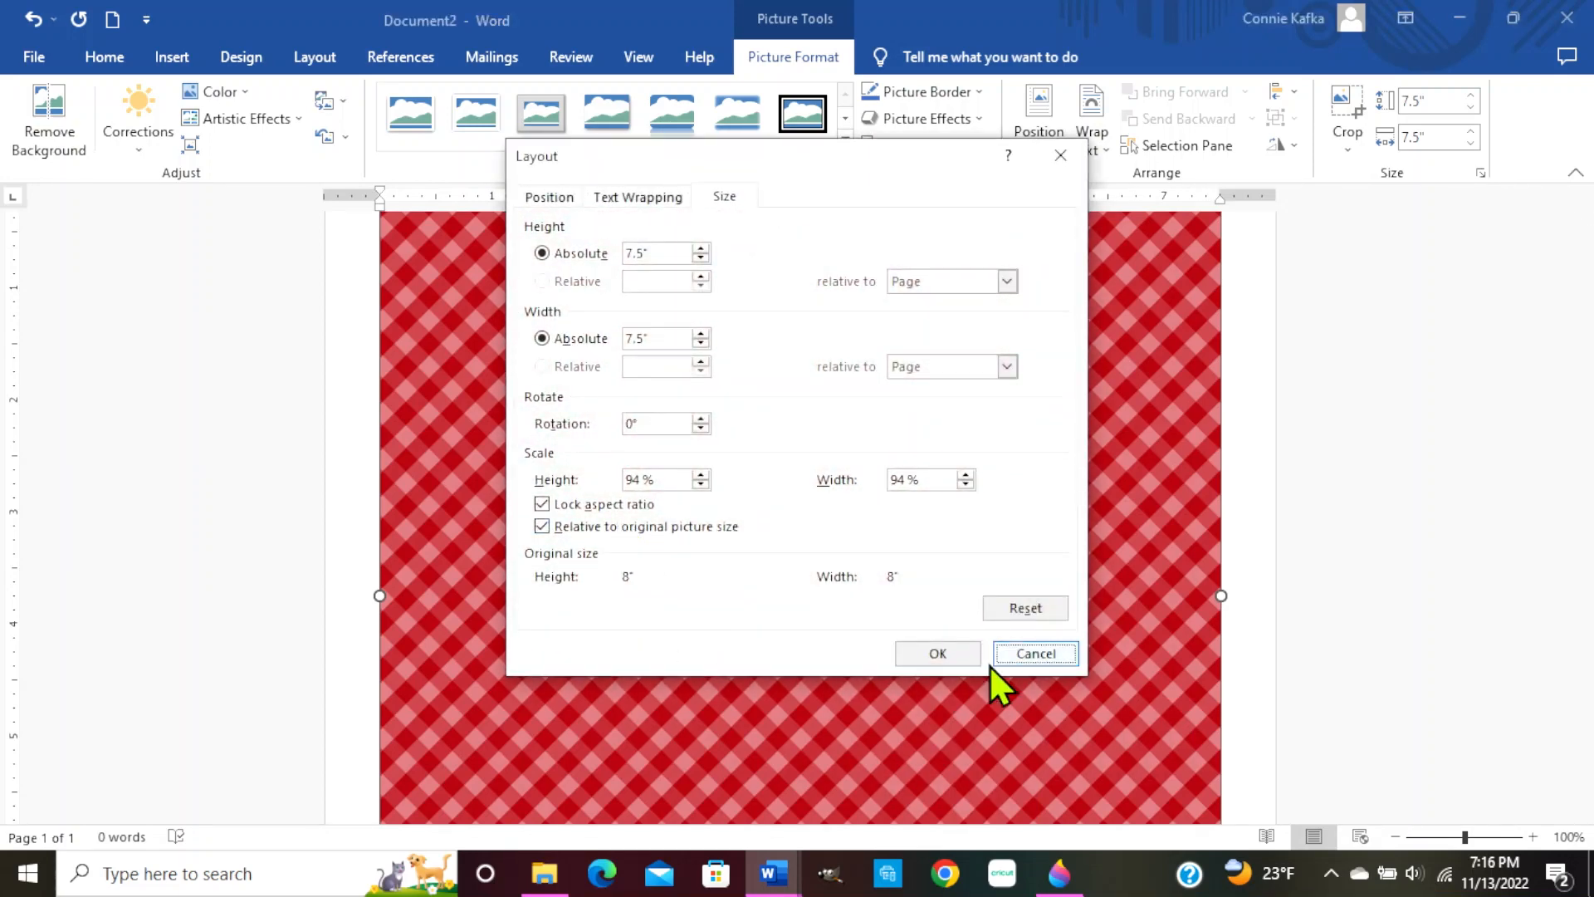
left_click(955, 653)
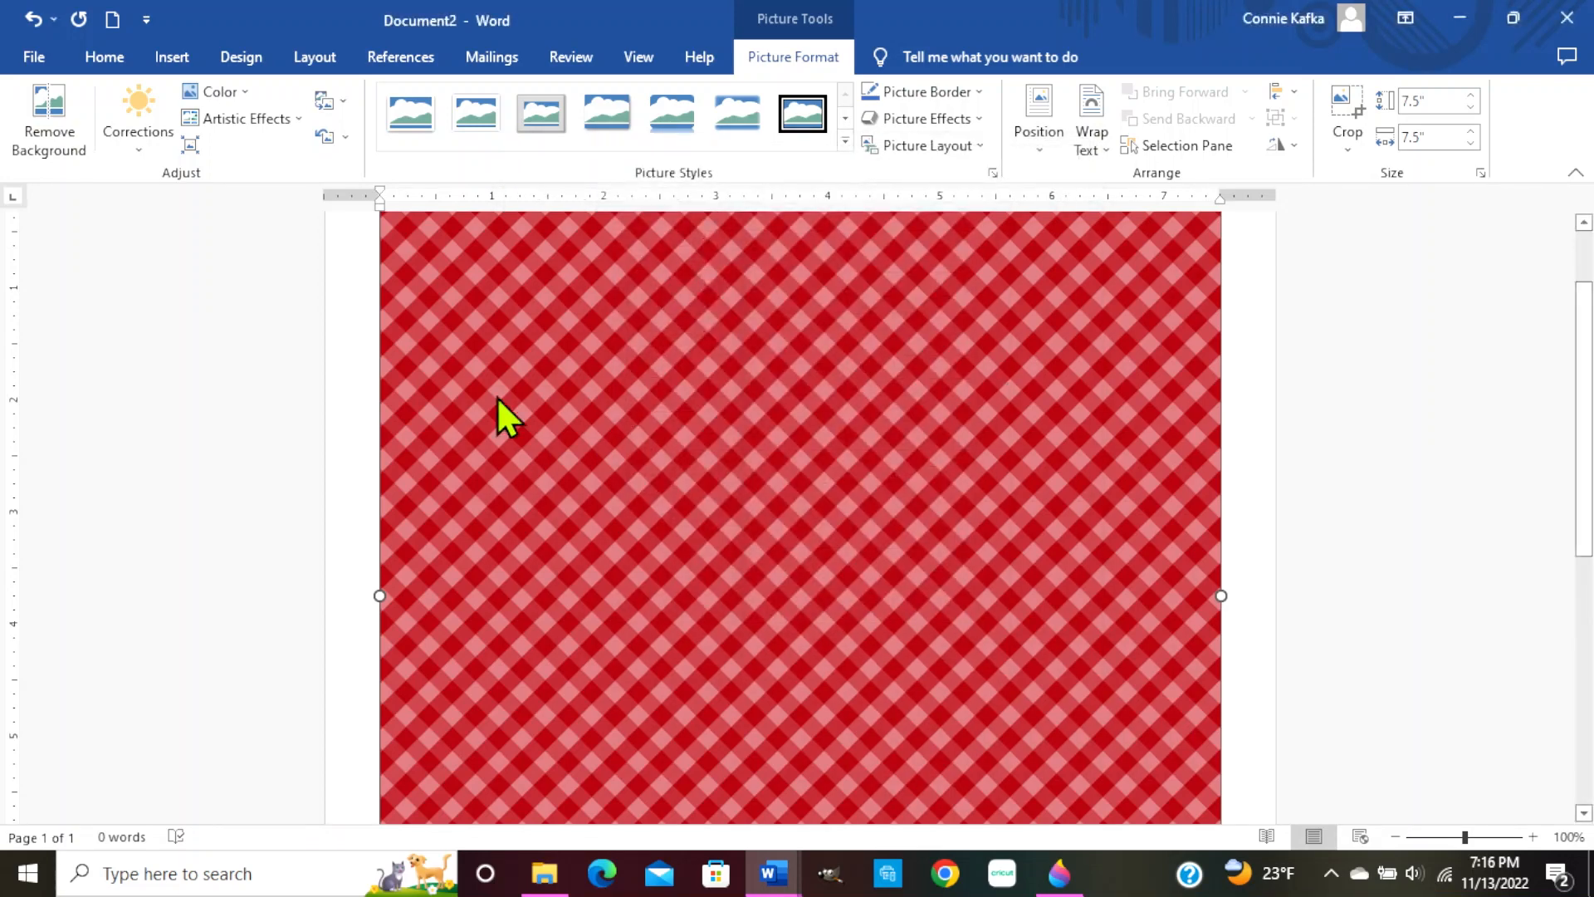
Set the gingham picture's height to 6 inches, making it 6" × 6"
right_click(735, 368)
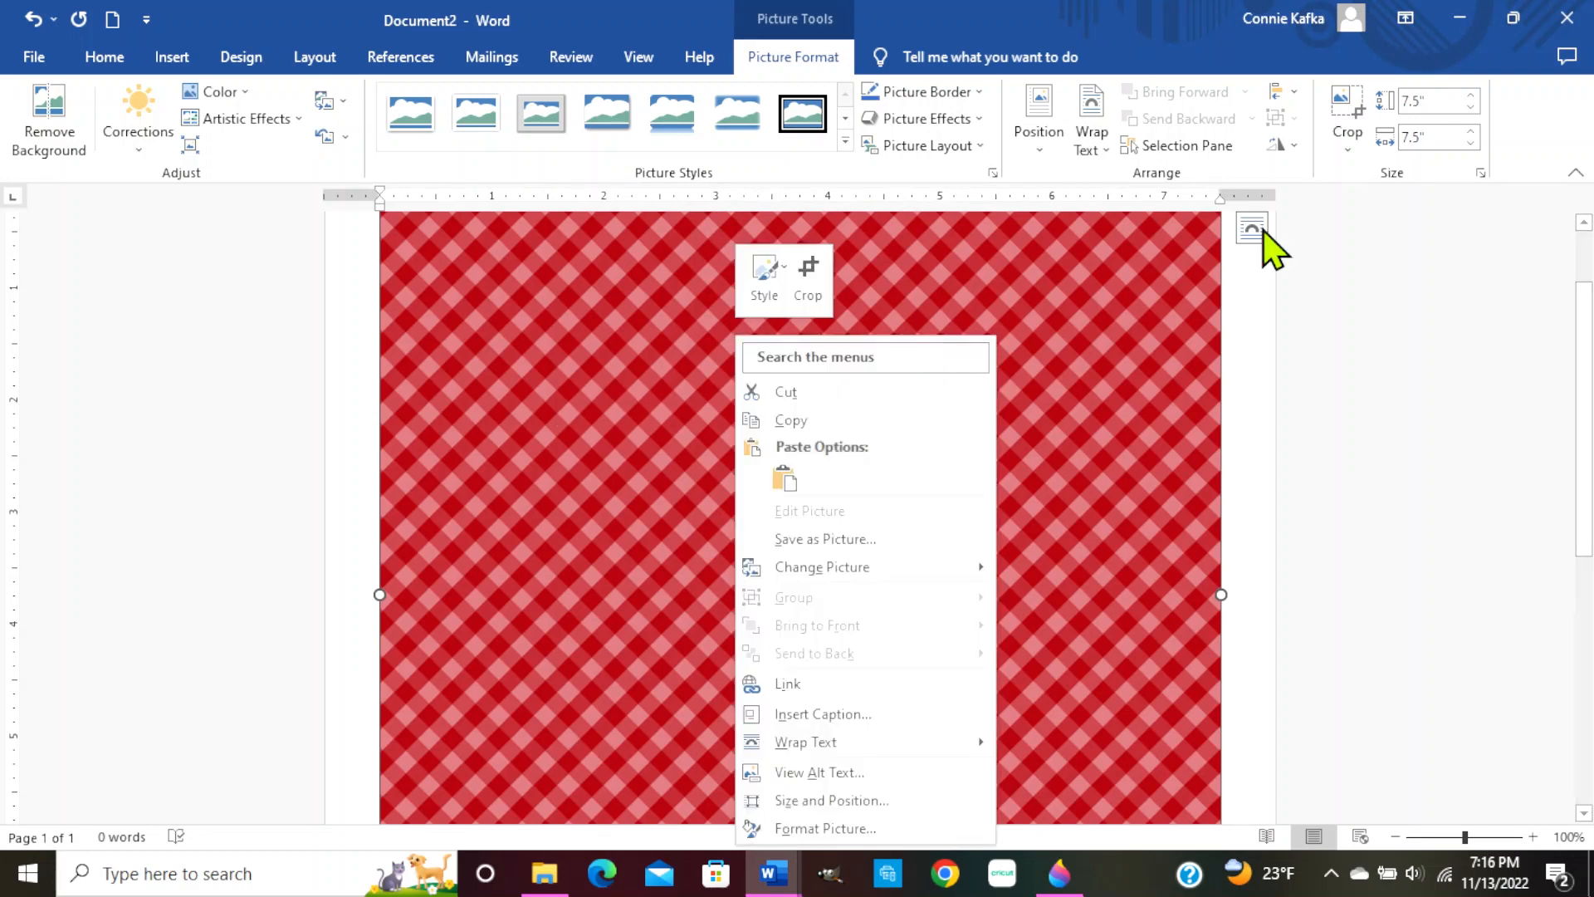
left_click(1441, 104)
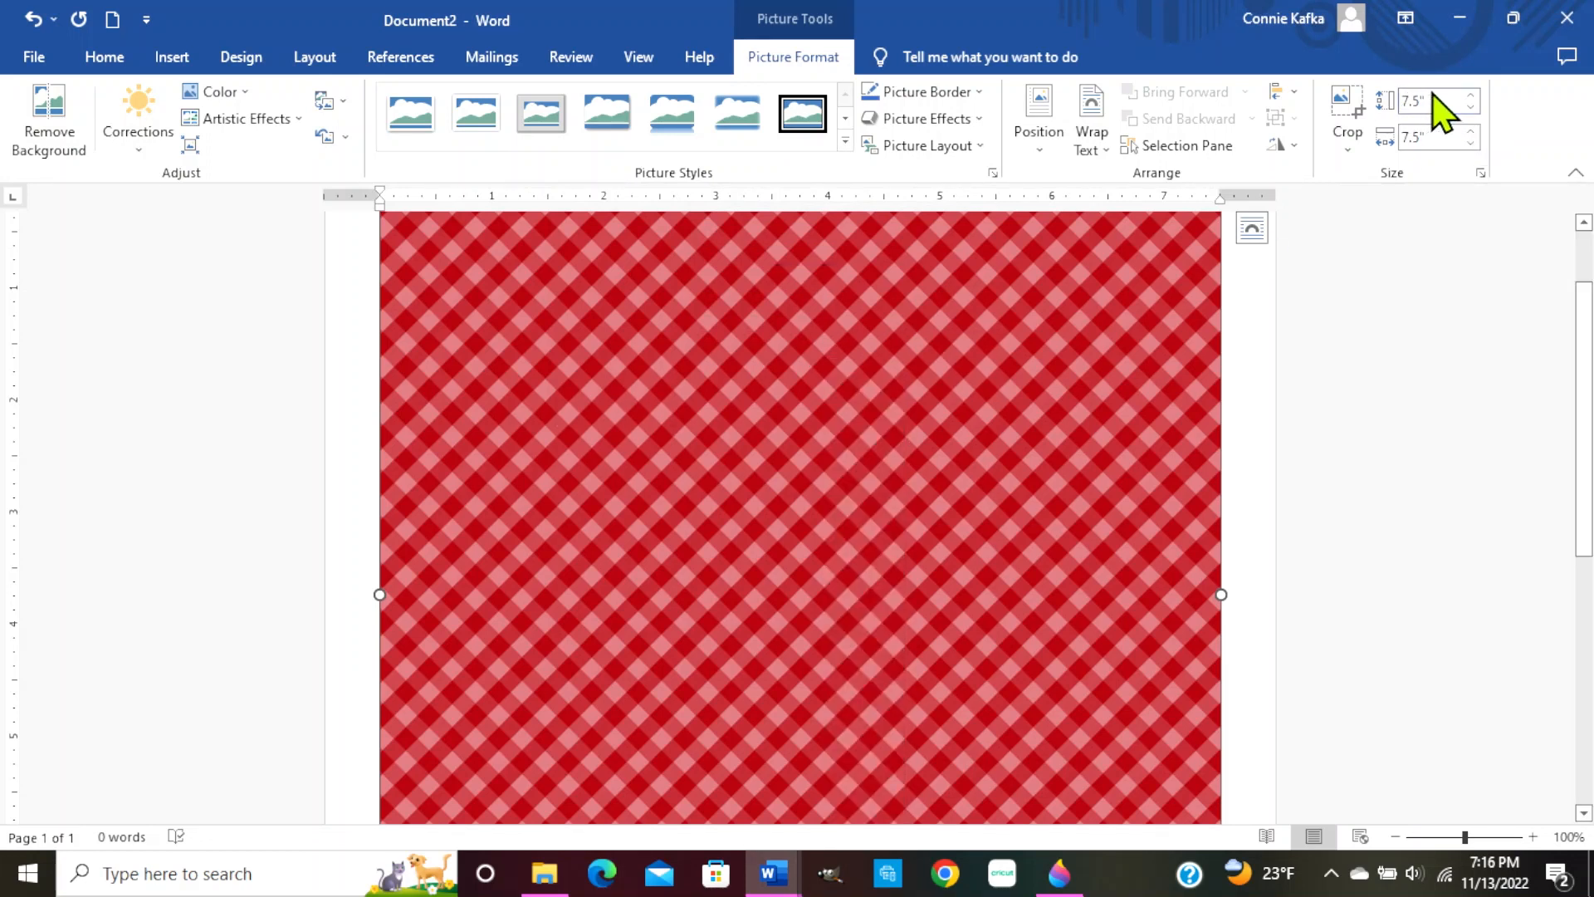
left_click(1428, 99)
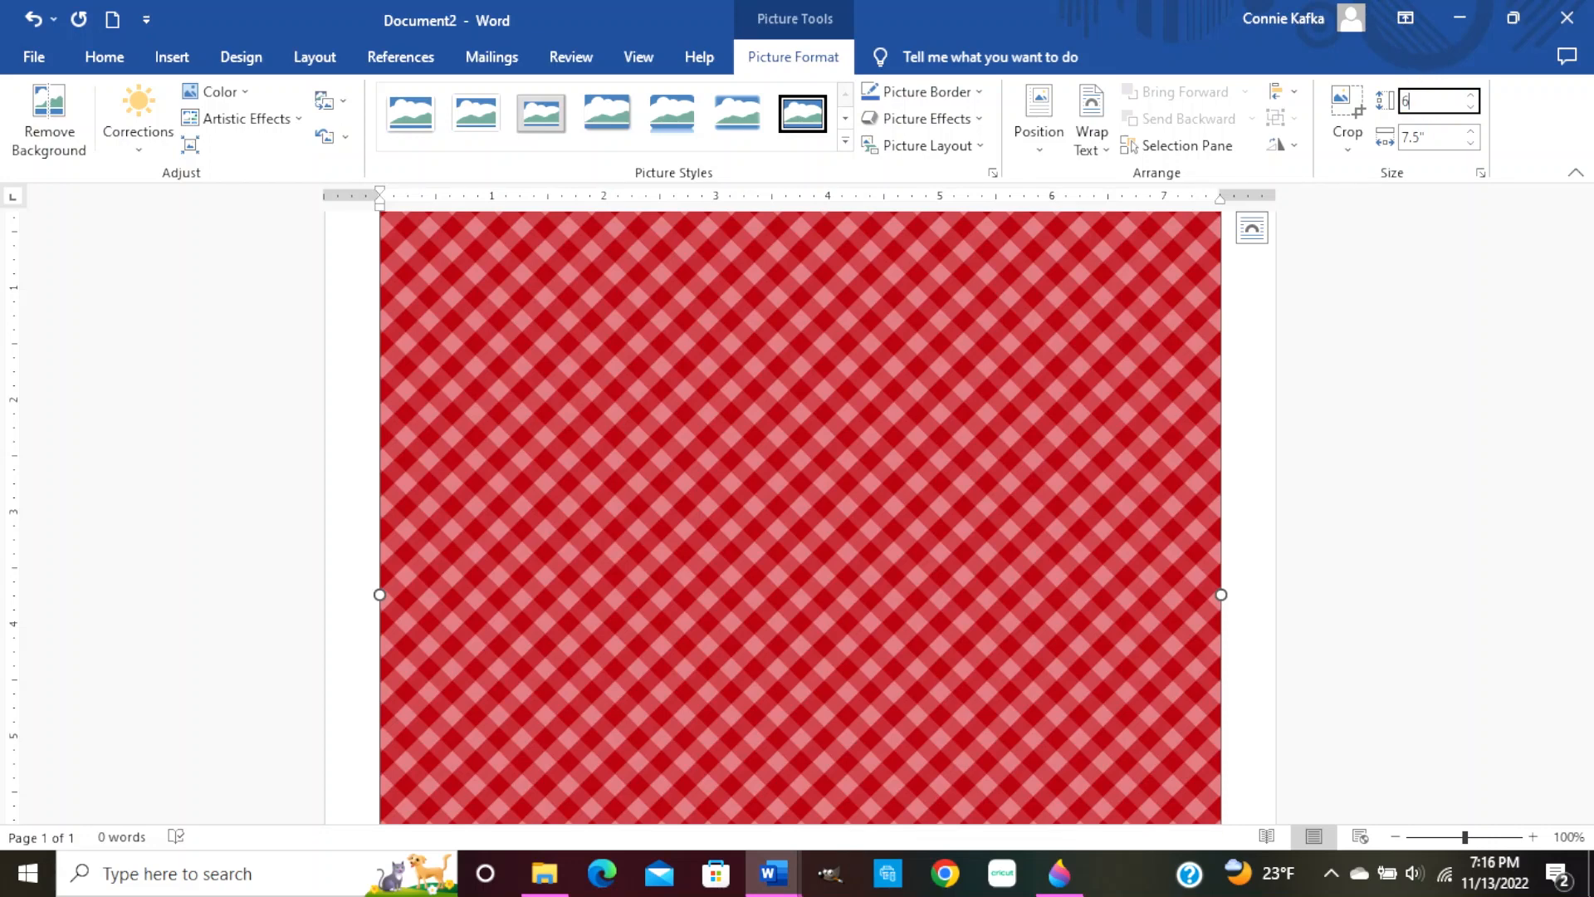
type("6")
key("Tab")
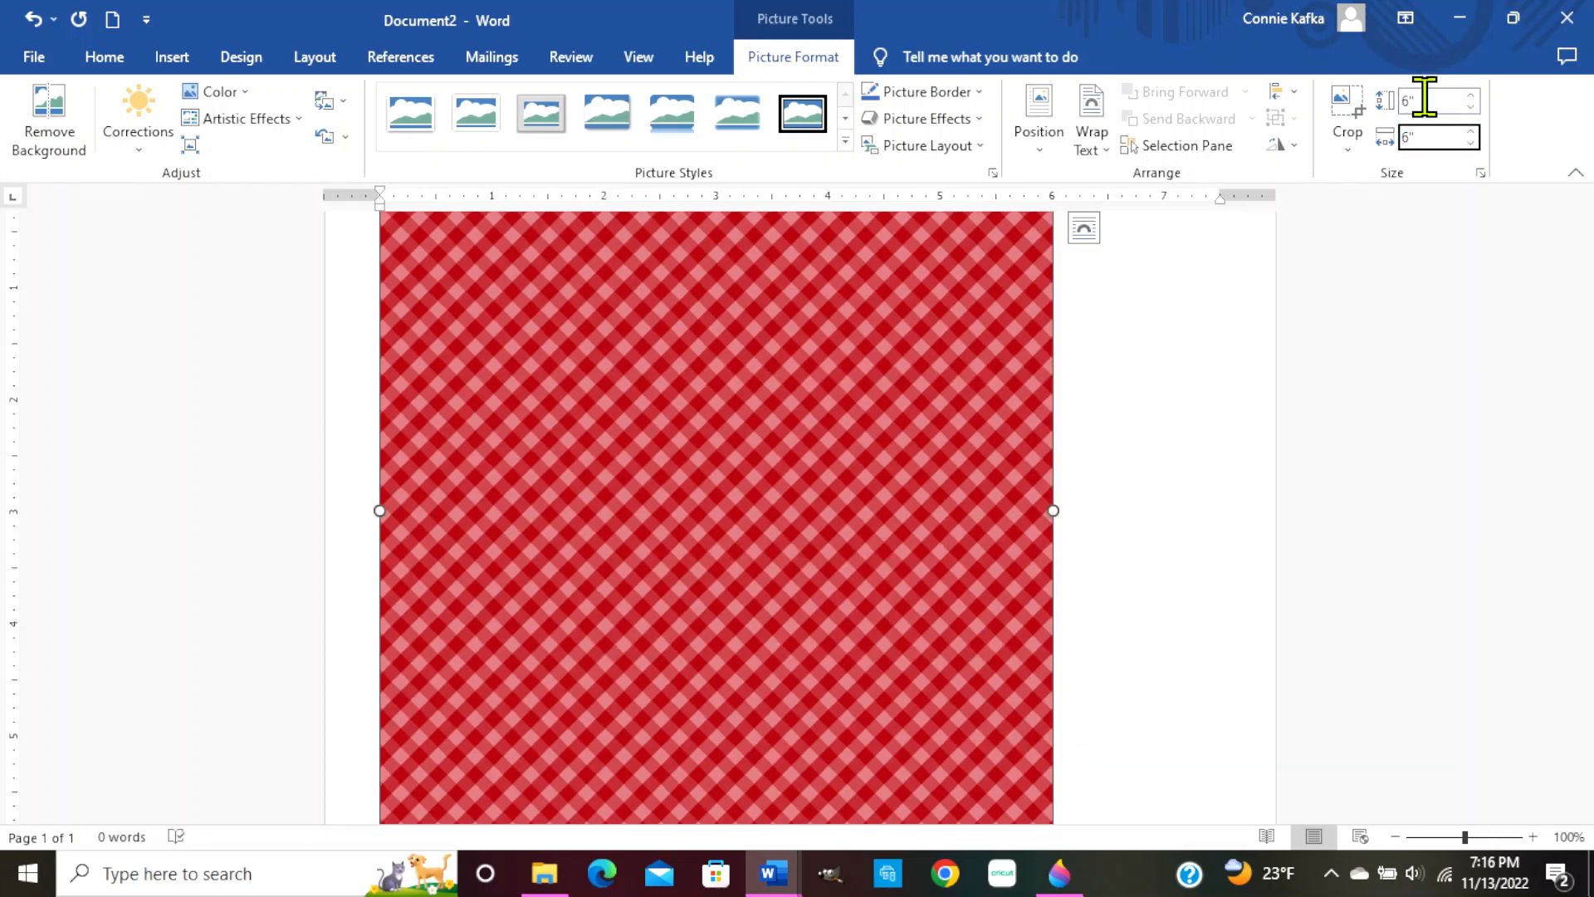
Drag the gingham picture's bottom-right corner up-left to shrink it into a smaller square
left_click(1117, 520)
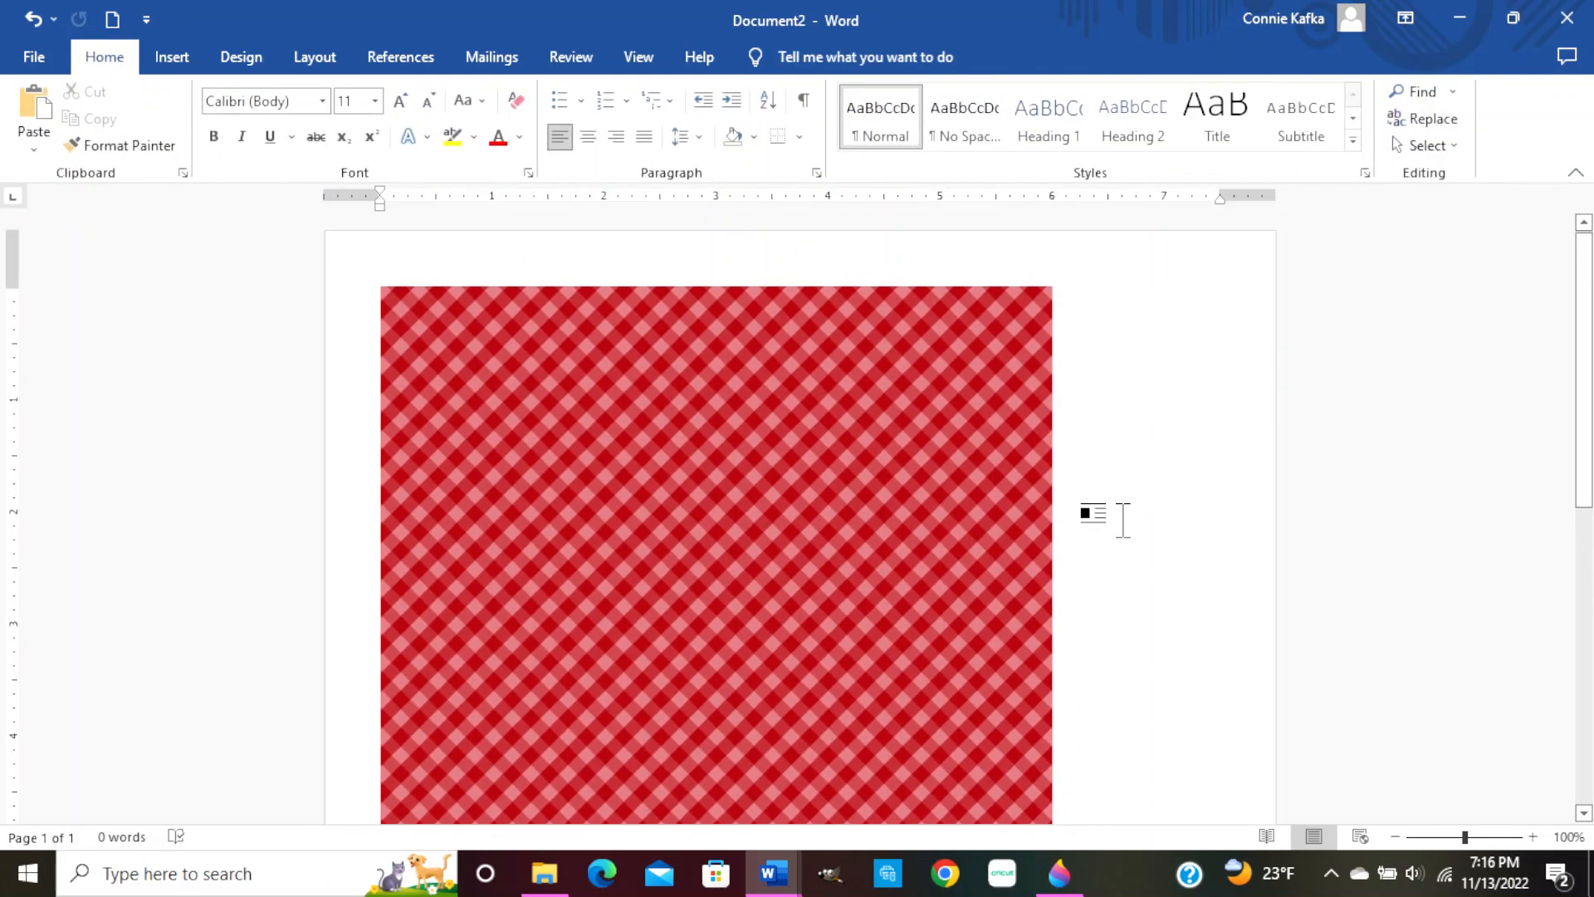
scroll(1122, 520, "down", 3)
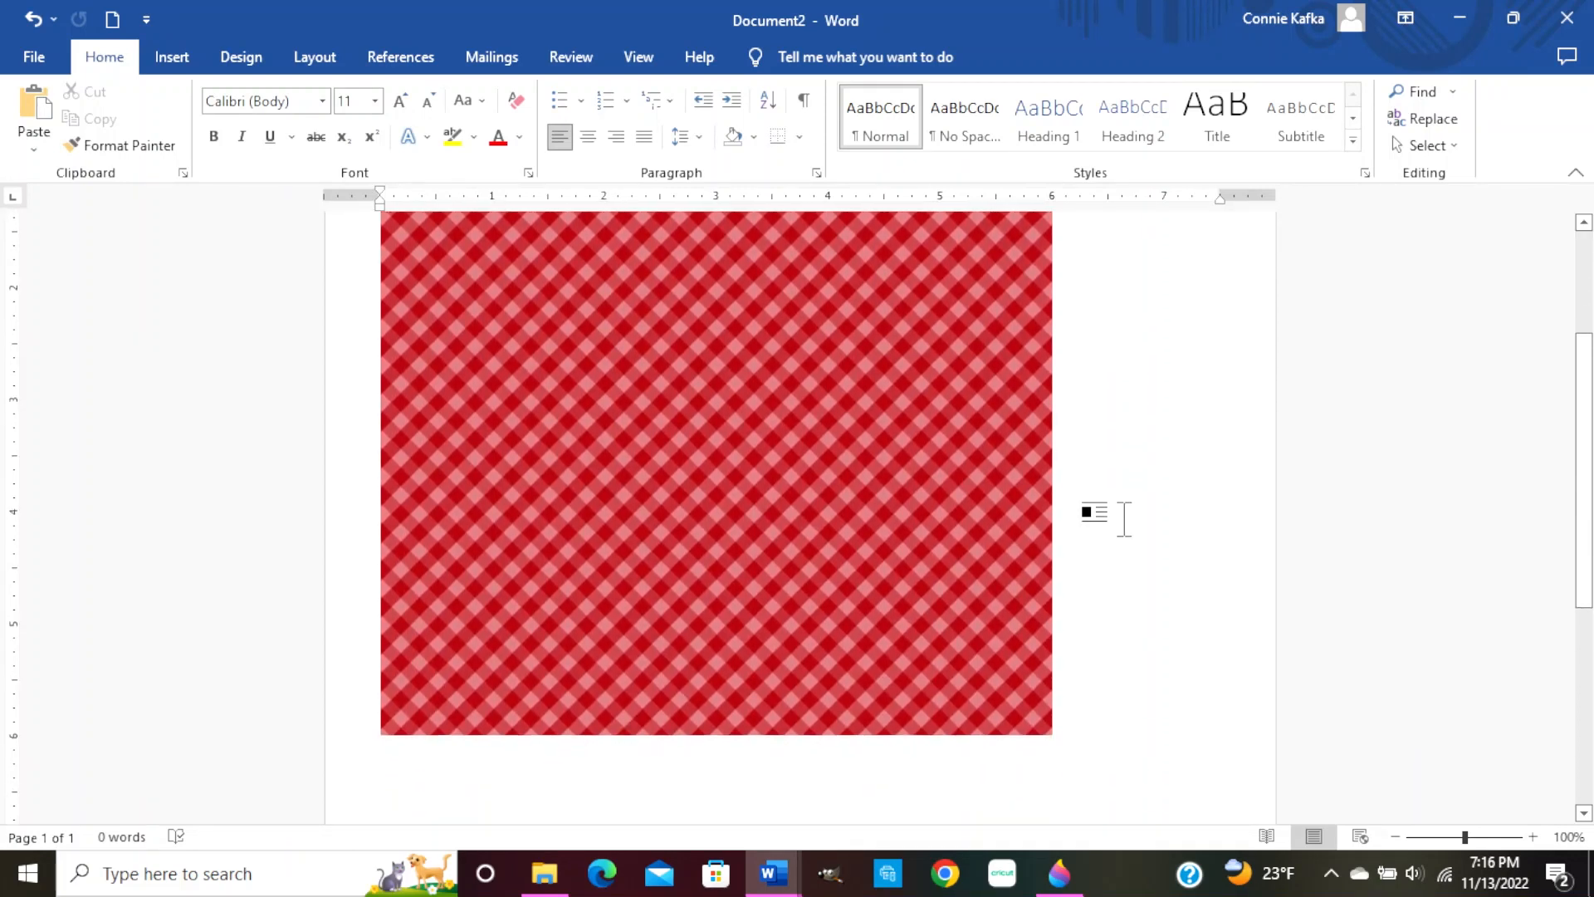
scroll(1124, 520, "down", 1)
scroll(1124, 520, "up", 2)
scroll(983, 514, "down", 1)
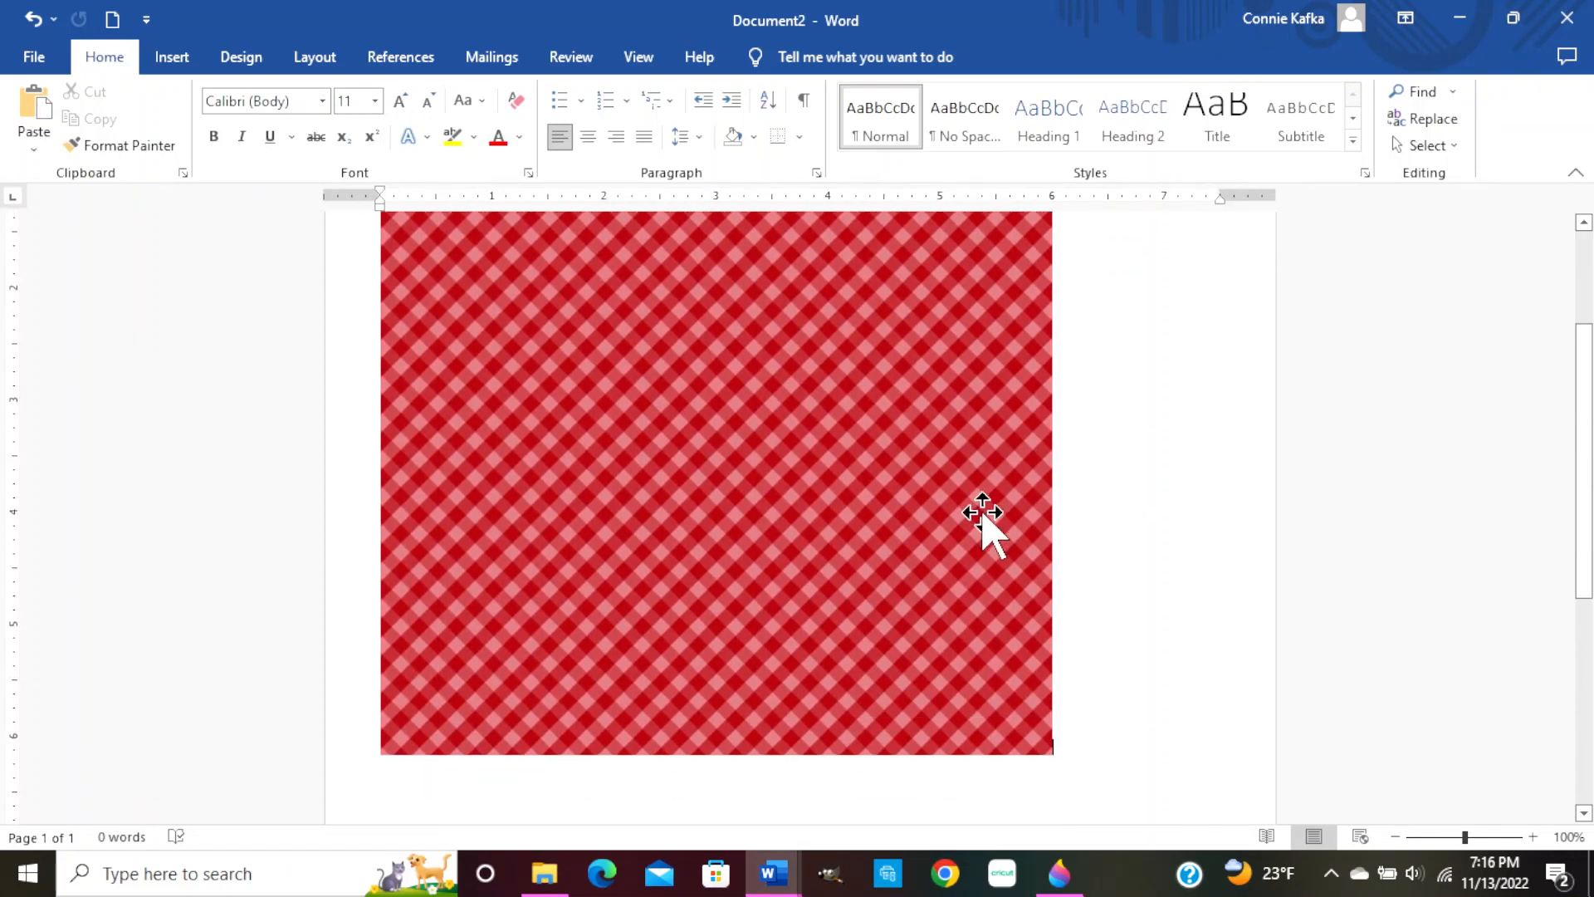
scroll(983, 515, "down", 1)
left_click(1031, 724)
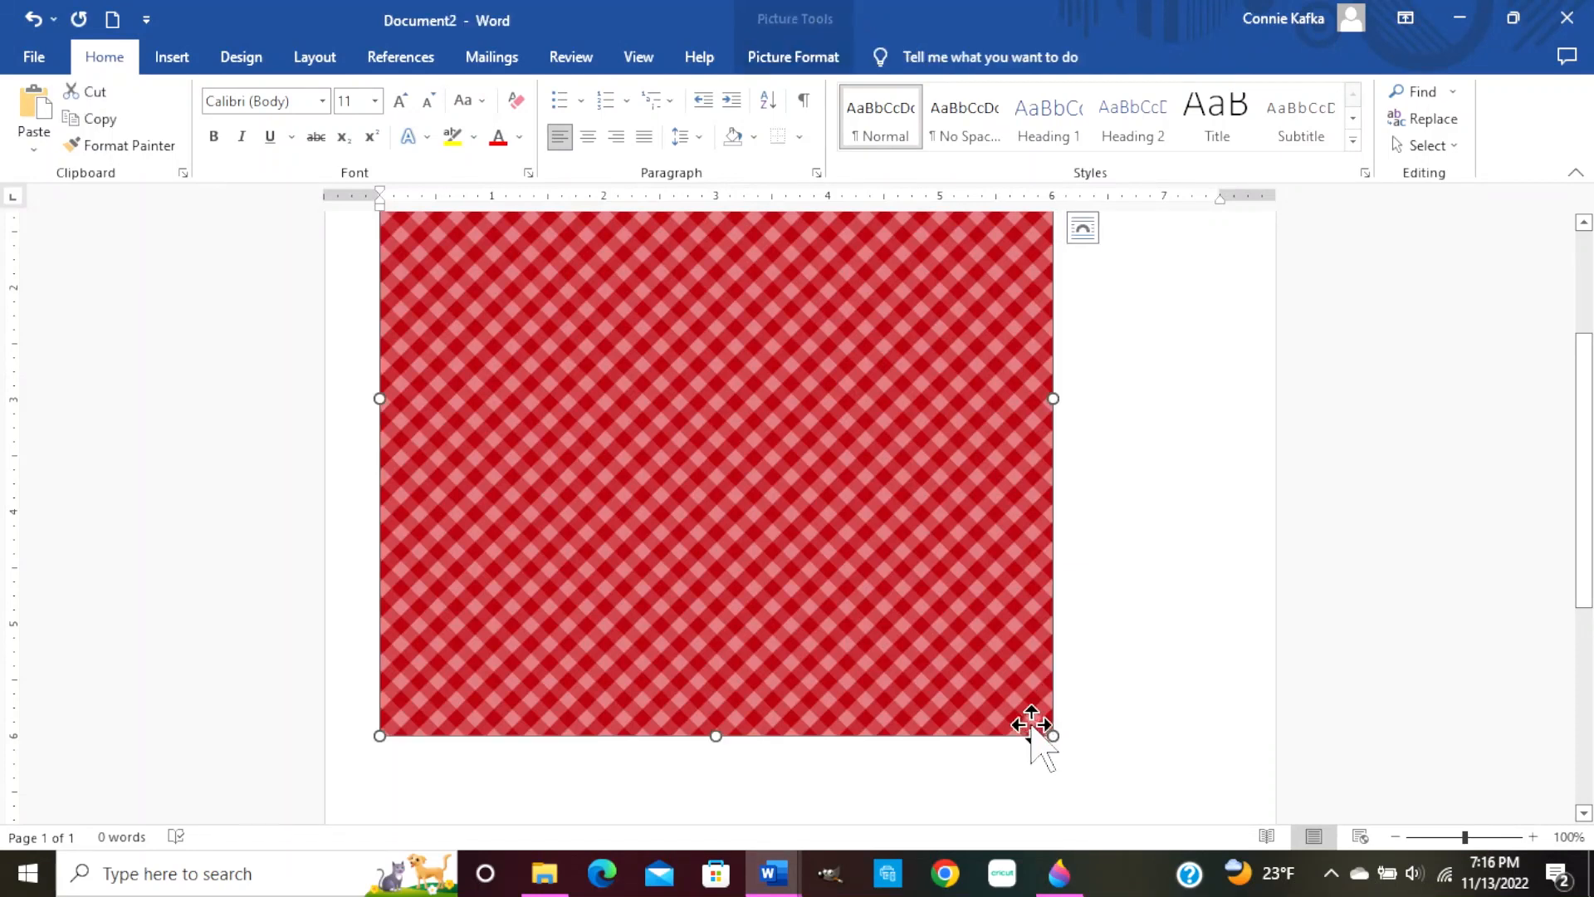
left_click_drag(1048, 736, 807, 470)
scroll(831, 494, "up", 2)
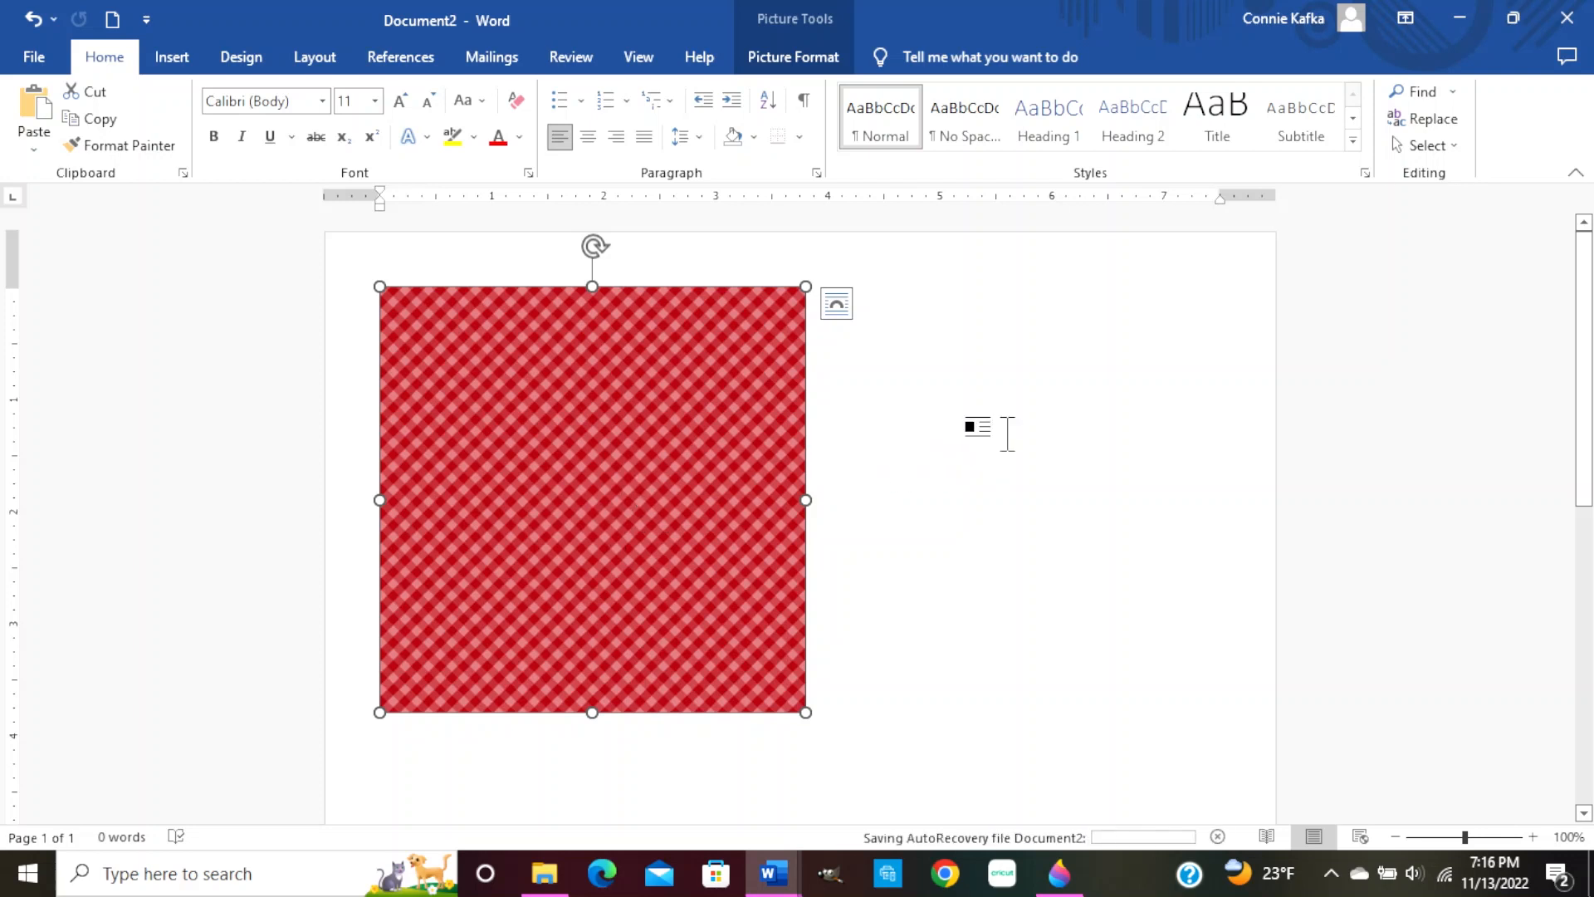
left_click(1007, 434)
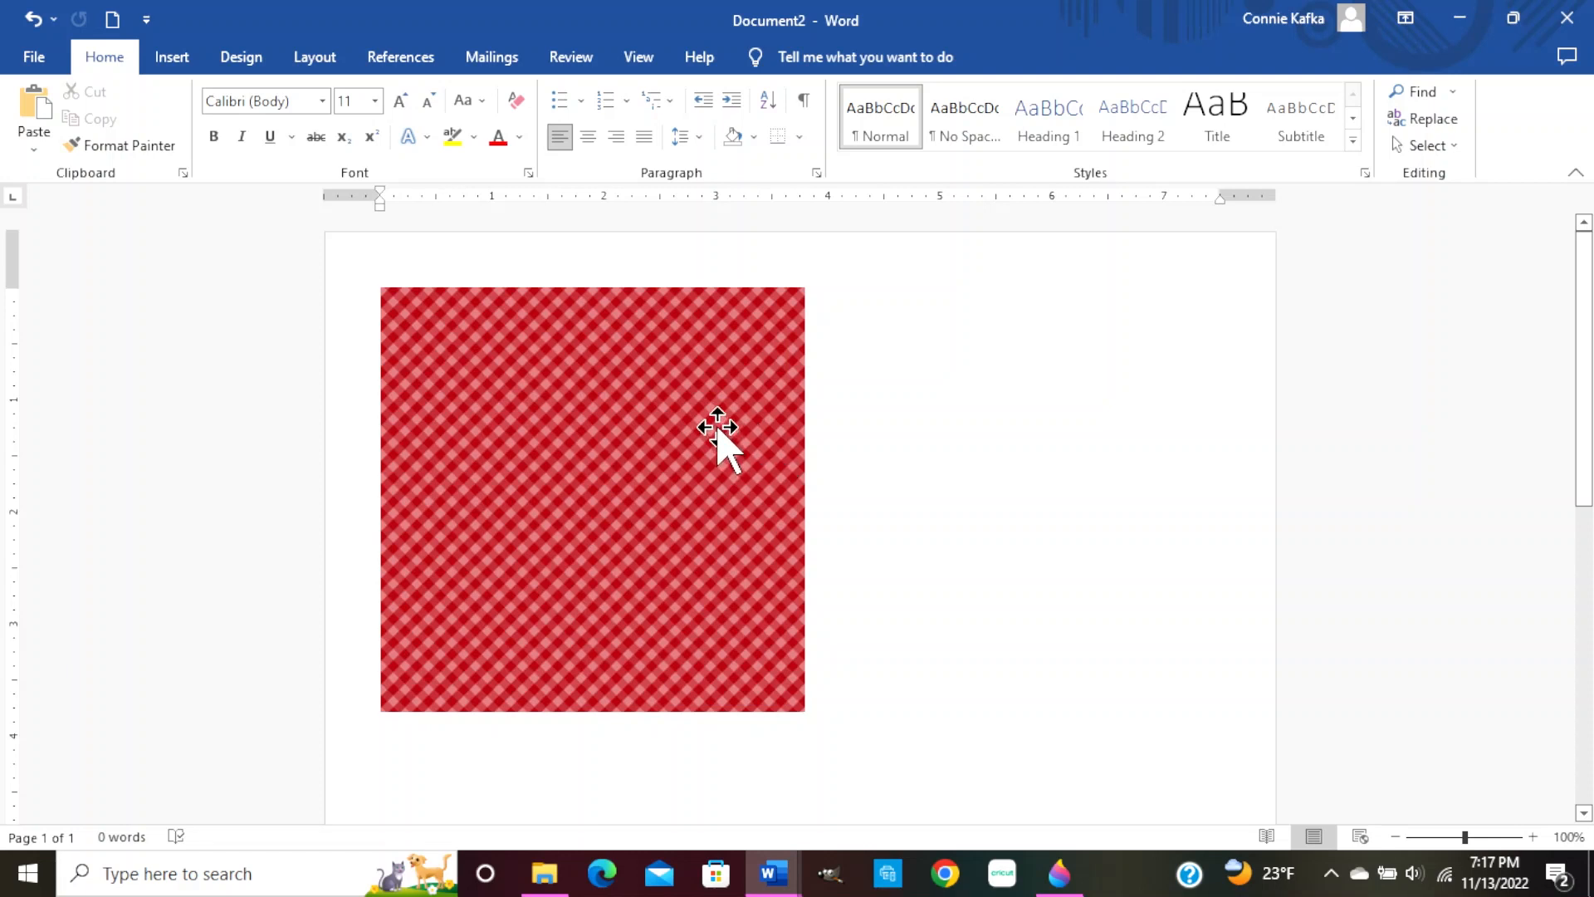
Set the gingham picture's absolute height to 7.75 inches, scaling it to 204%
right_click(718, 427)
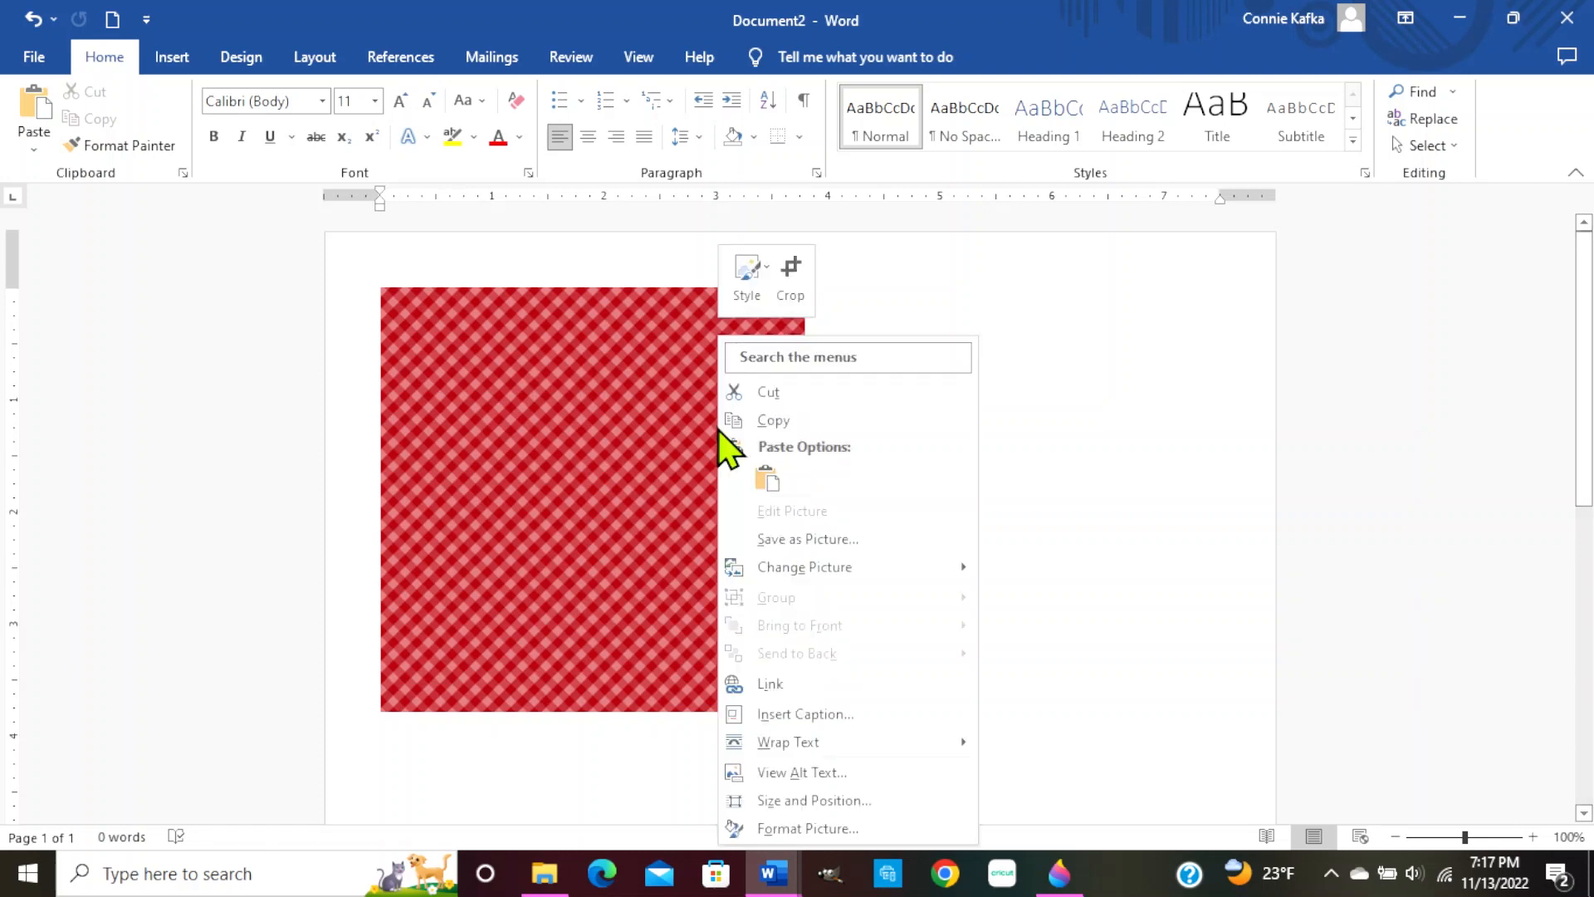
left_click(842, 802)
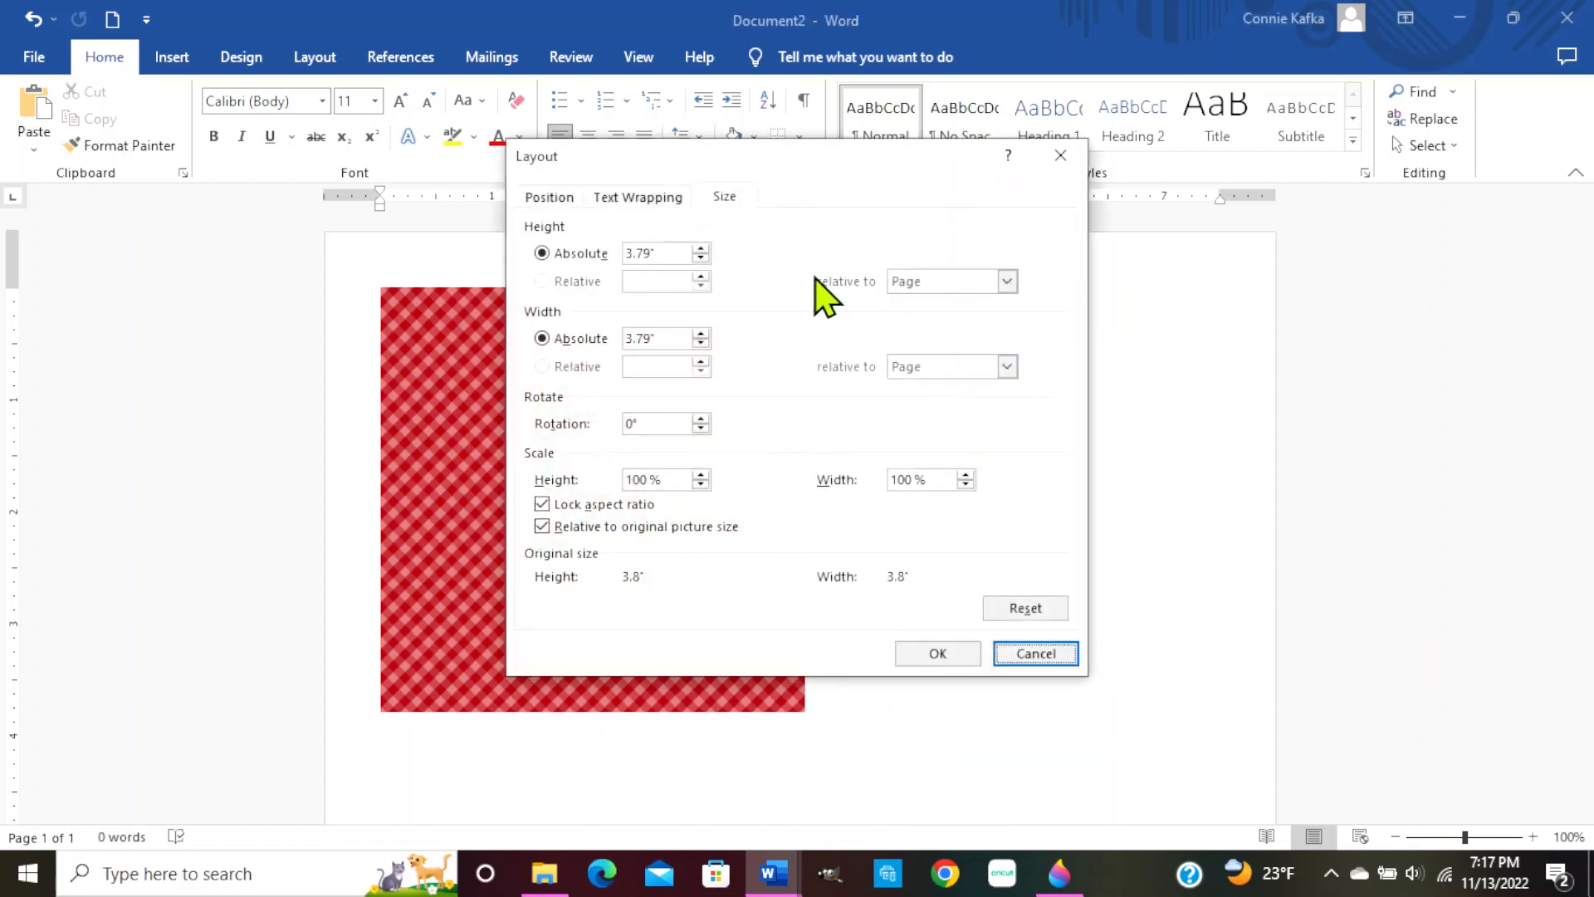
double_click(640, 253)
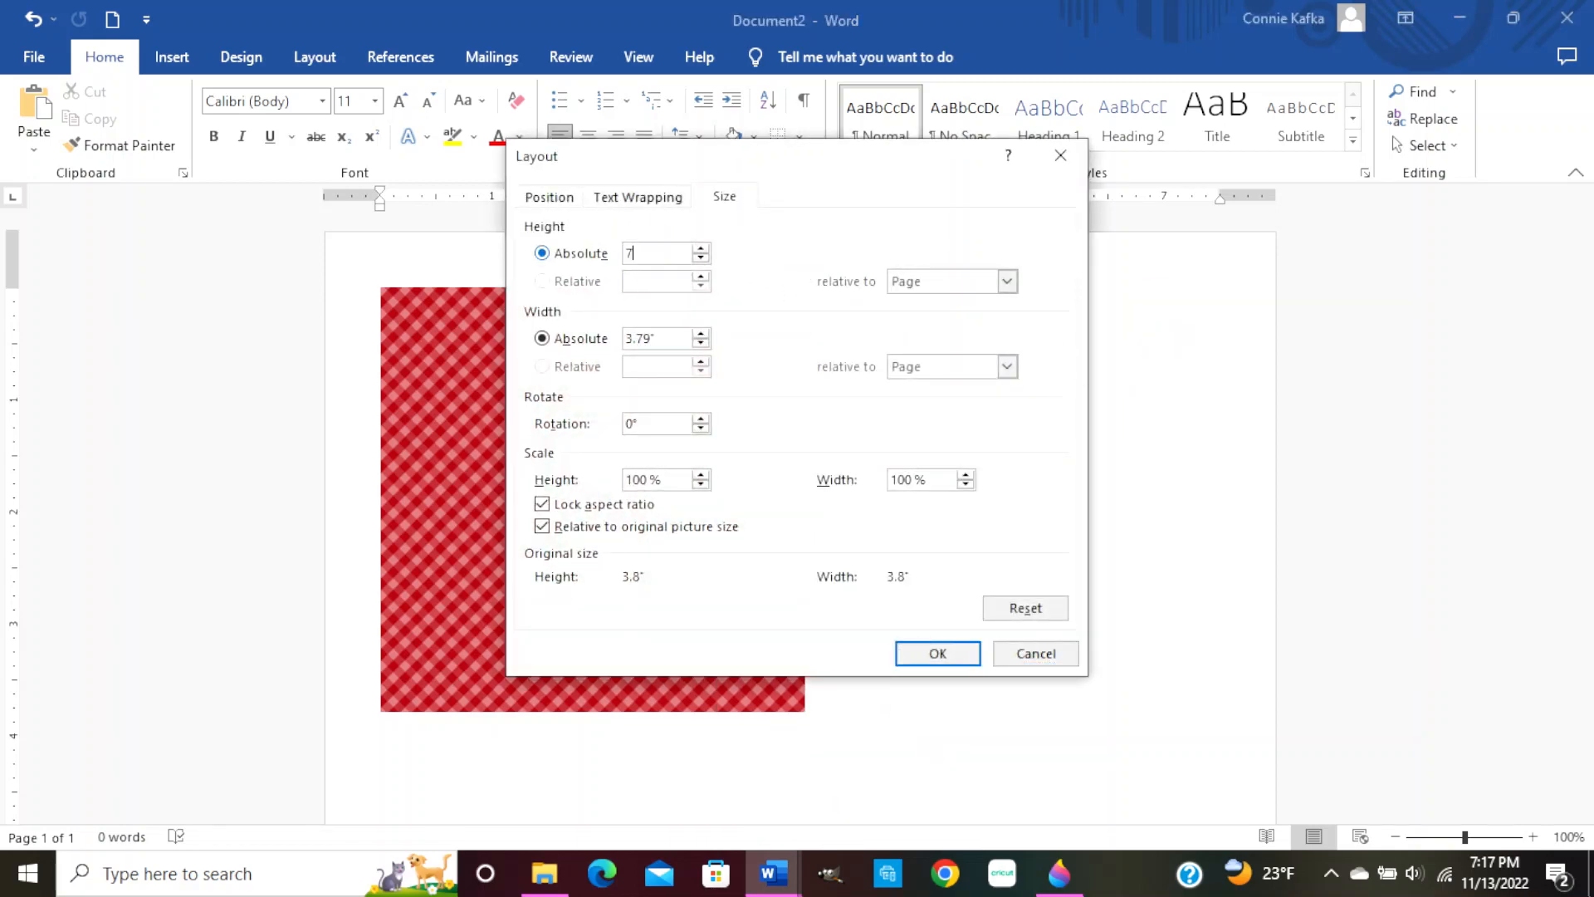
left_click(653, 343)
left_click(949, 662)
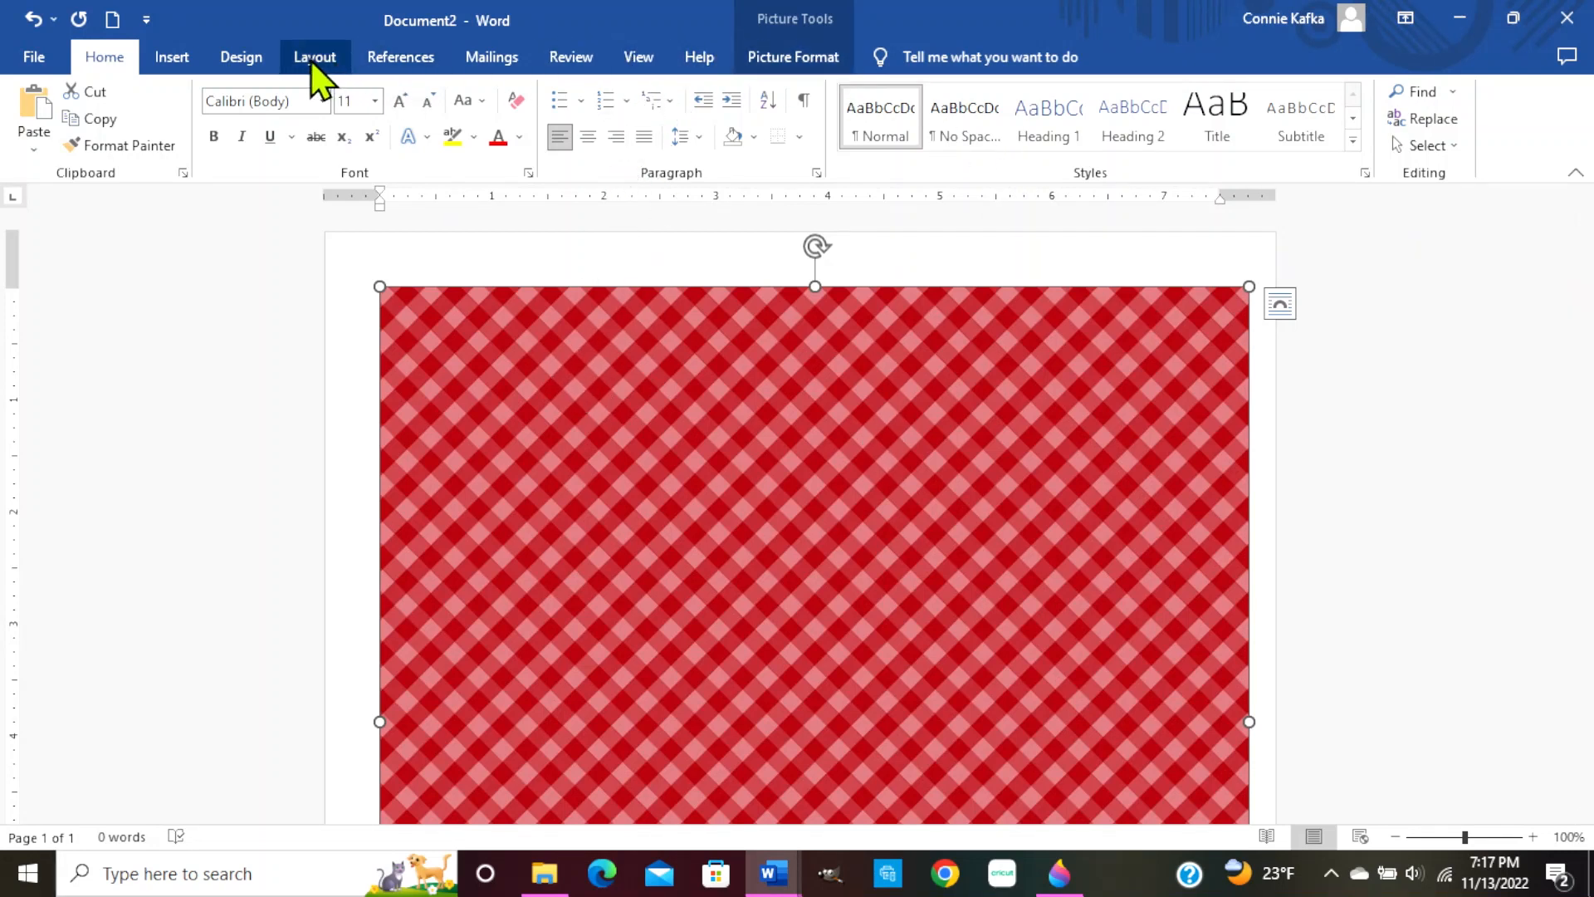
Set the gingham picture to Behind Text wrapping and drag it slightly left
right_click(669, 480)
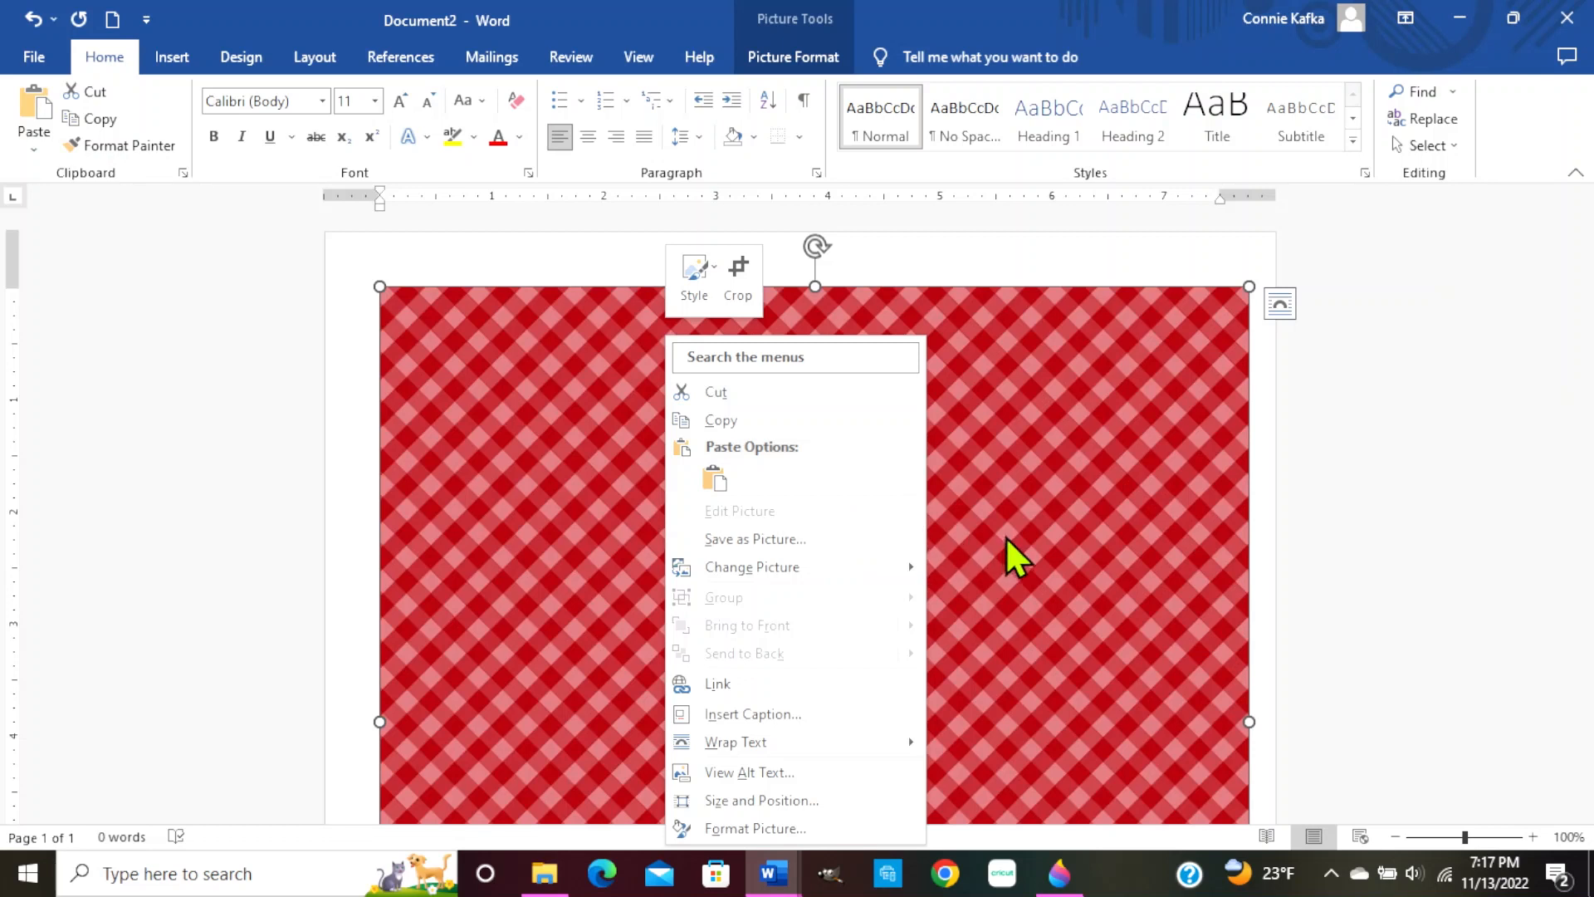
mouse_move(775, 748)
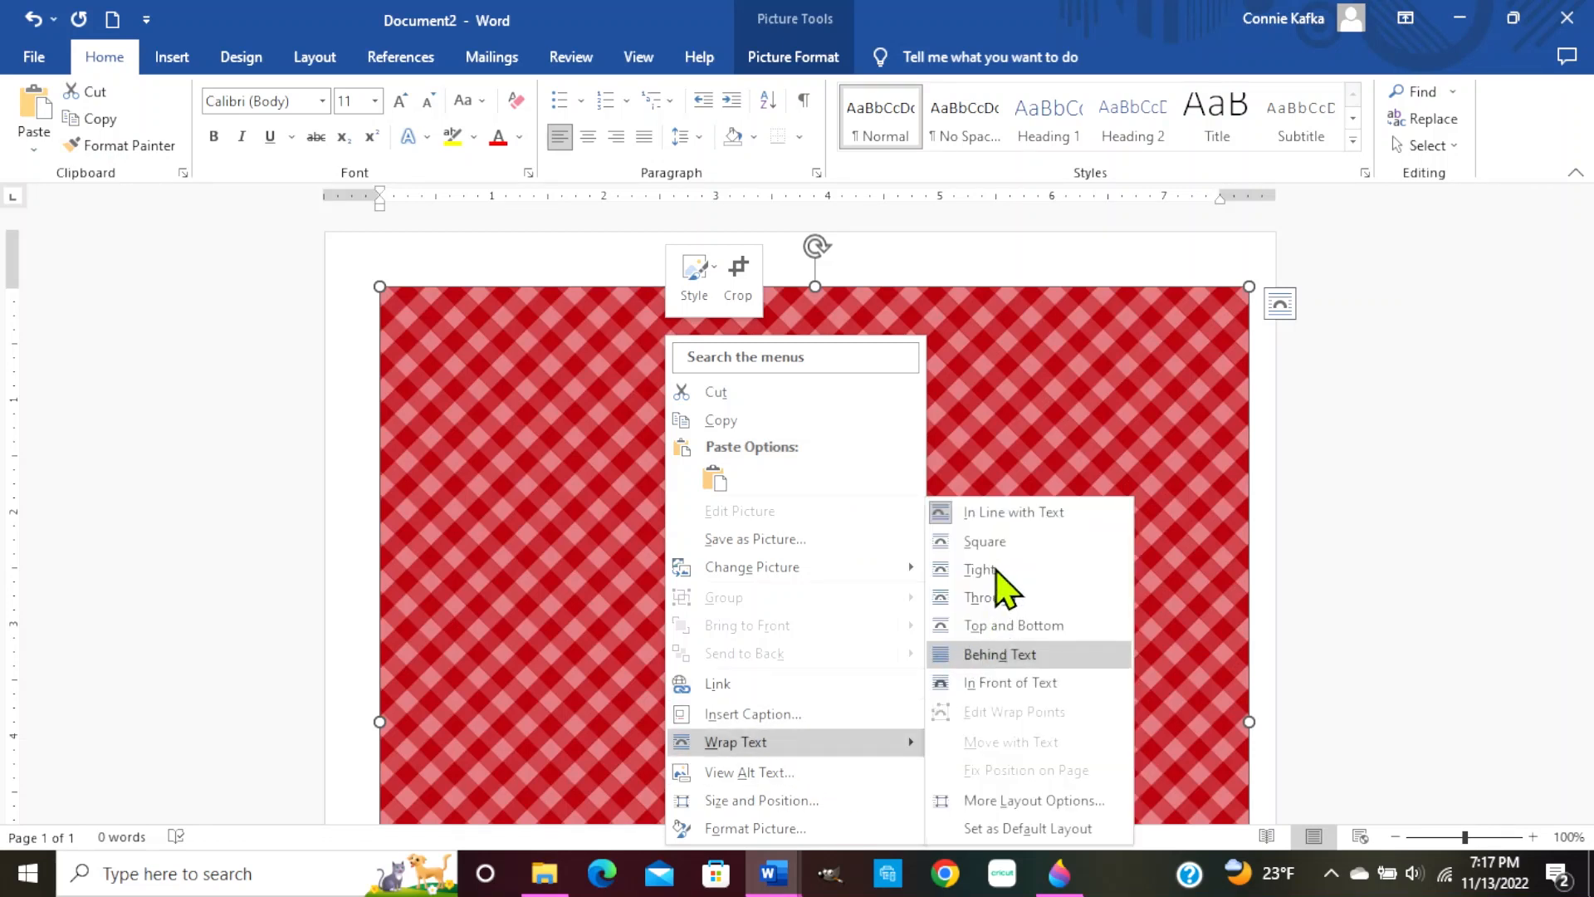
left_click(996, 569)
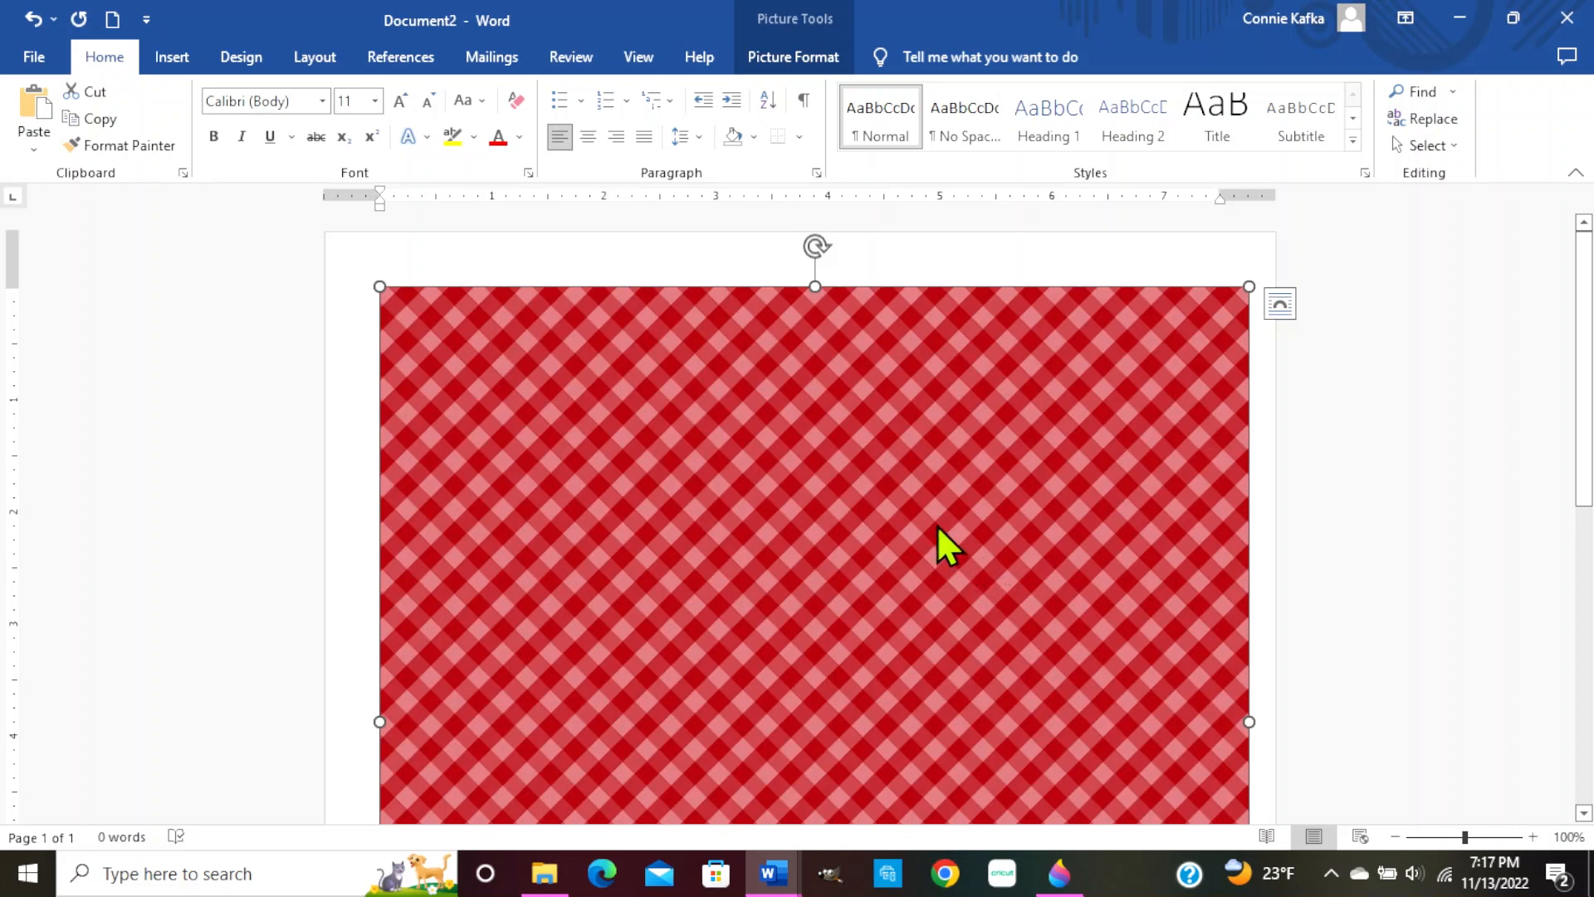
left_click_drag(939, 528, 846, 524)
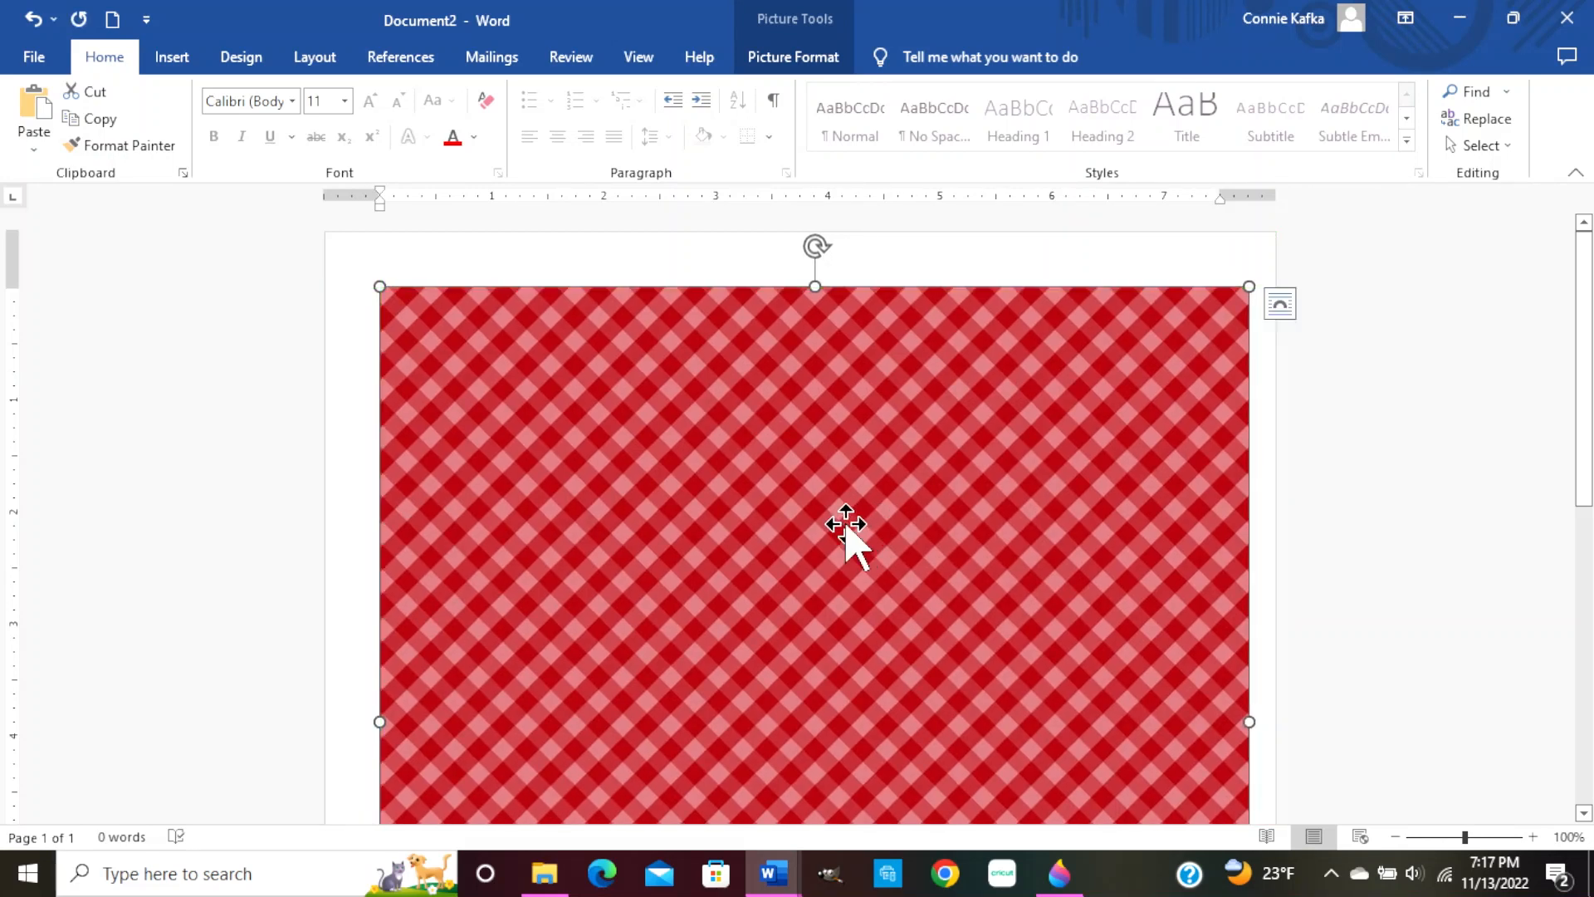
scroll(847, 532, "down", 4)
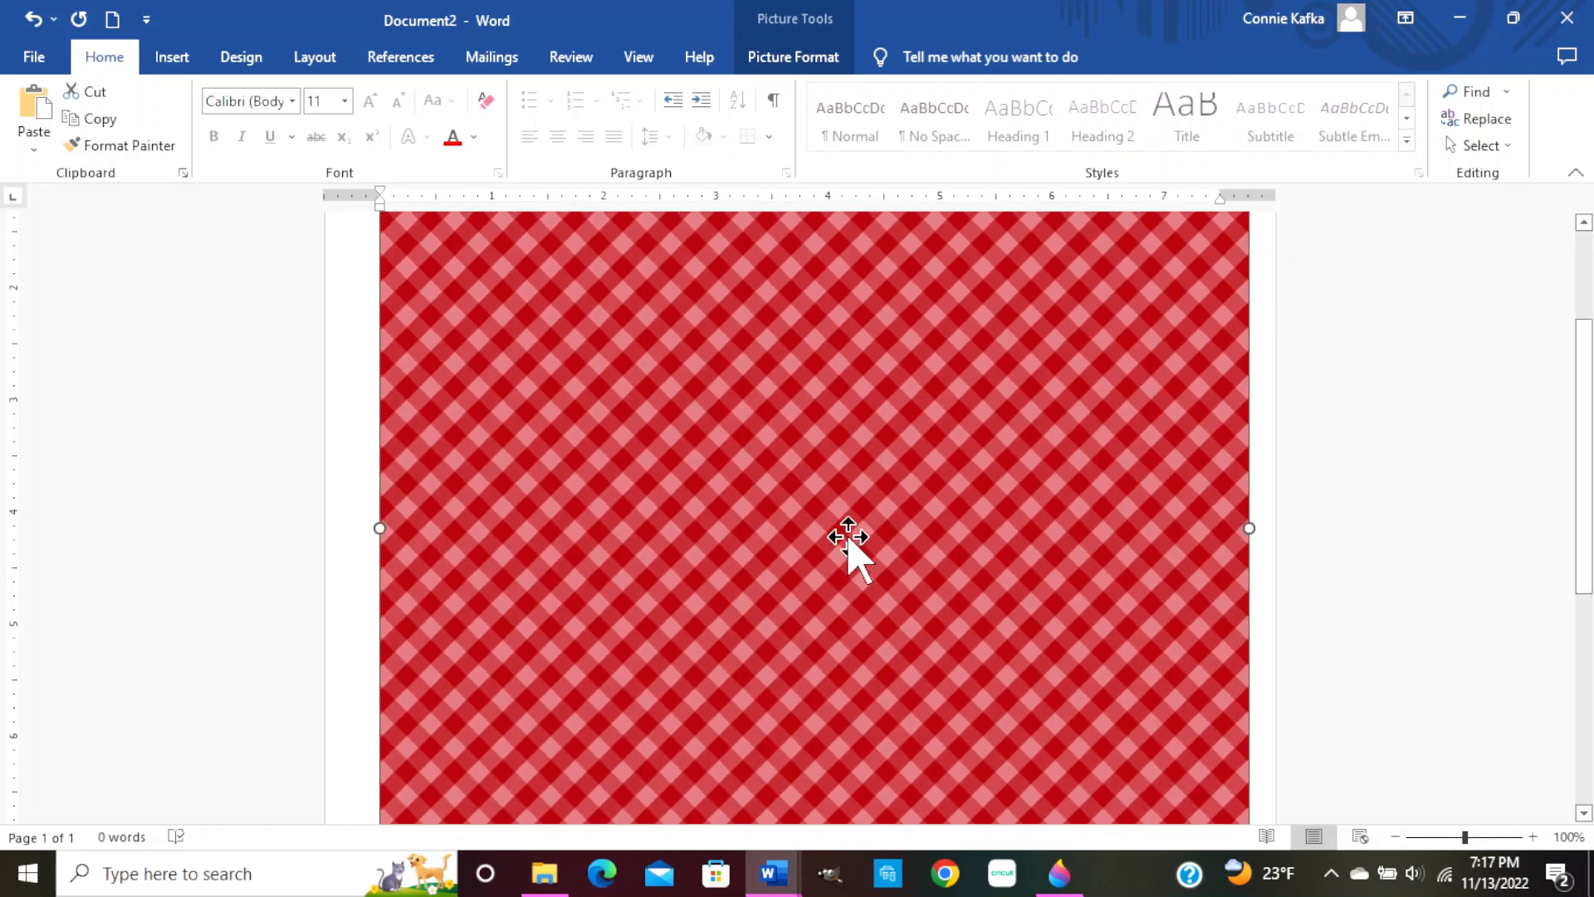
scroll(848, 539, "down", 1)
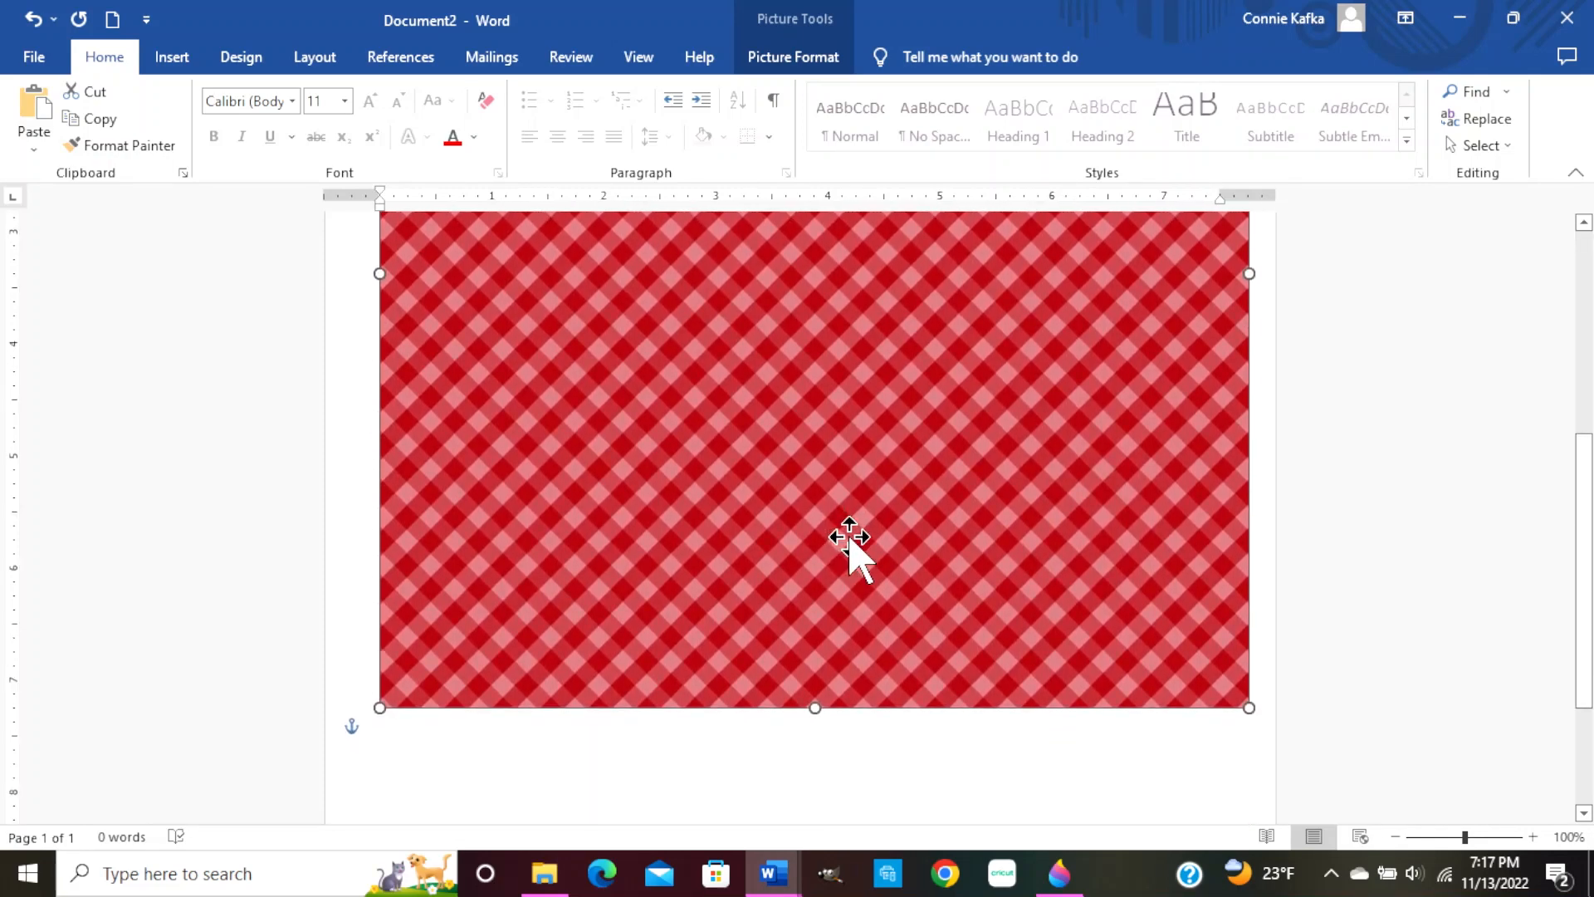
scroll(822, 525, "up", 3)
right_click(819, 523)
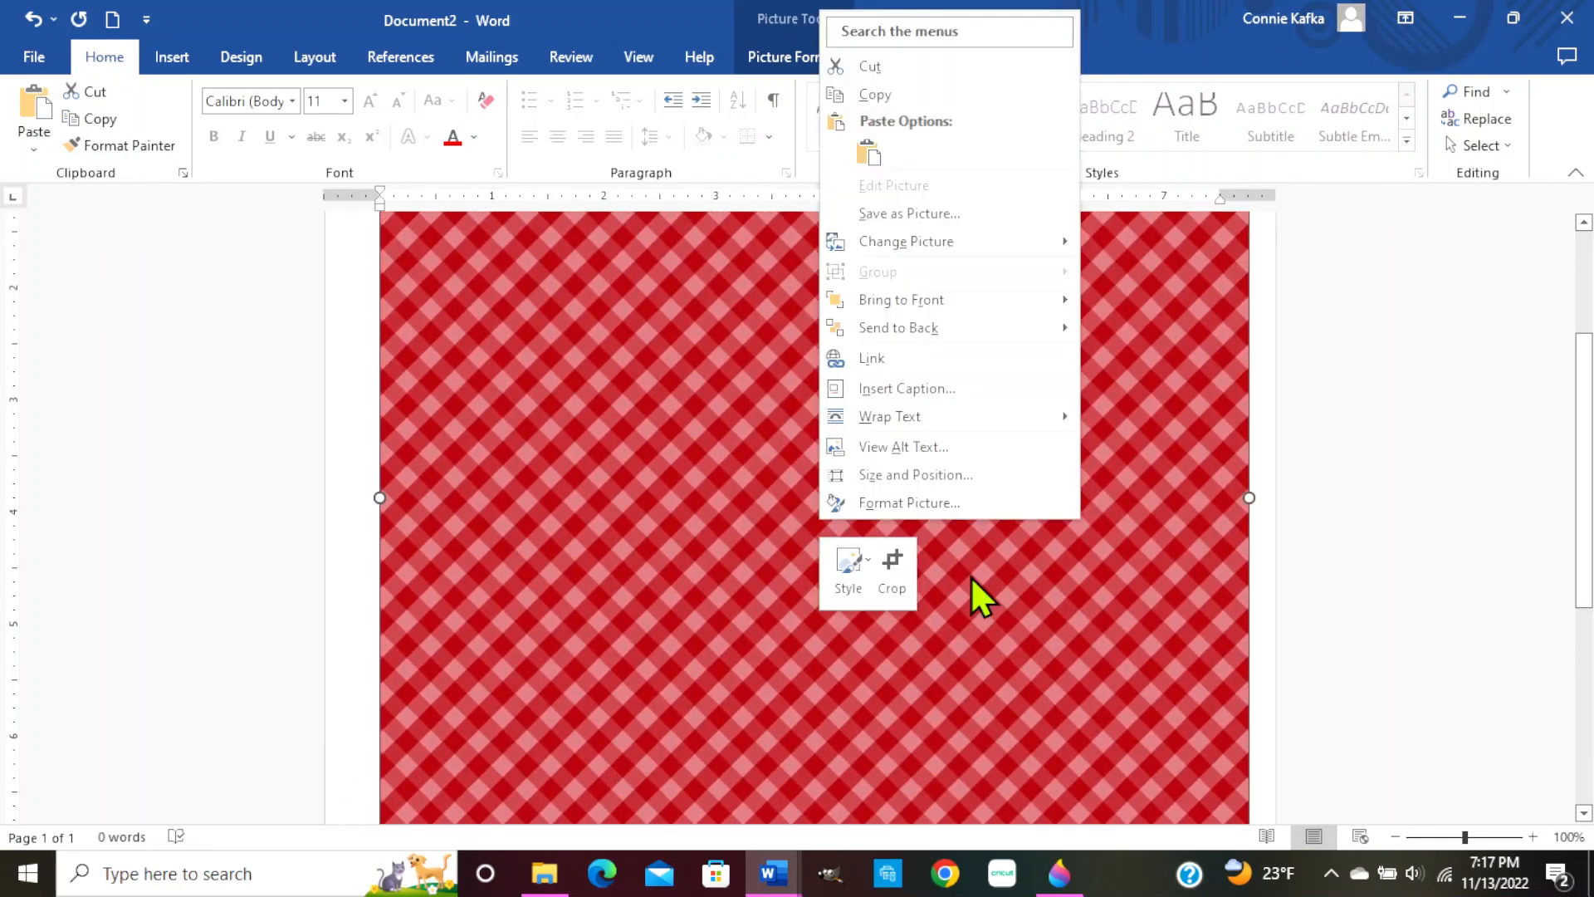
left_click(945, 474)
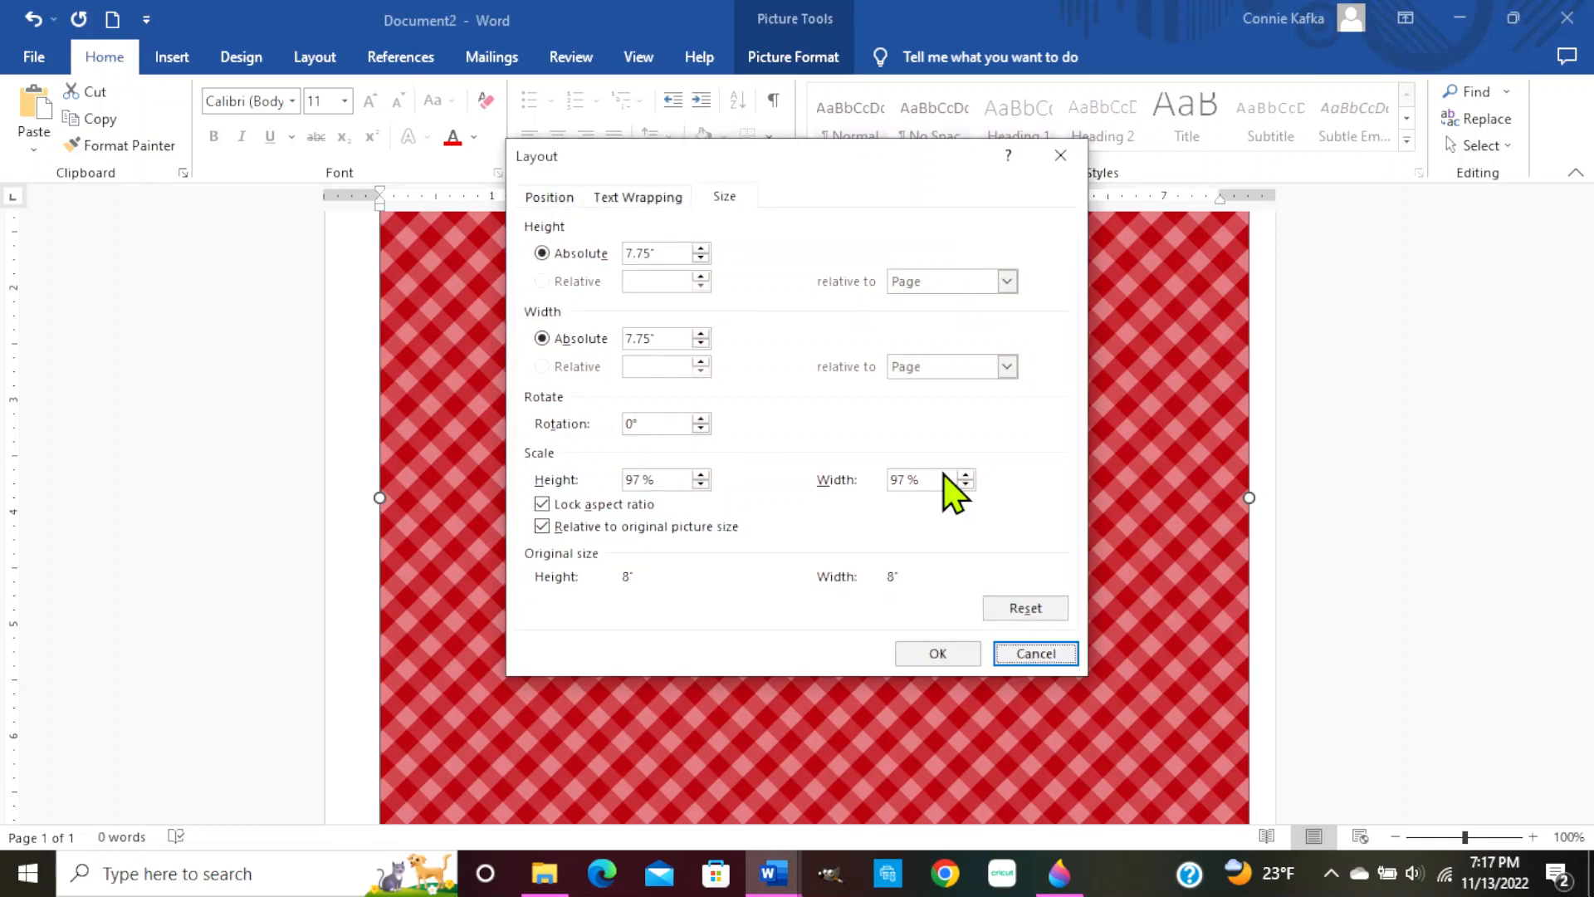
left_click(944, 655)
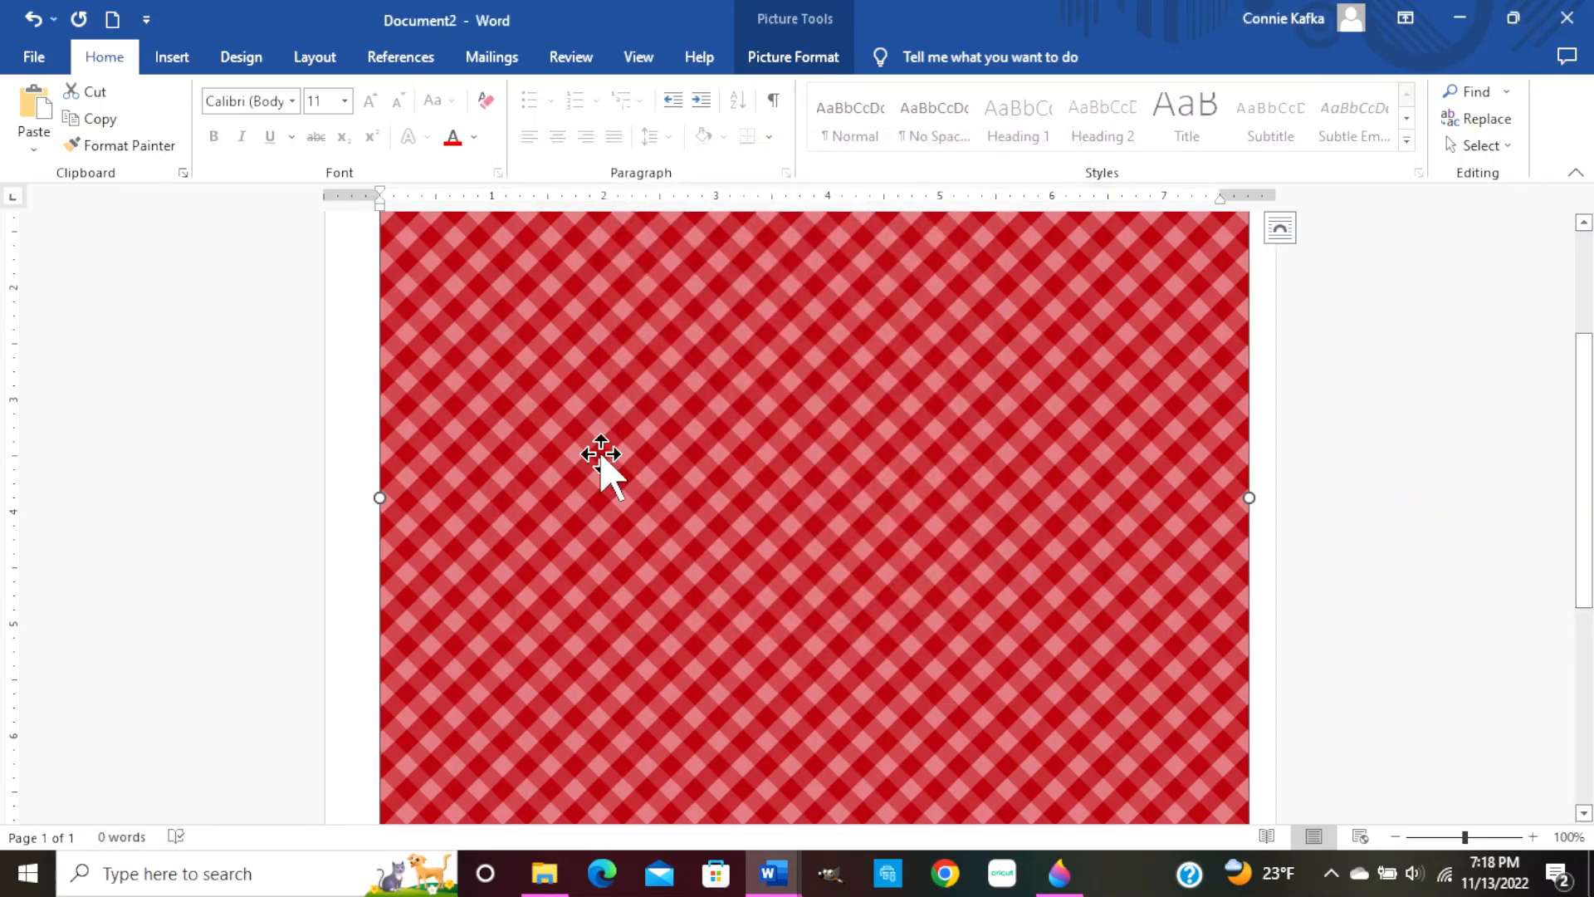
scroll(719, 475, "down", 2)
scroll(720, 474, "up", 5)
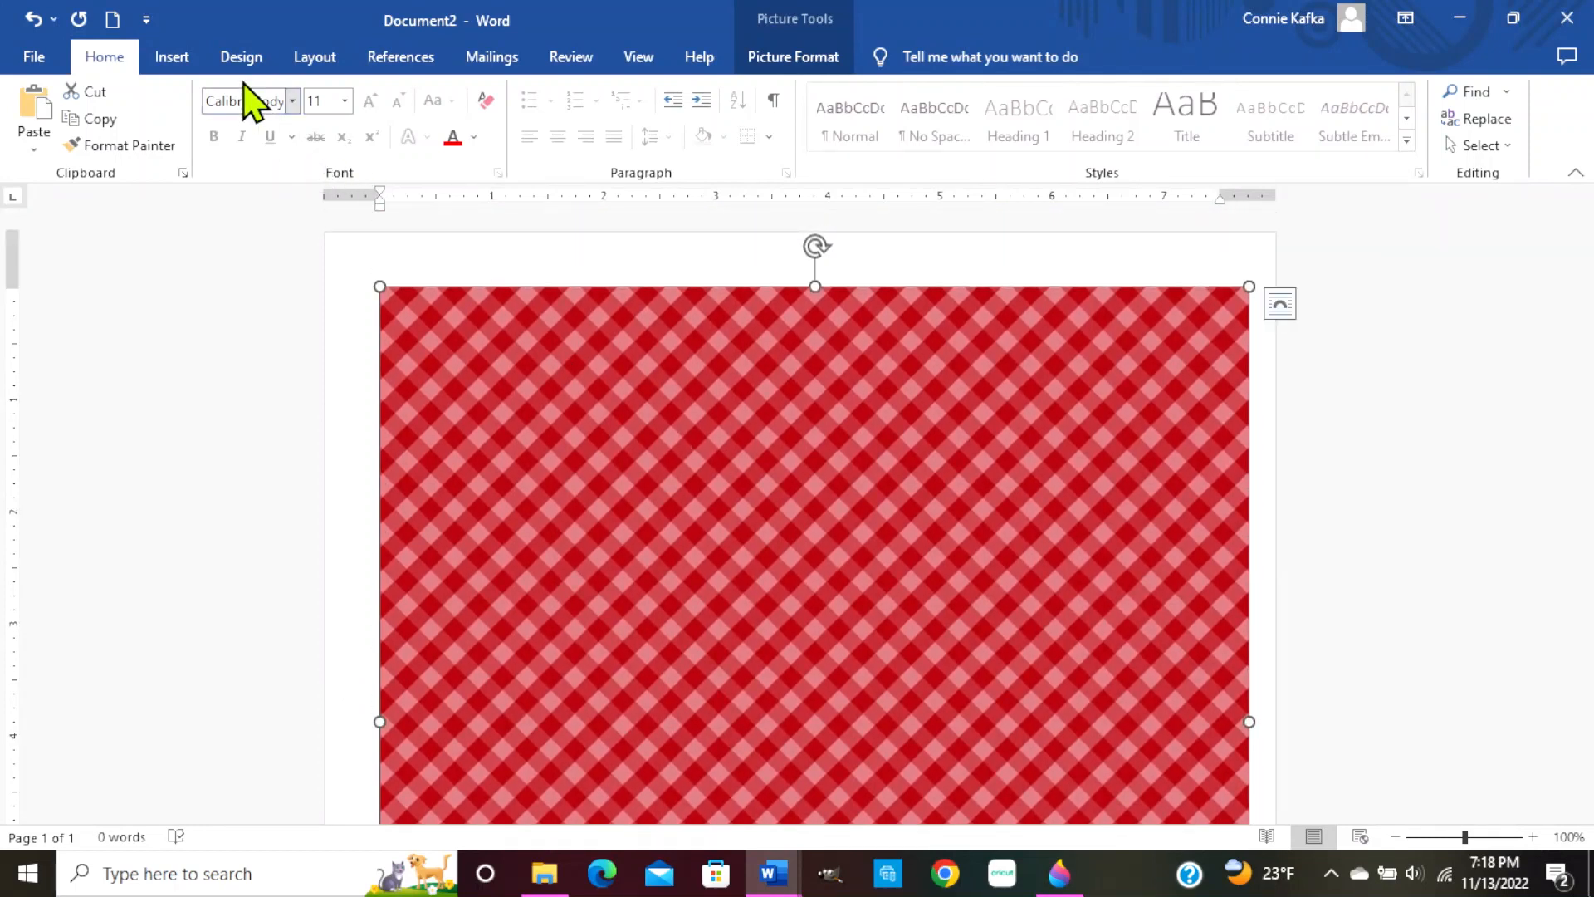
Delete the gingham picture and set the page to Legal size in landscape orientation
key("Delete")
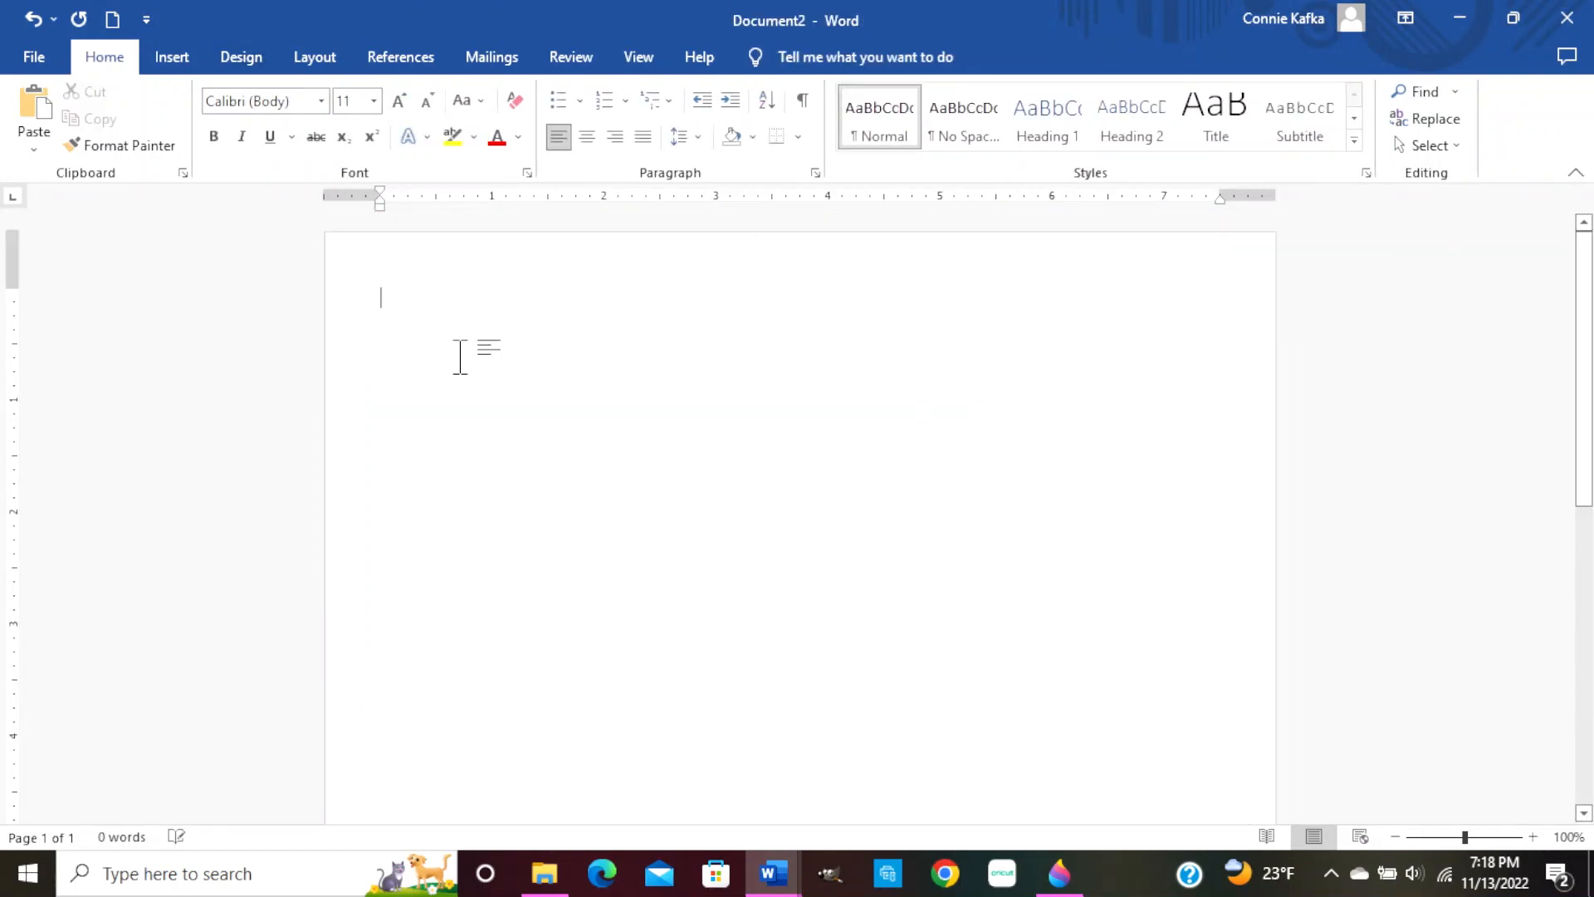
left_click(309, 58)
left_click(165, 115)
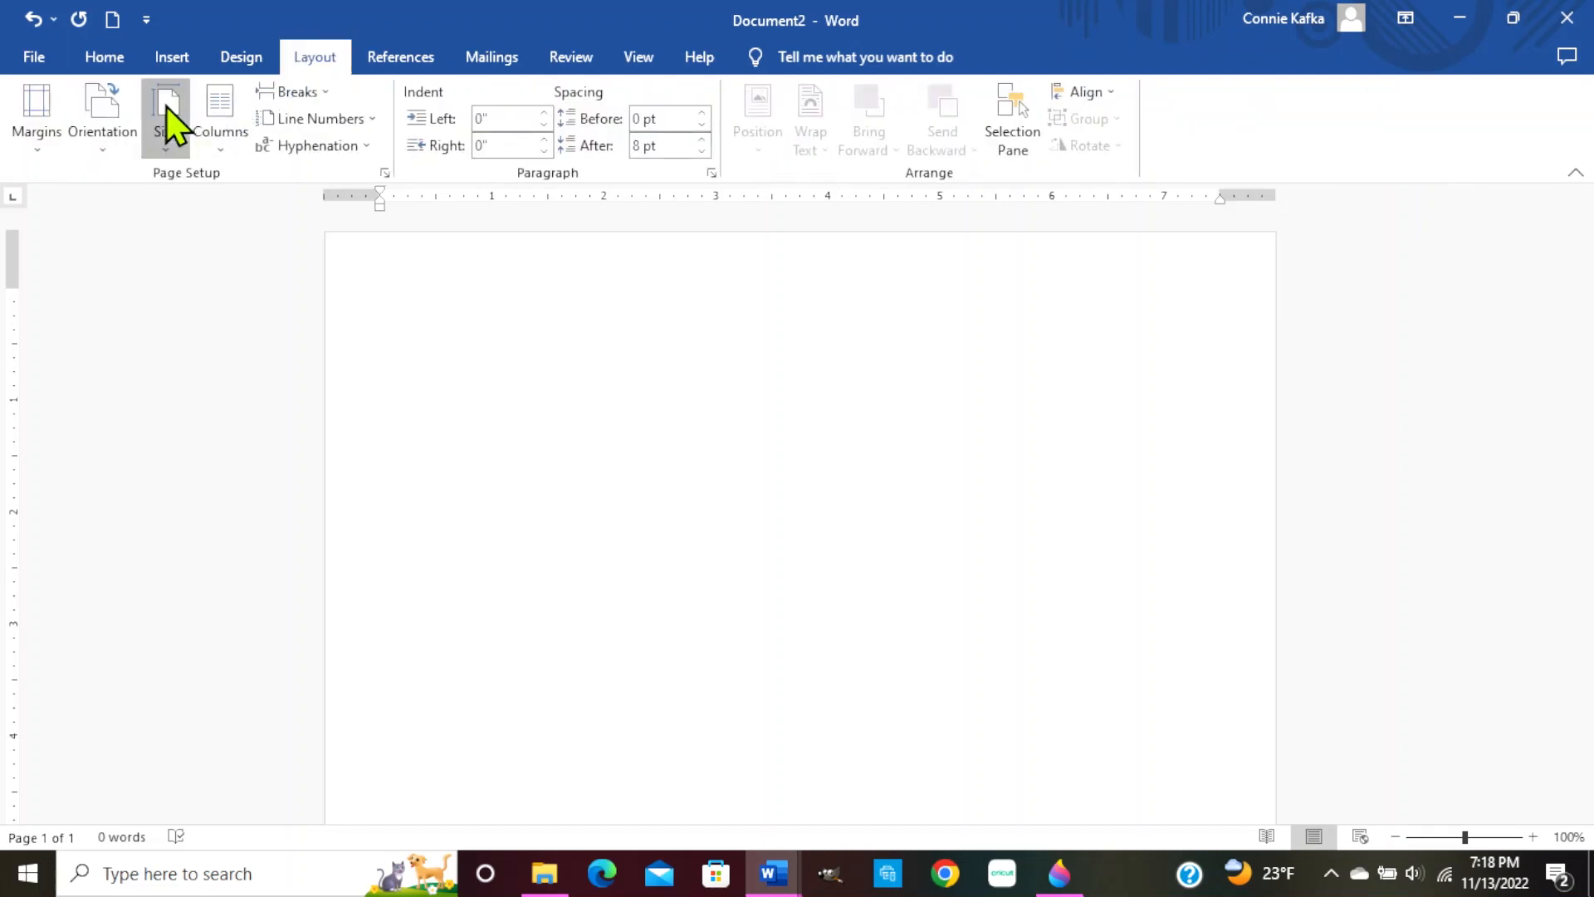
left_click(208, 238)
left_click(103, 137)
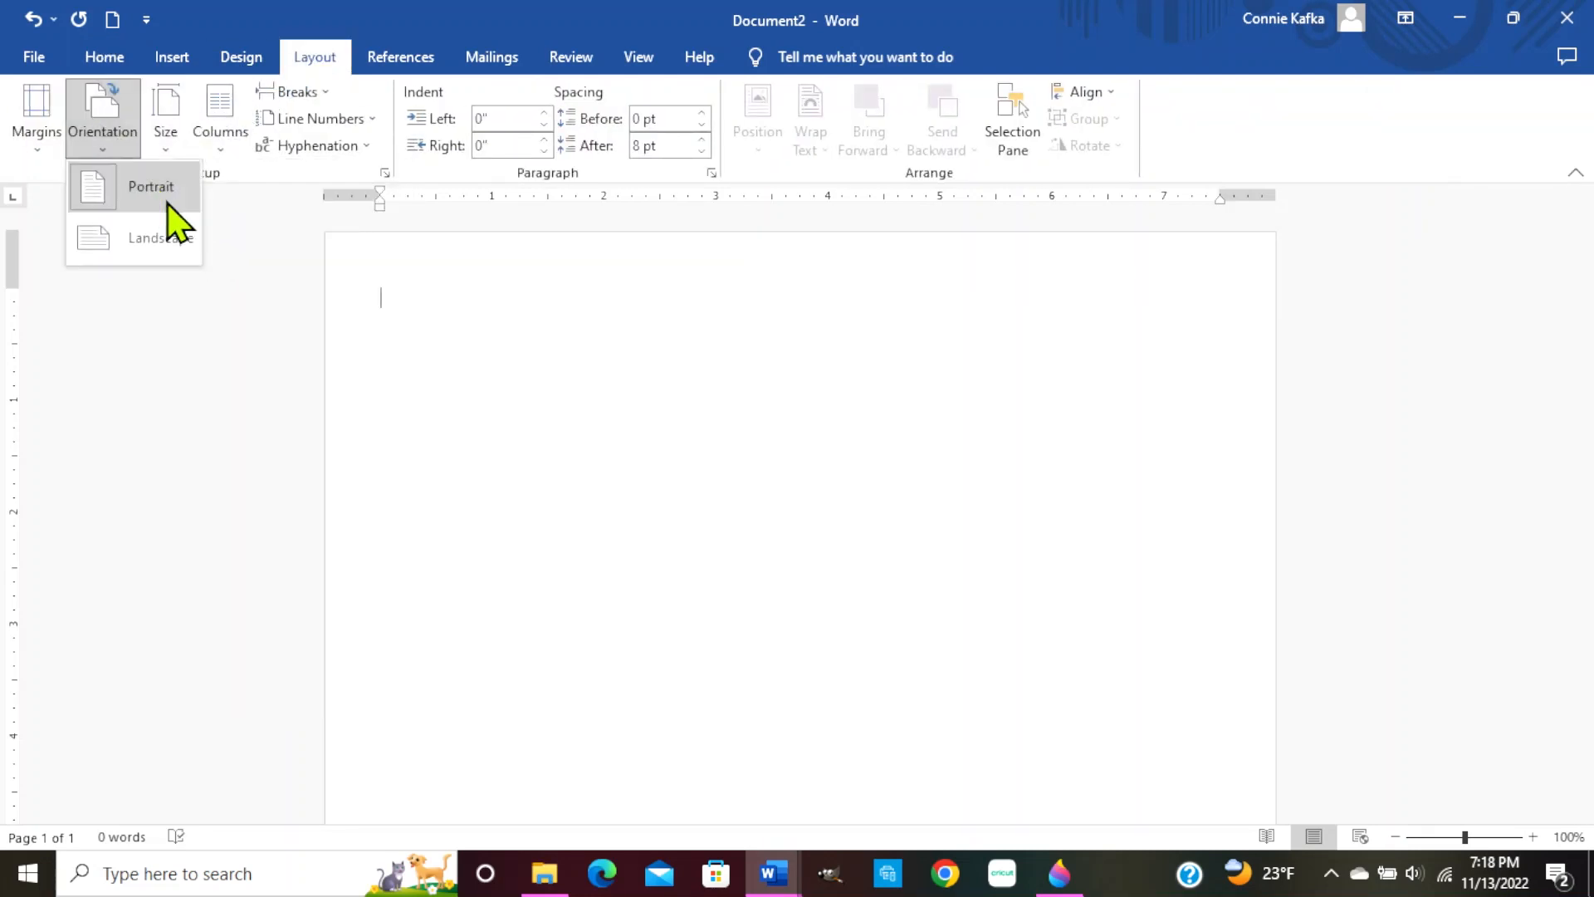
left_click(165, 233)
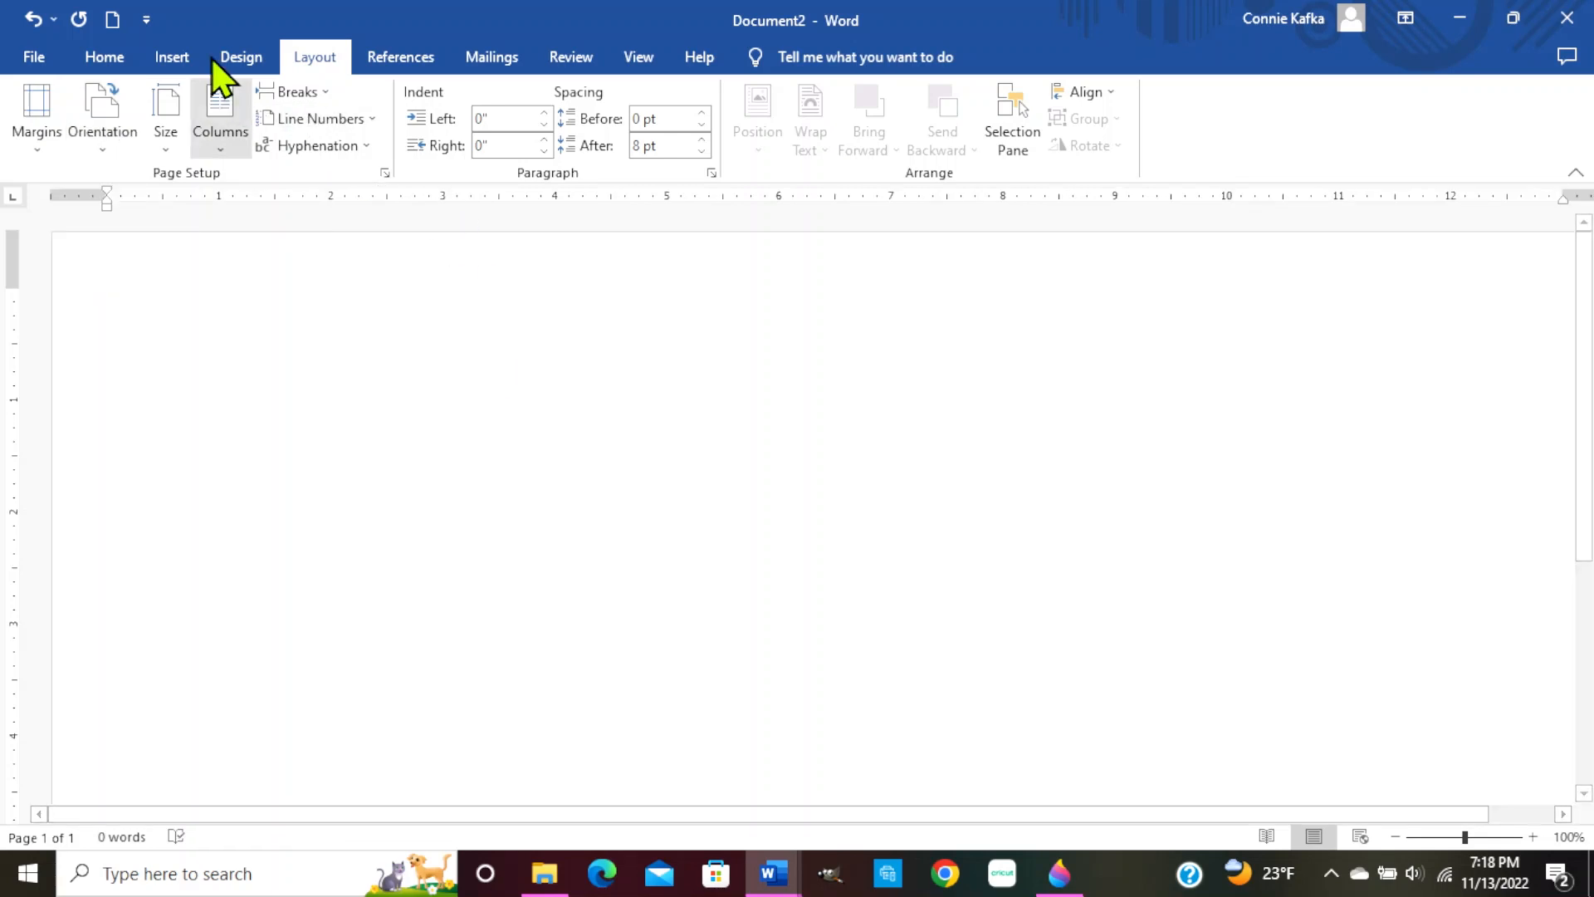
left_click(171, 56)
left_click(258, 145)
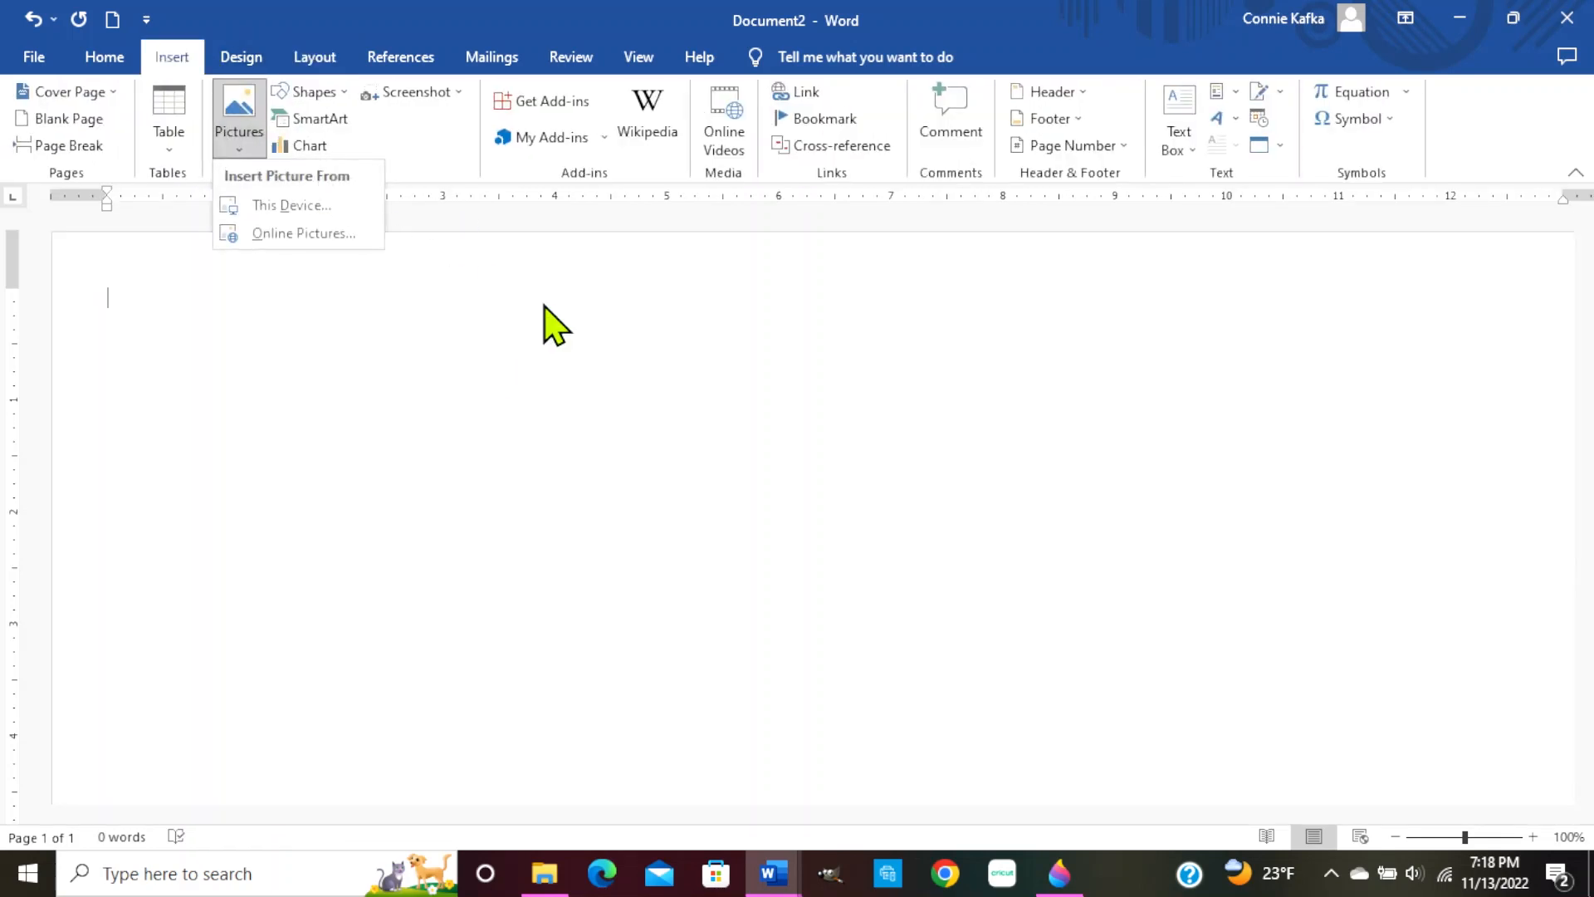
left_click(309, 208)
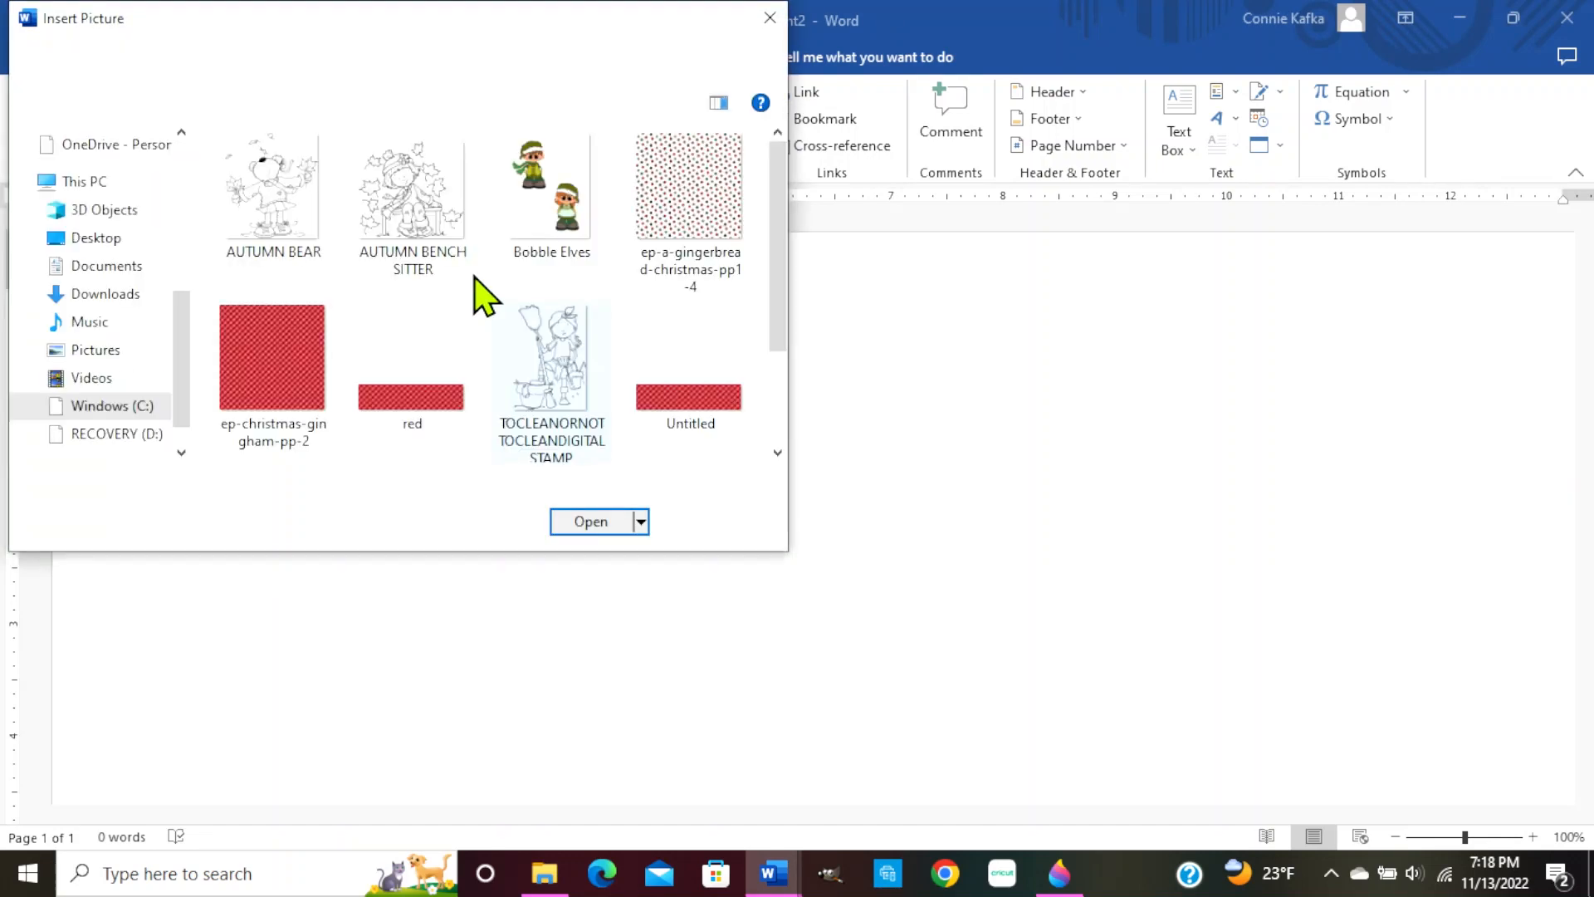
double_click(411, 394)
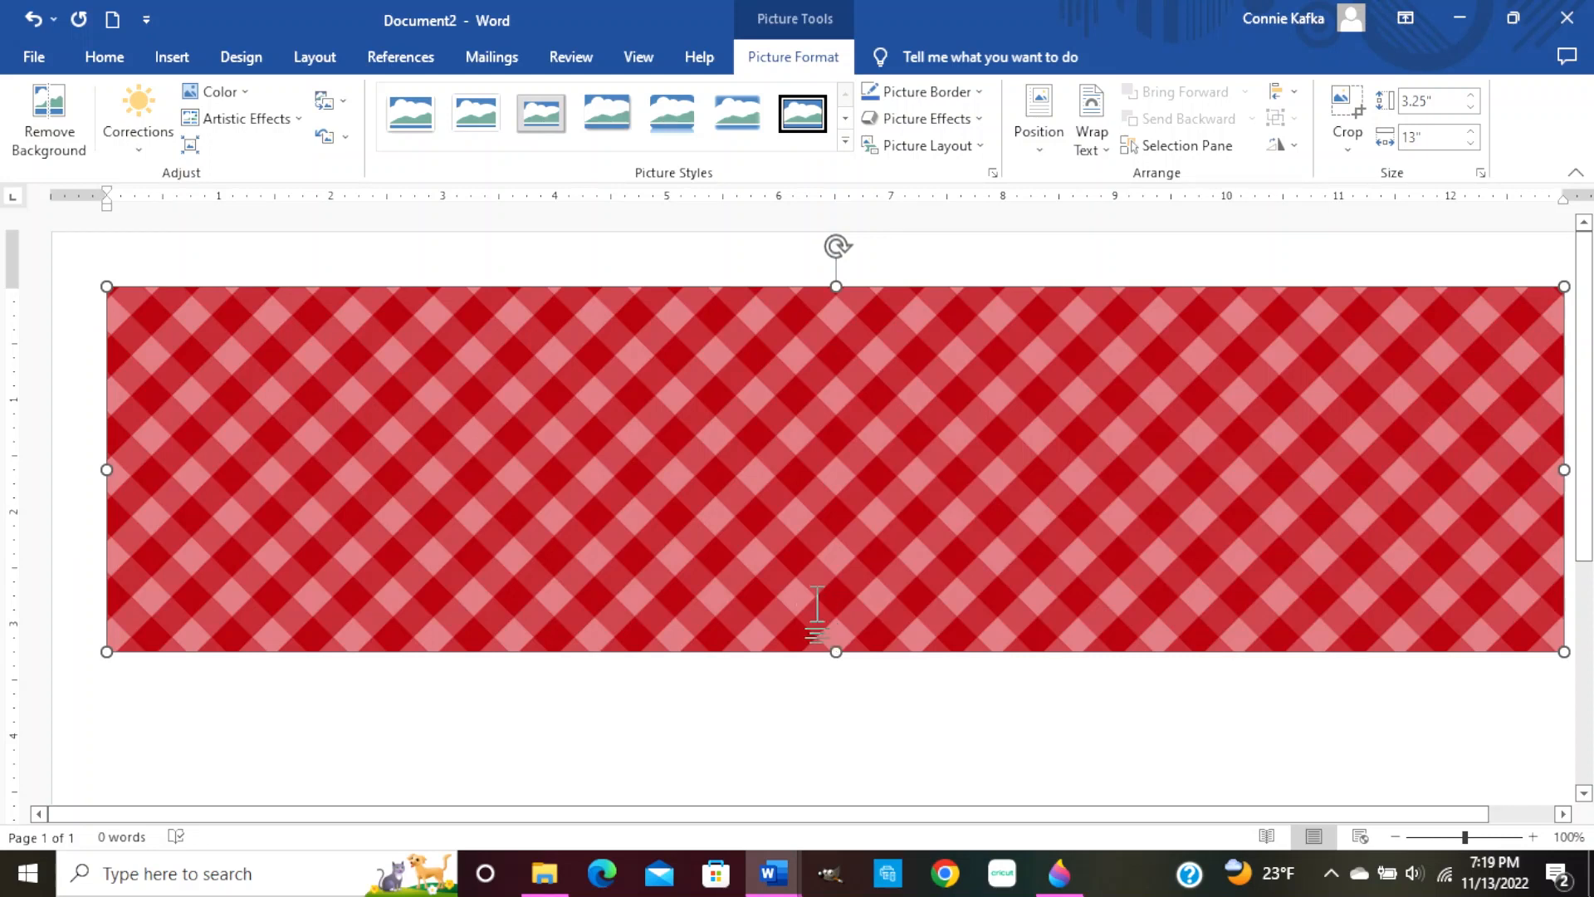
key("Delete")
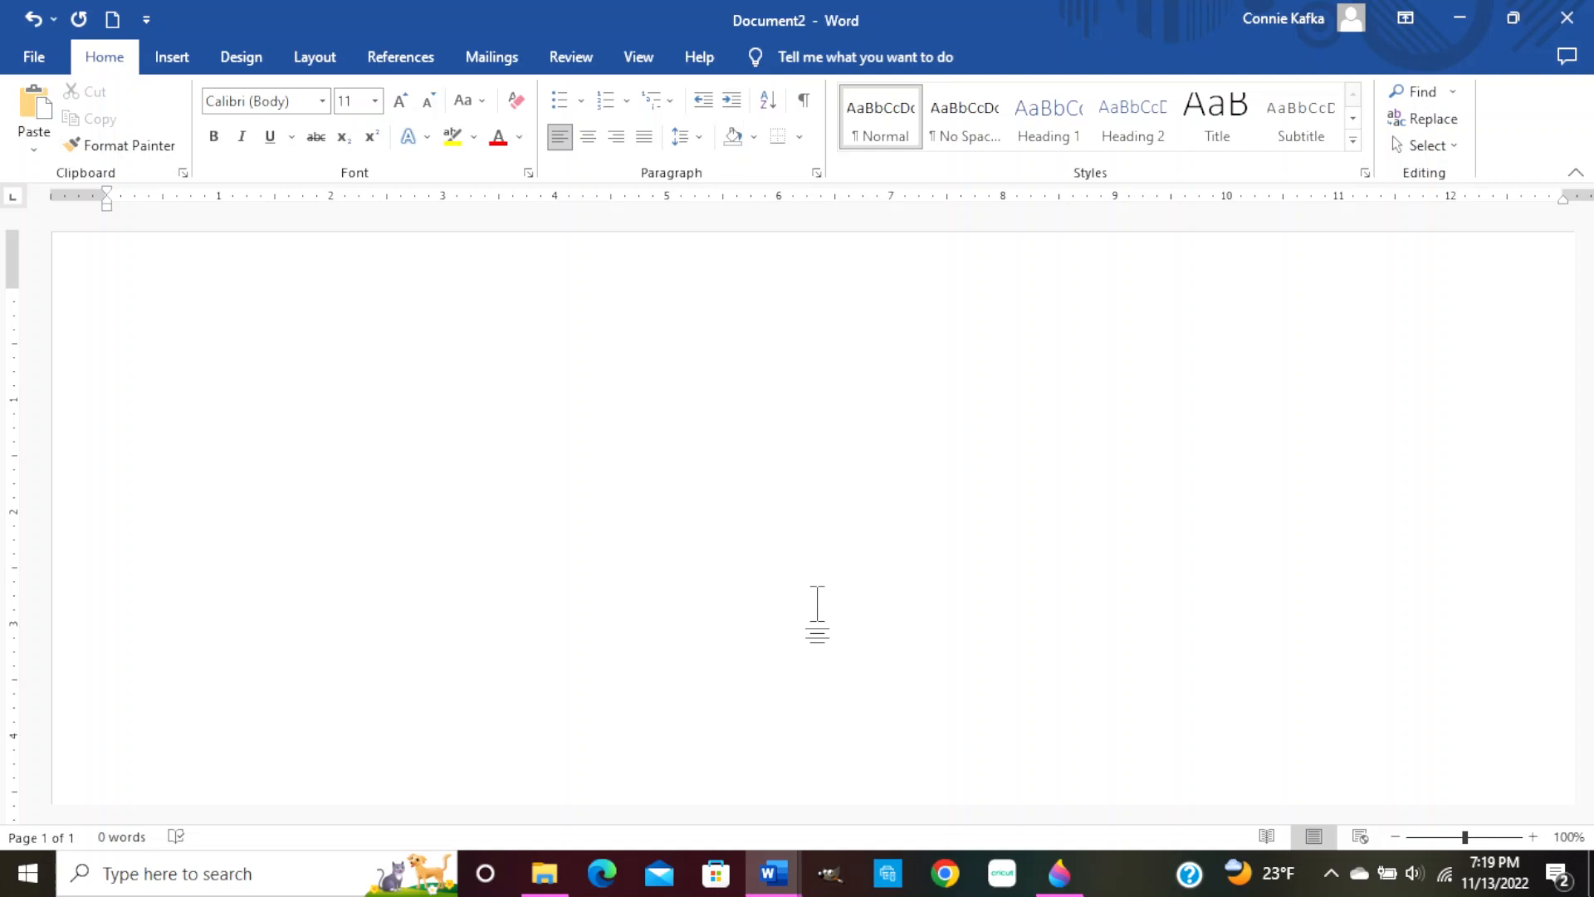
Insert the gingerbread christmas gumdrop pattern picture from this computer
left_click(315, 58)
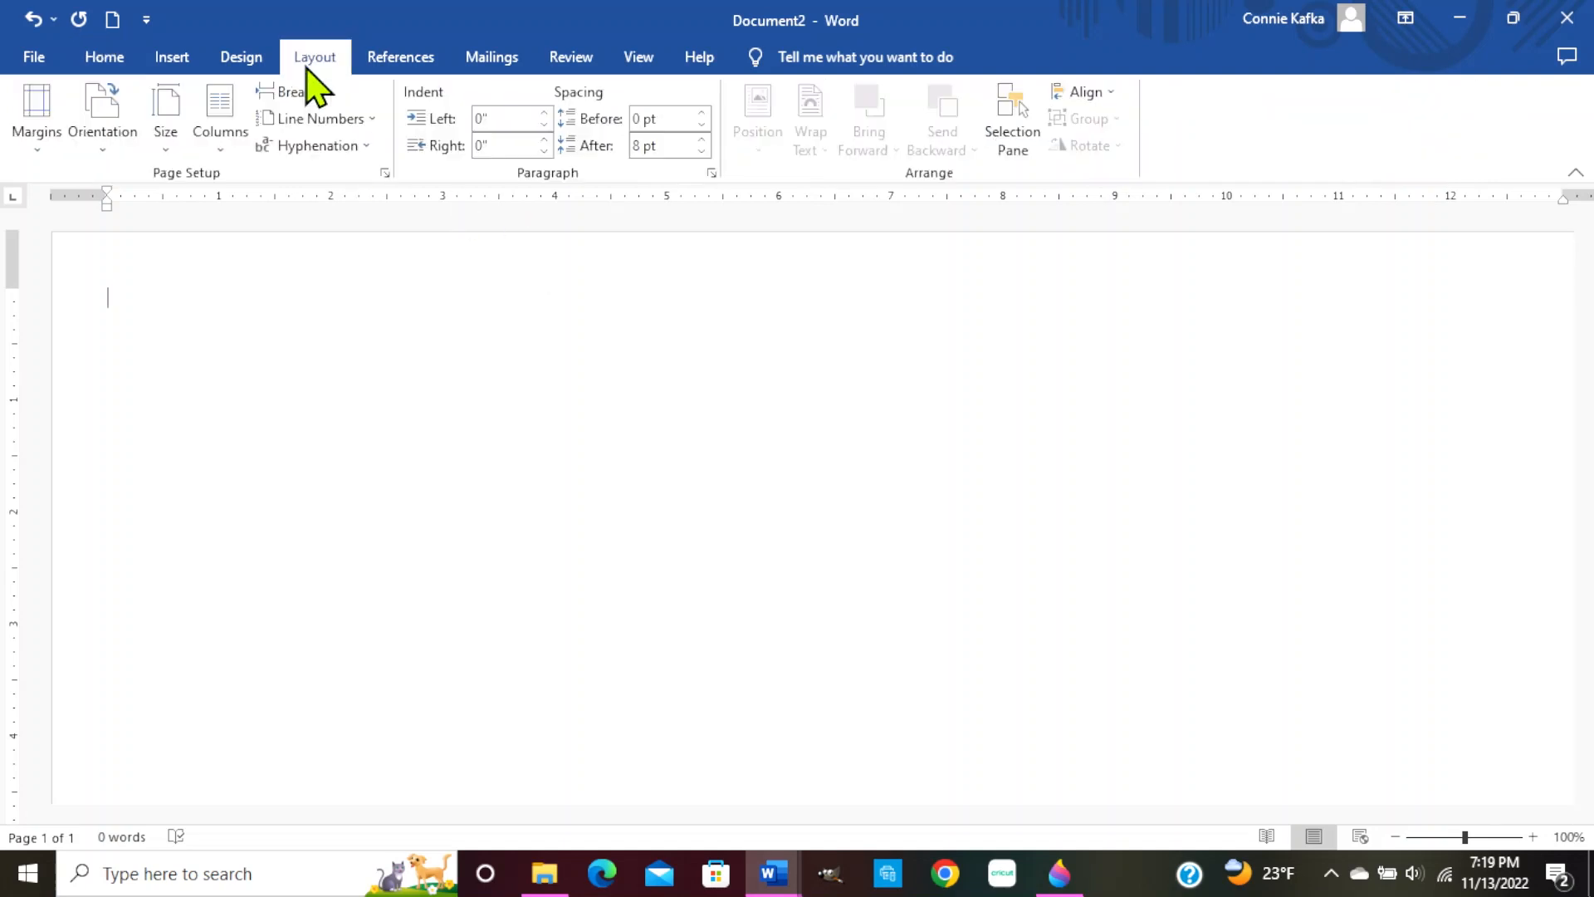
left_click(171, 59)
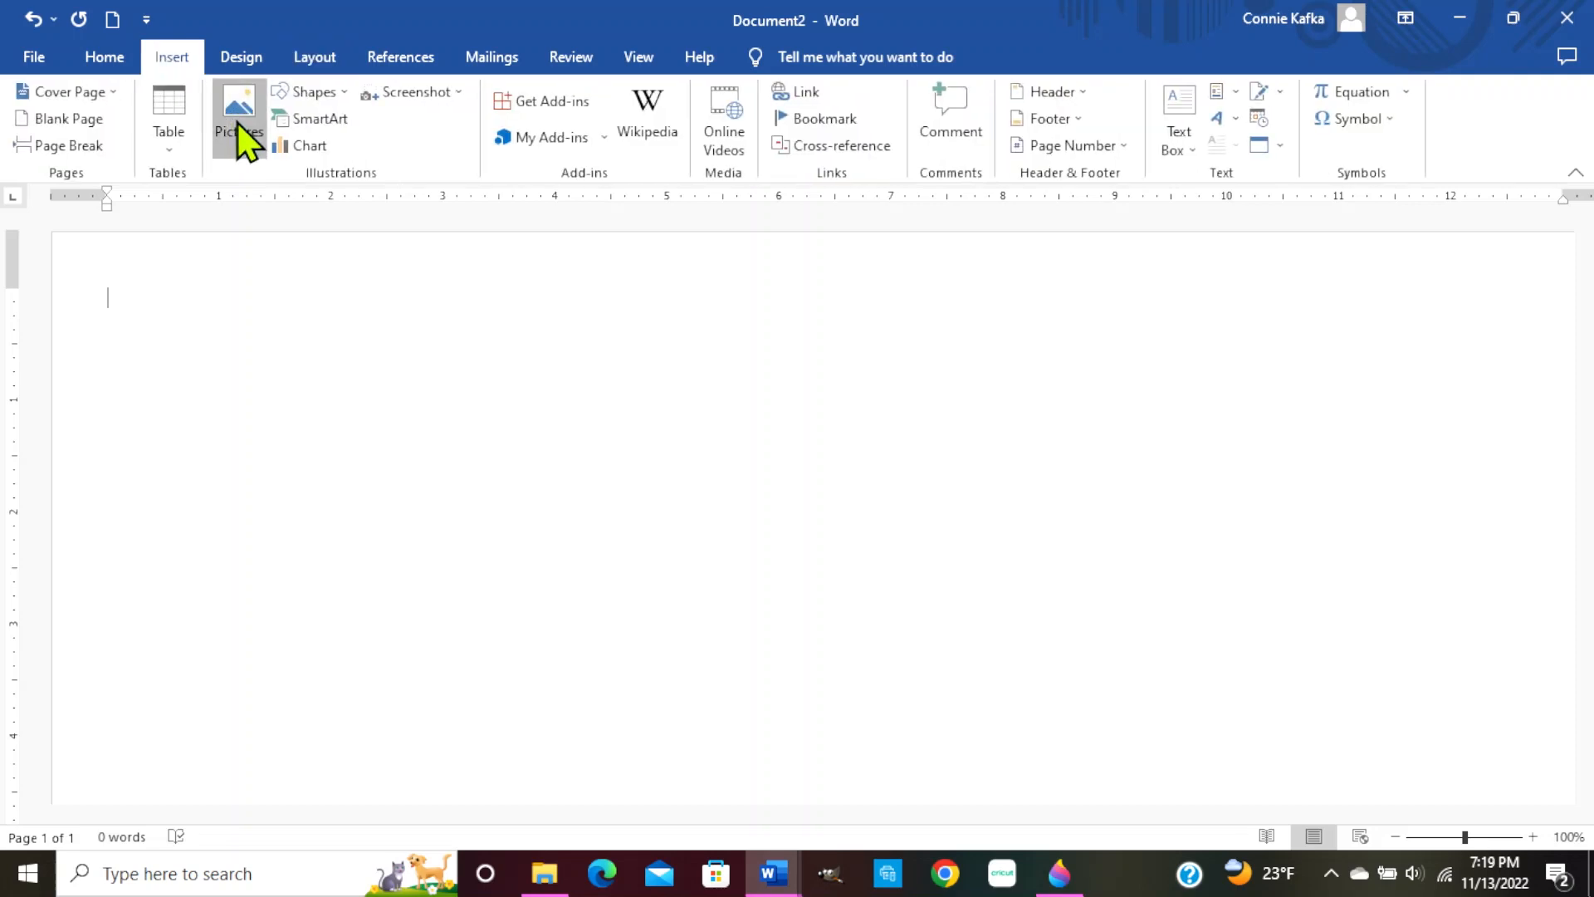
left_click(238, 122)
left_click(322, 207)
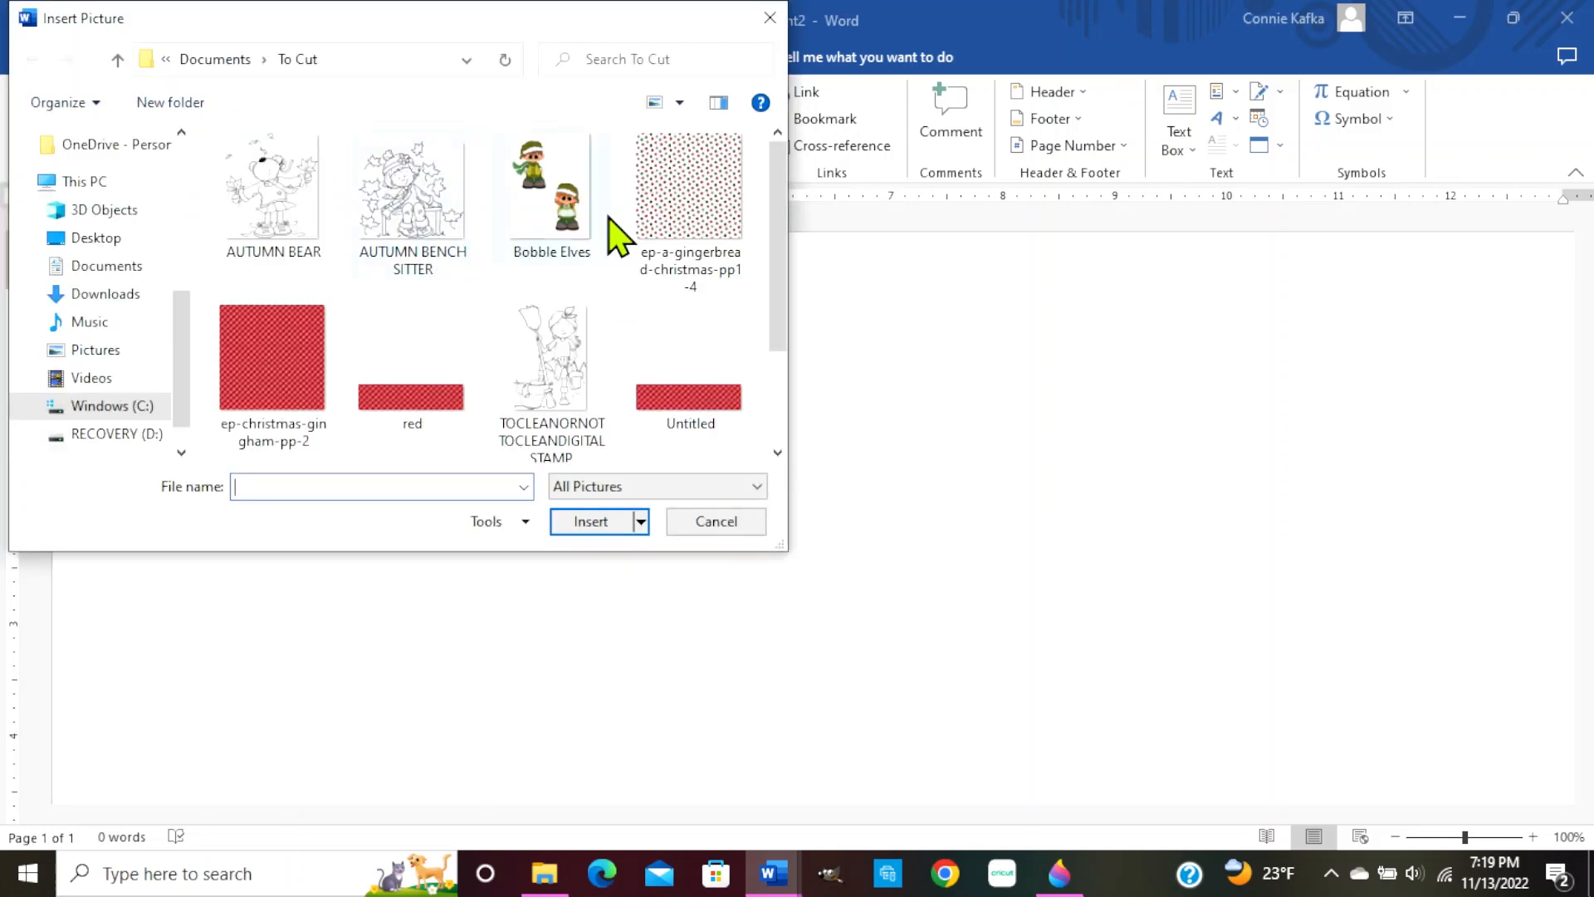
double_click(669, 232)
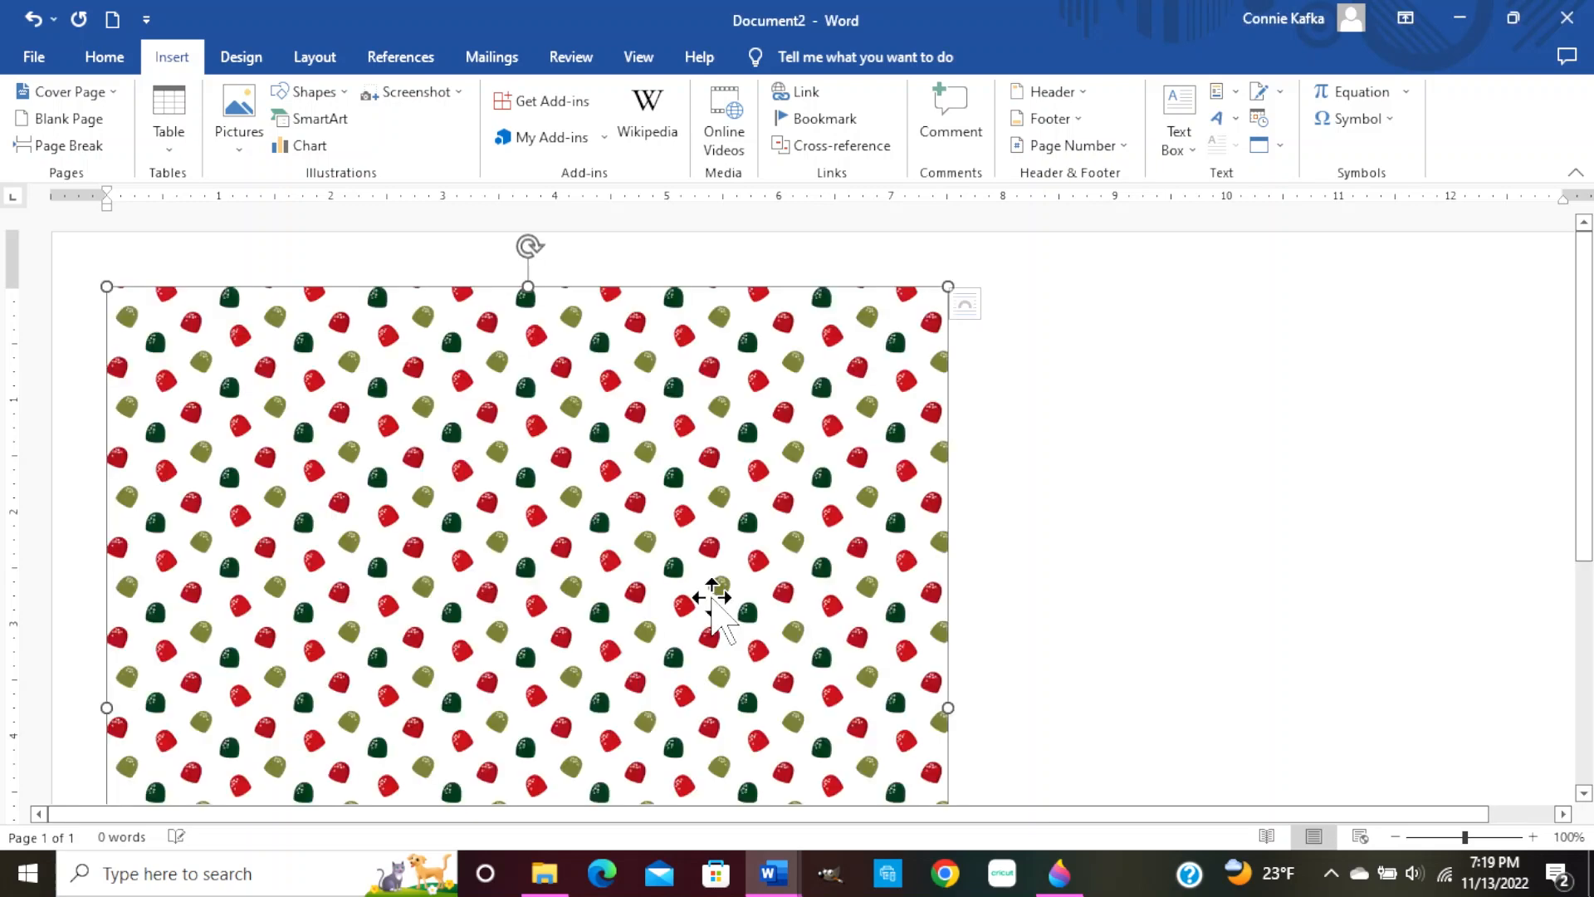
Stretch the gumdrop picture wider, then undo the stretch to keep it 7.5" square
scroll(1010, 515, "down", 1)
scroll(1009, 515, "down", 8)
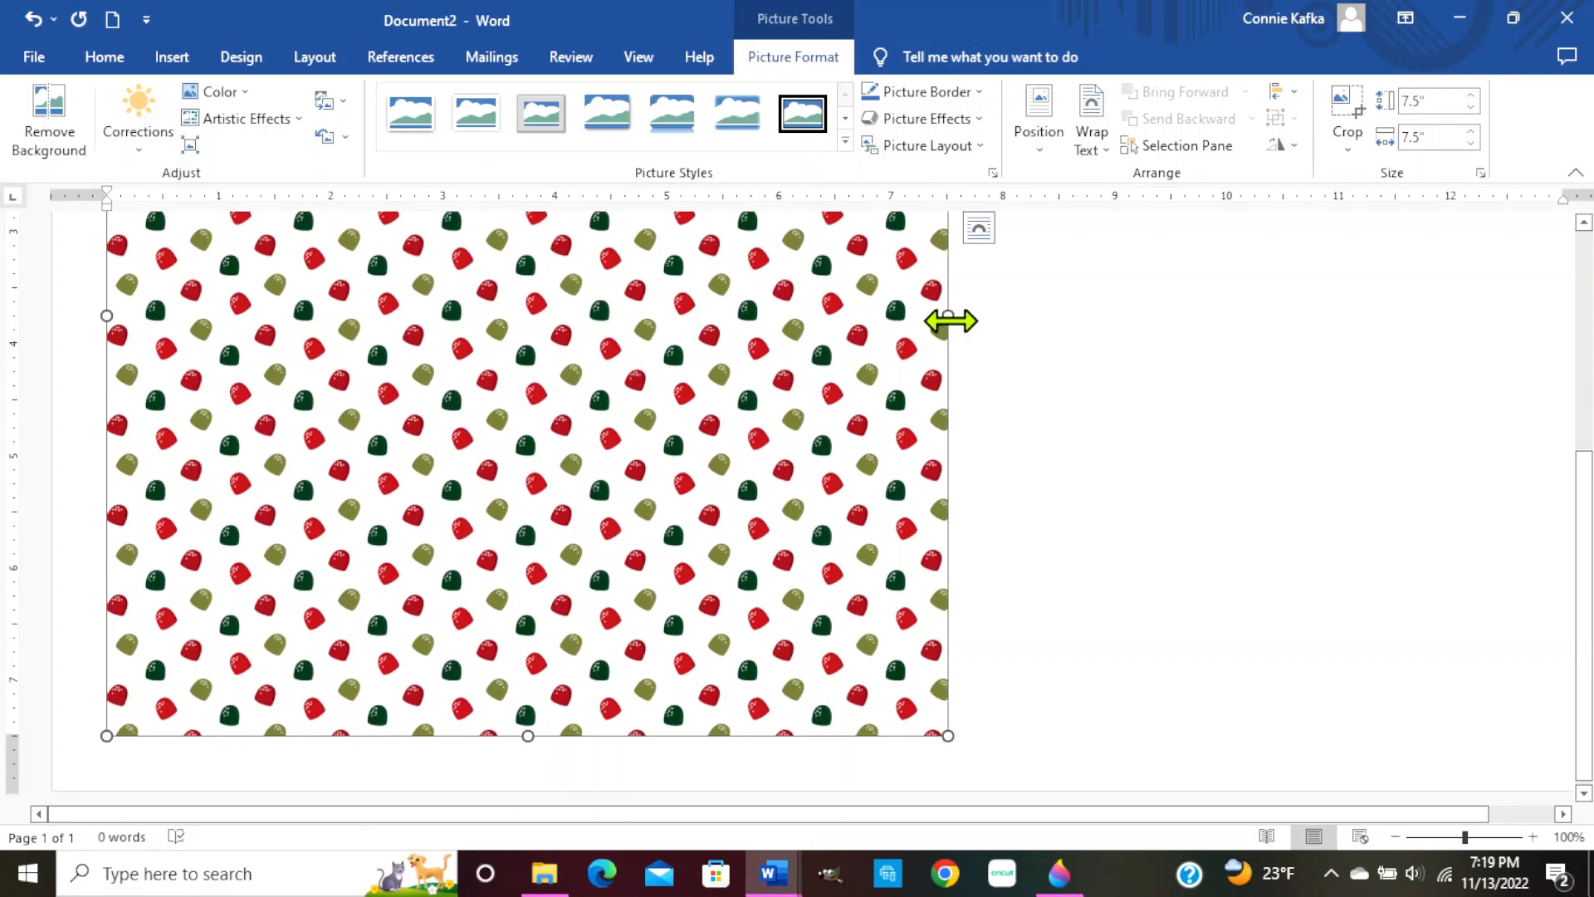
left_click_drag(951, 322, 1249, 318)
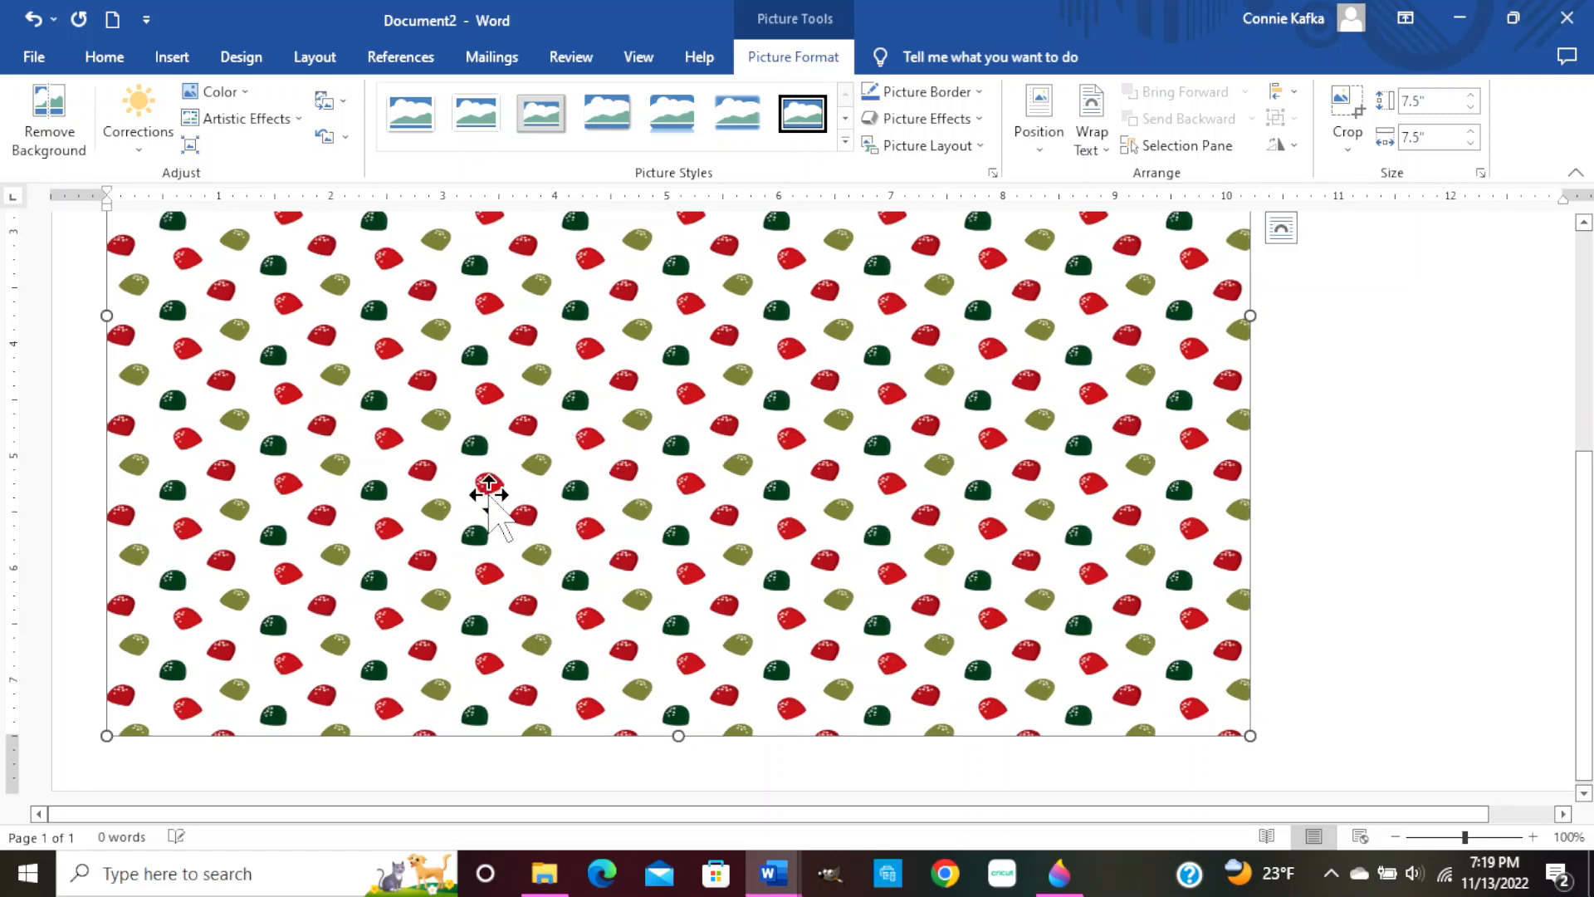
left_click(33, 18)
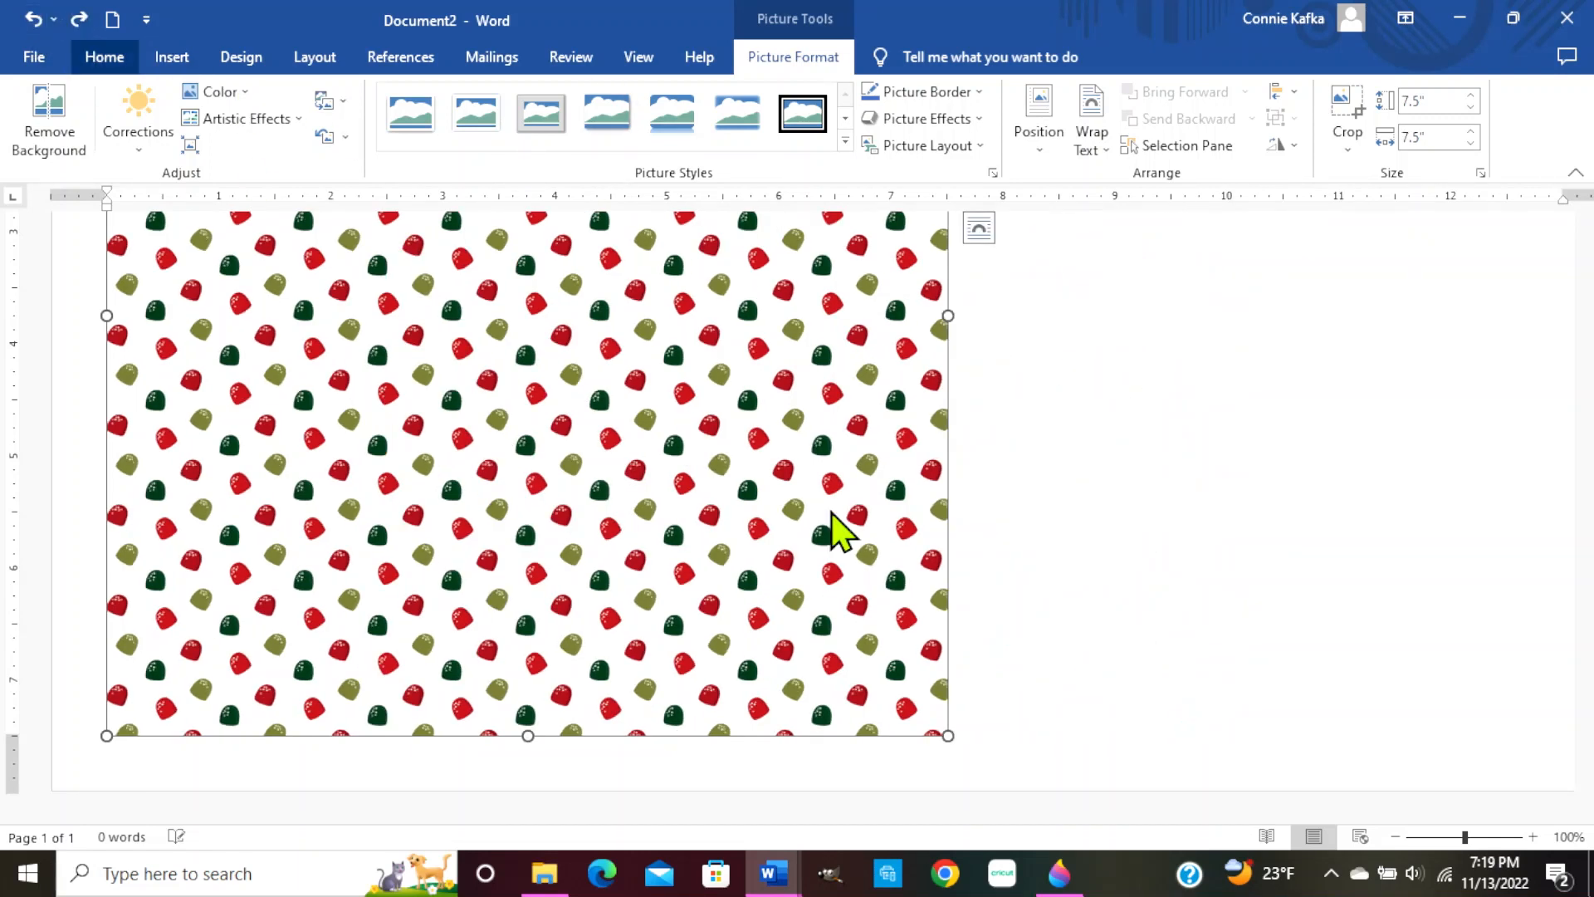
Enter a 6-inch height with locked aspect ratio for the gumdrop picture and confirm
right_click(795, 545)
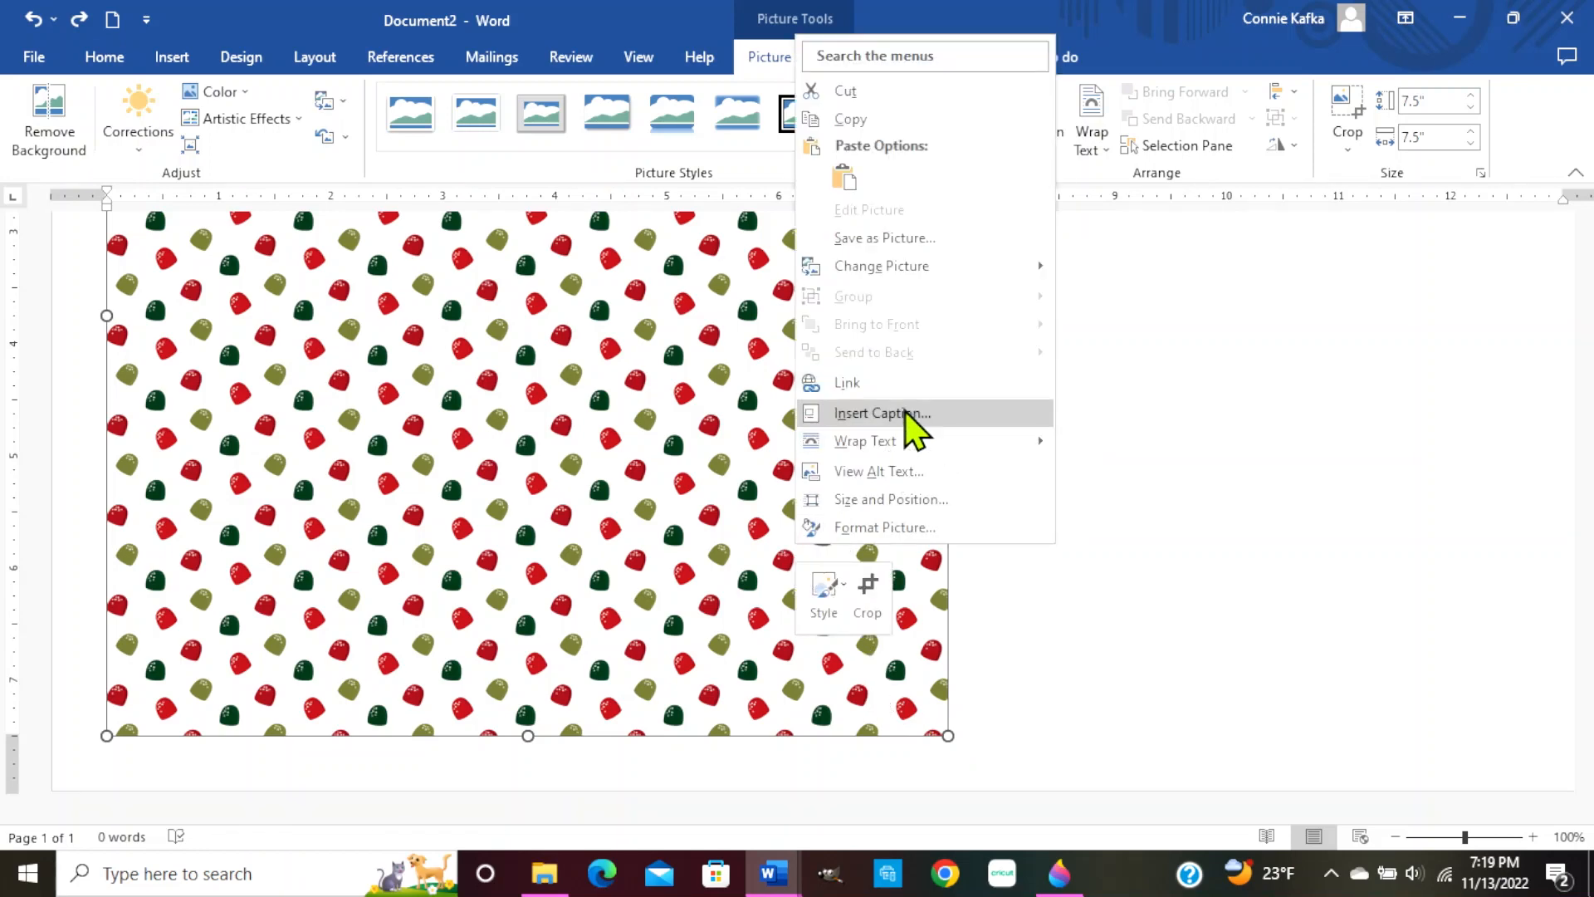
left_click(908, 499)
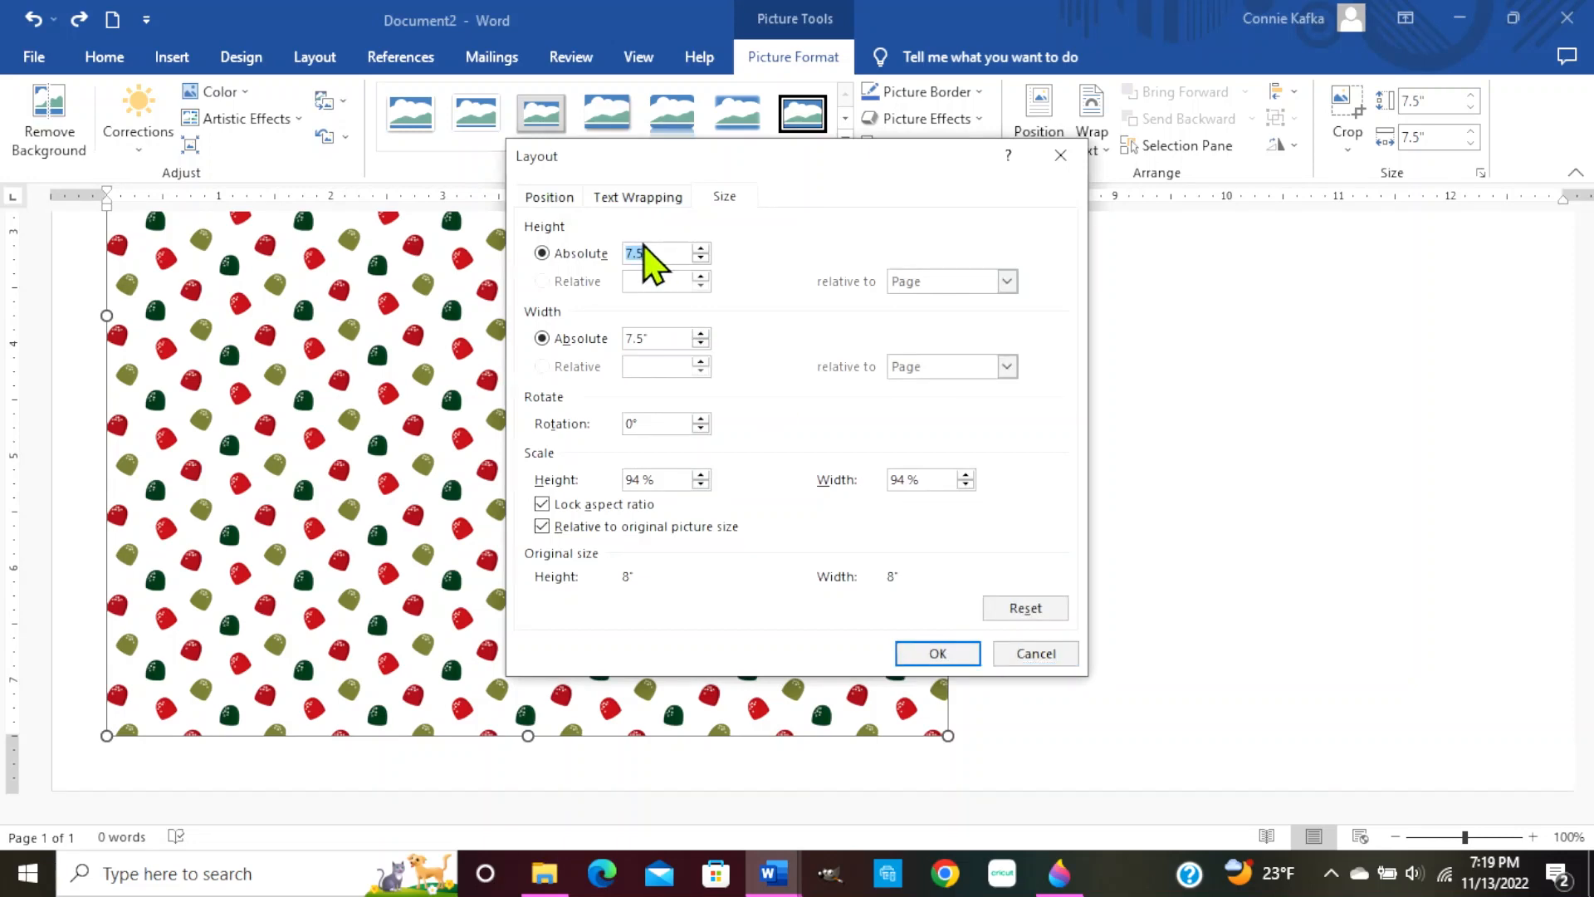
type("6")
key("Tab")
left_click(939, 653)
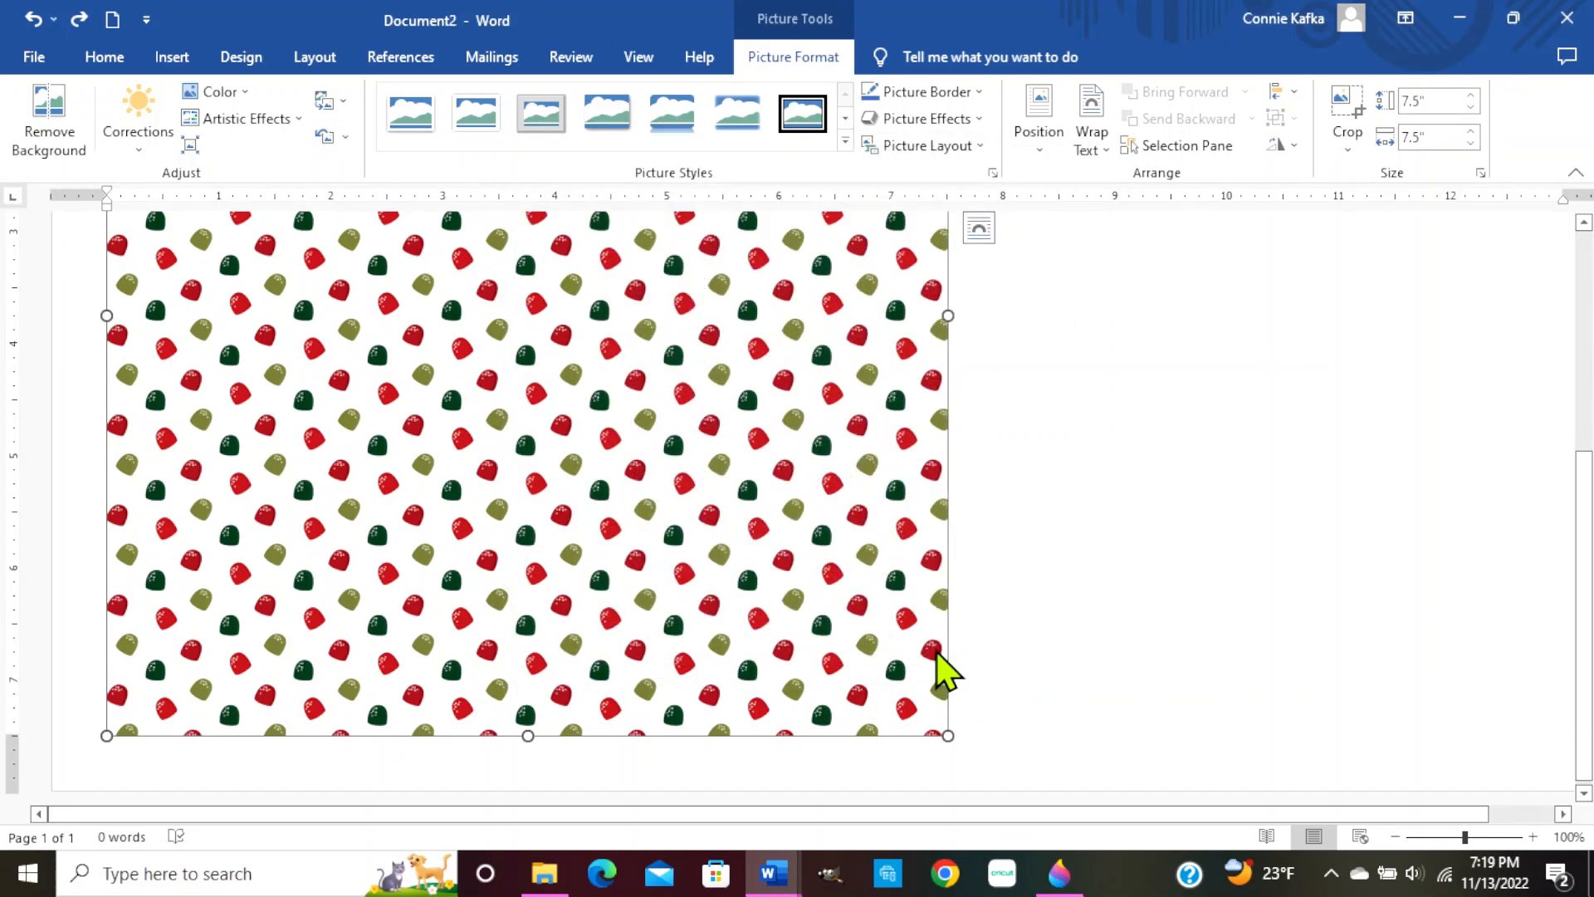
scroll(951, 523, "up", 2)
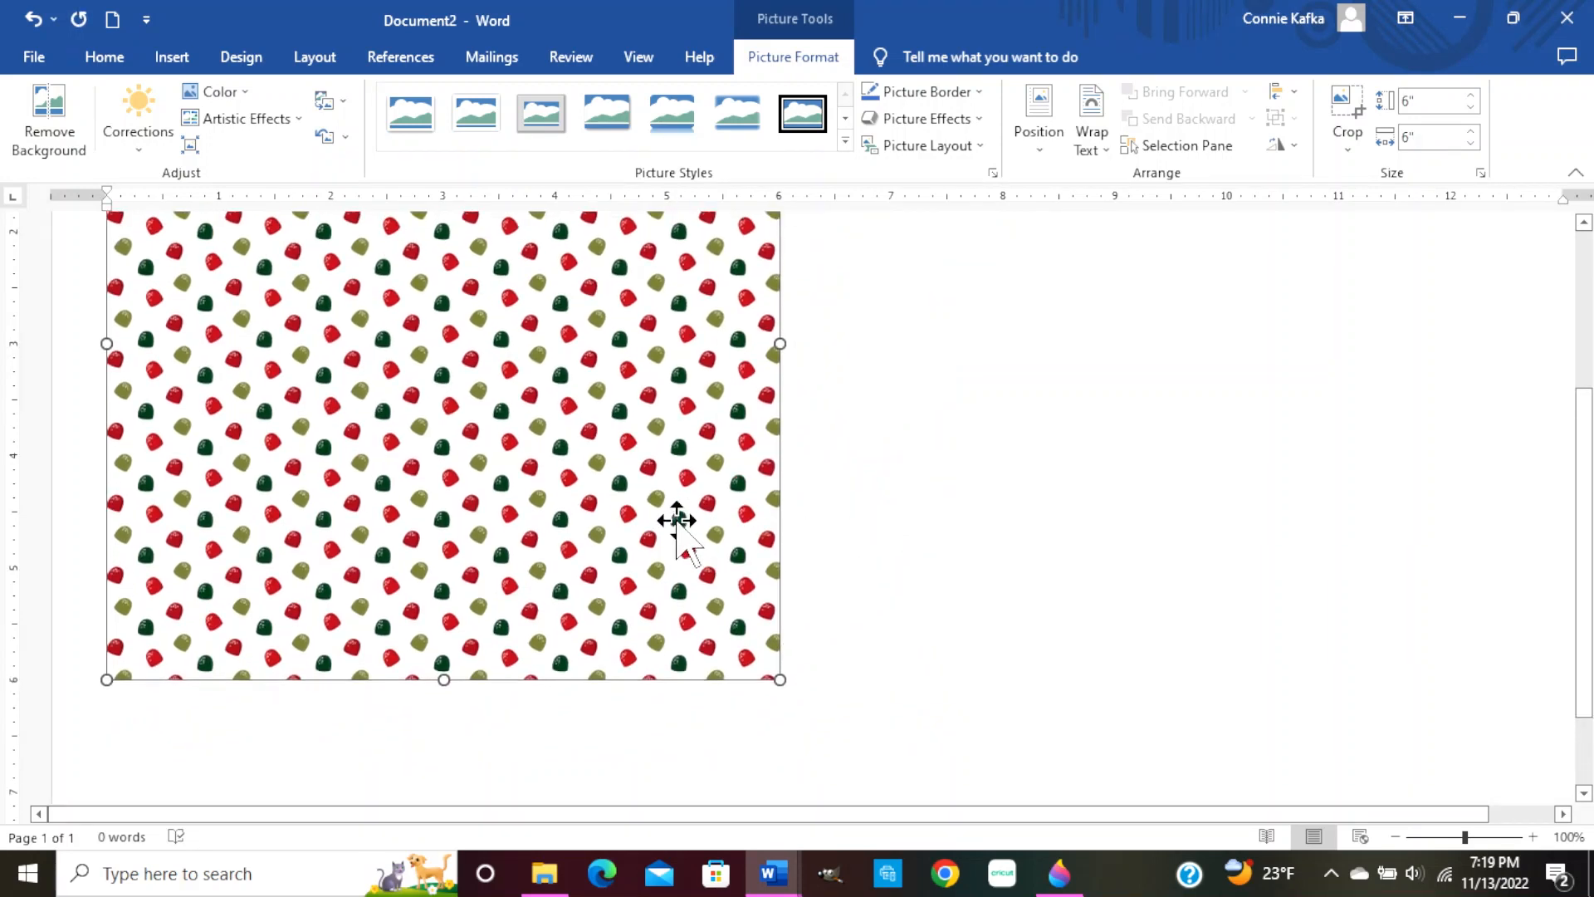
scroll(859, 518, "up", 4)
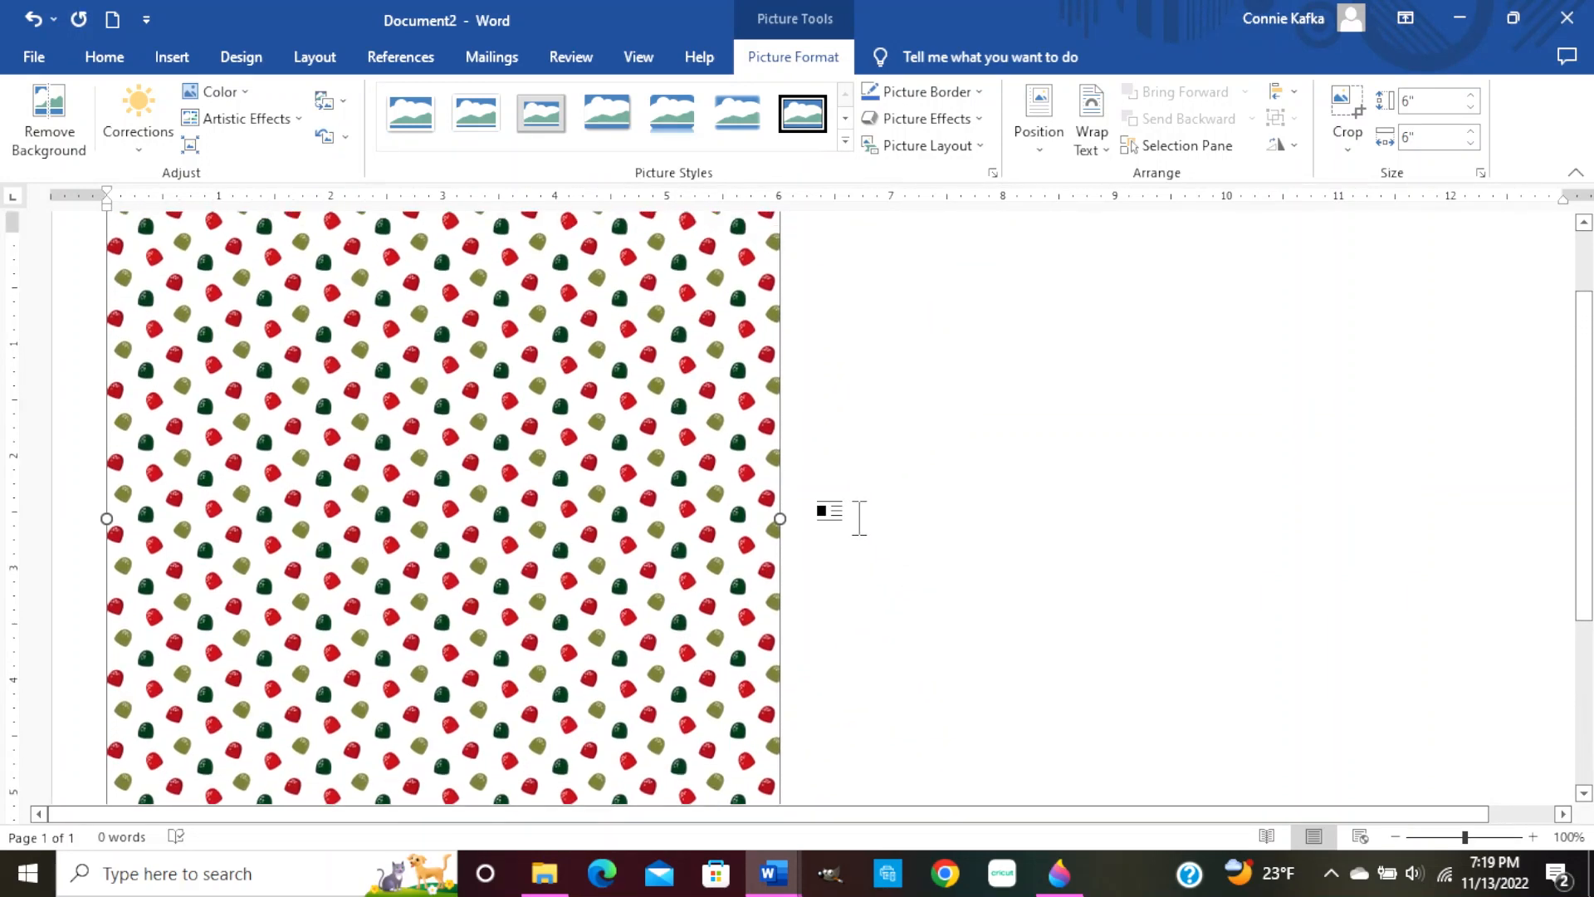
scroll(859, 519, "up", 1)
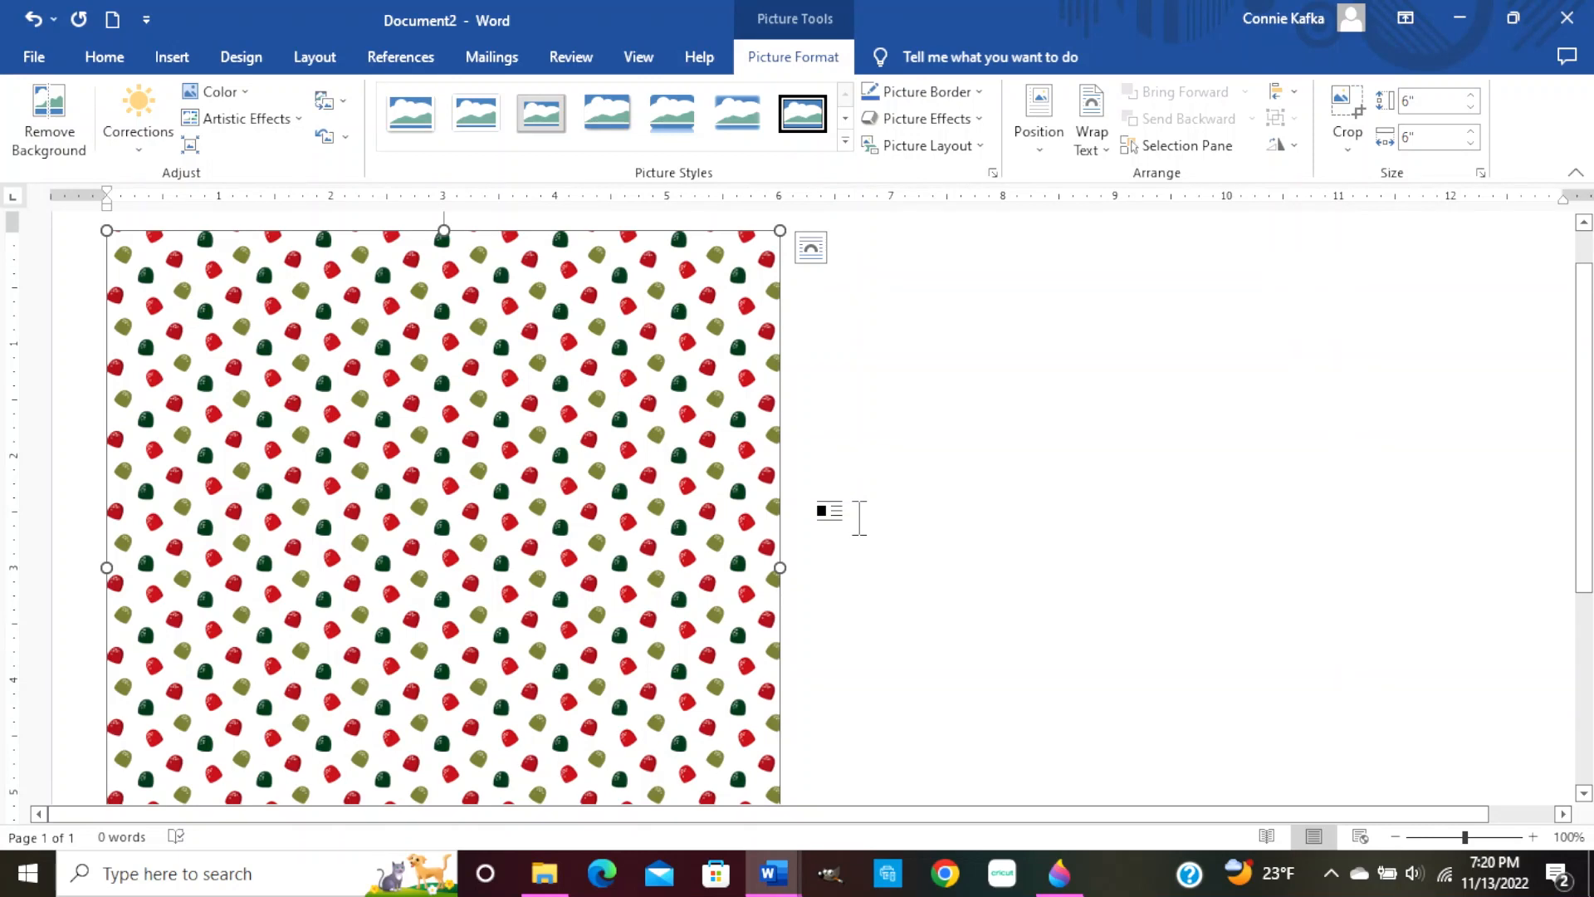